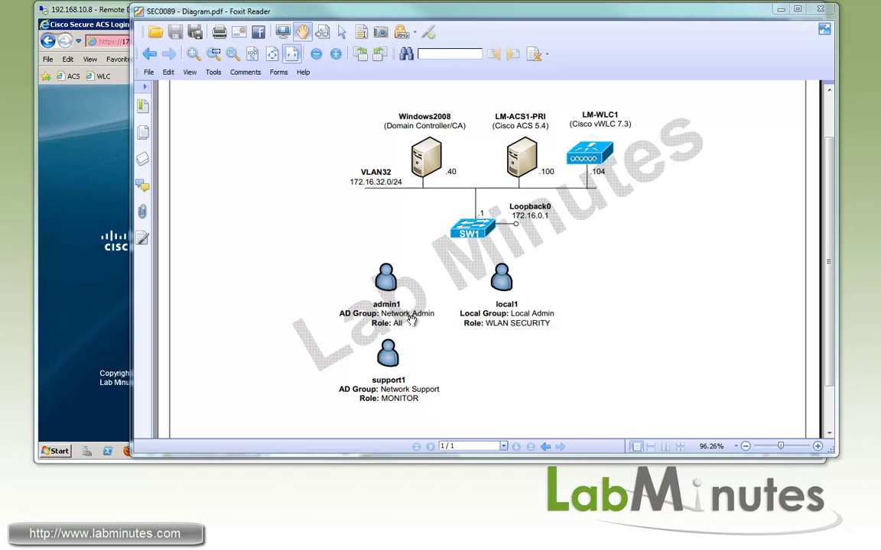
pyautogui.click(101, 15)
pyautogui.click(604, 43)
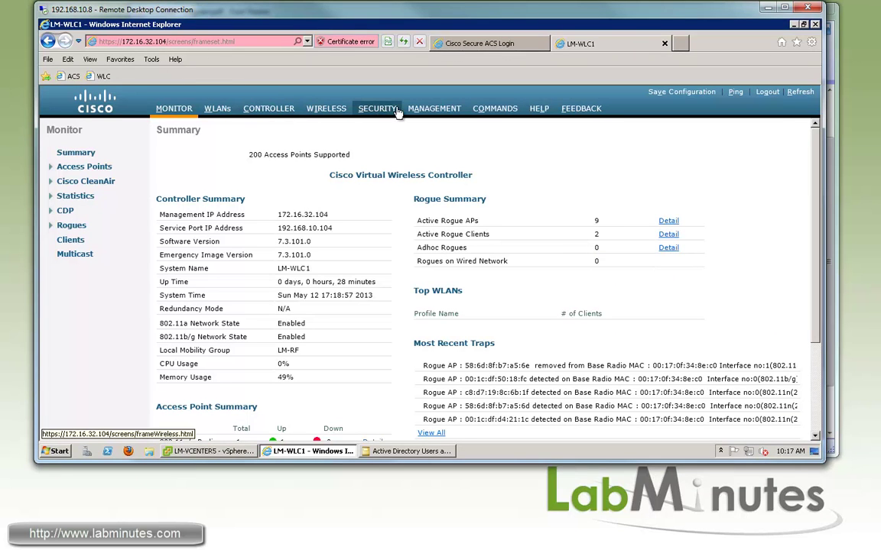
pyautogui.hotkey('alt', 'Tab')
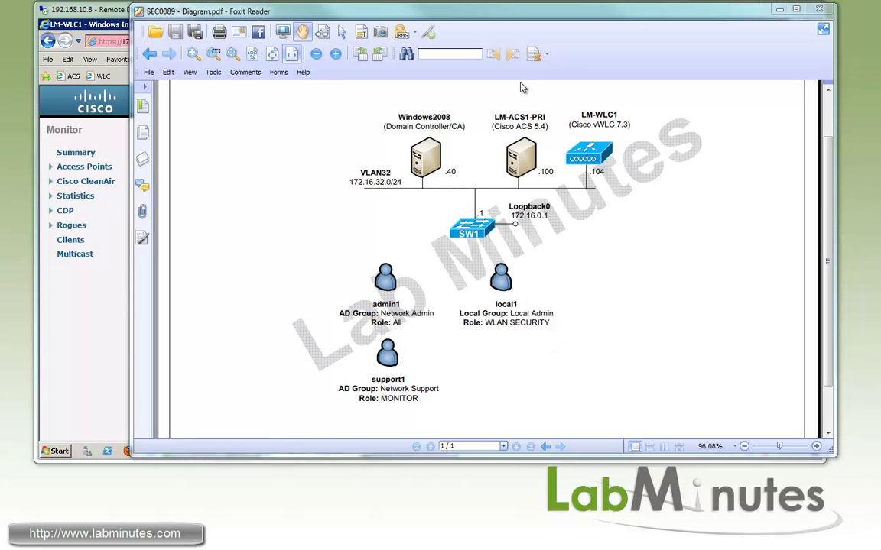
pyautogui.click(114, 23)
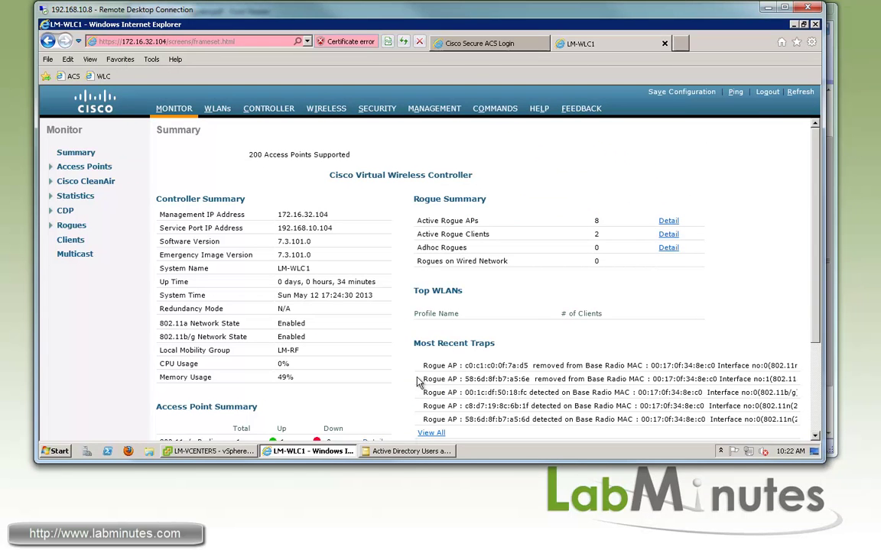
# Check the Member Of tabs: Admin1 is in Network Admin, Support1 in Network Support.
pyautogui.click(387, 451)
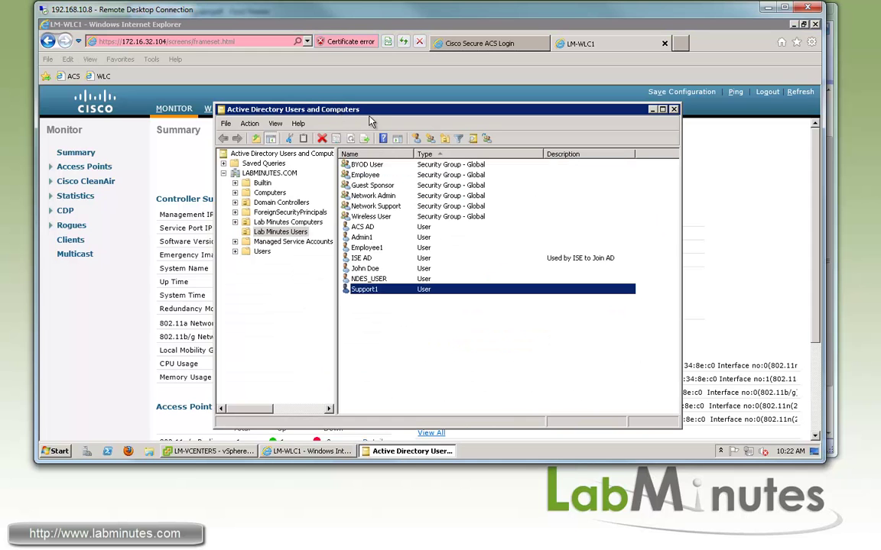
pyautogui.doubleClick(371, 238)
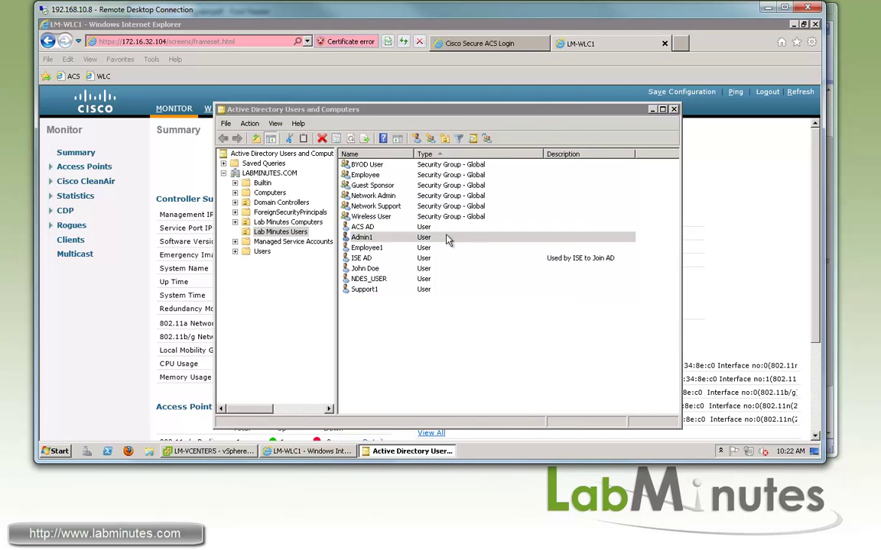
pyautogui.click(550, 149)
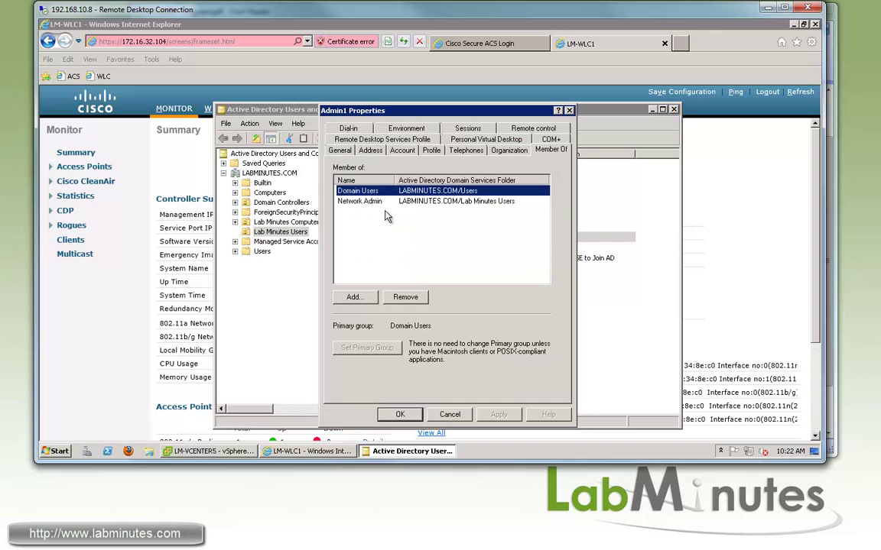
pyautogui.click(400, 414)
pyautogui.doubleClick(366, 293)
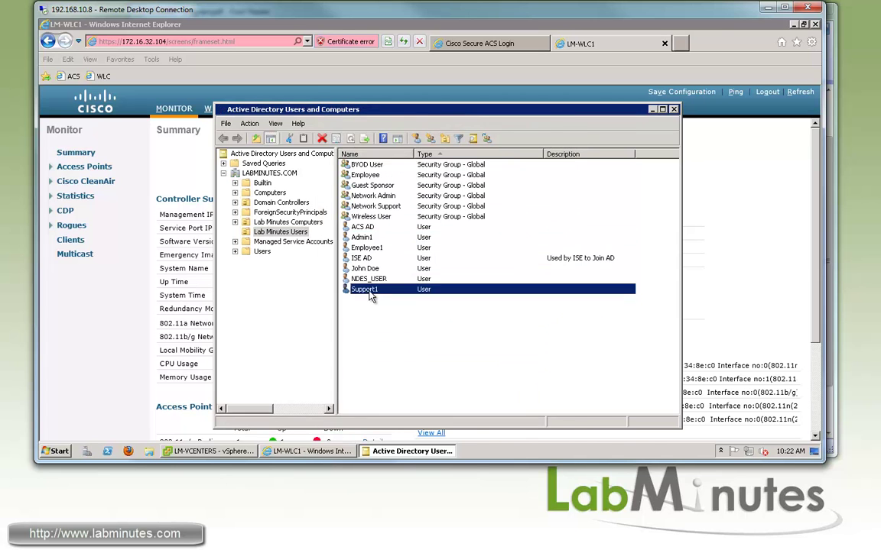
pyautogui.click(551, 149)
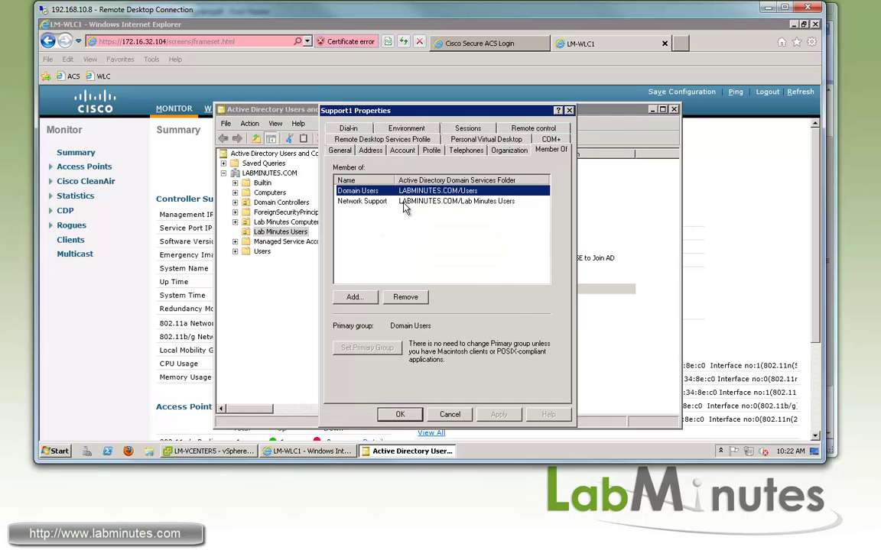
pyautogui.click(400, 414)
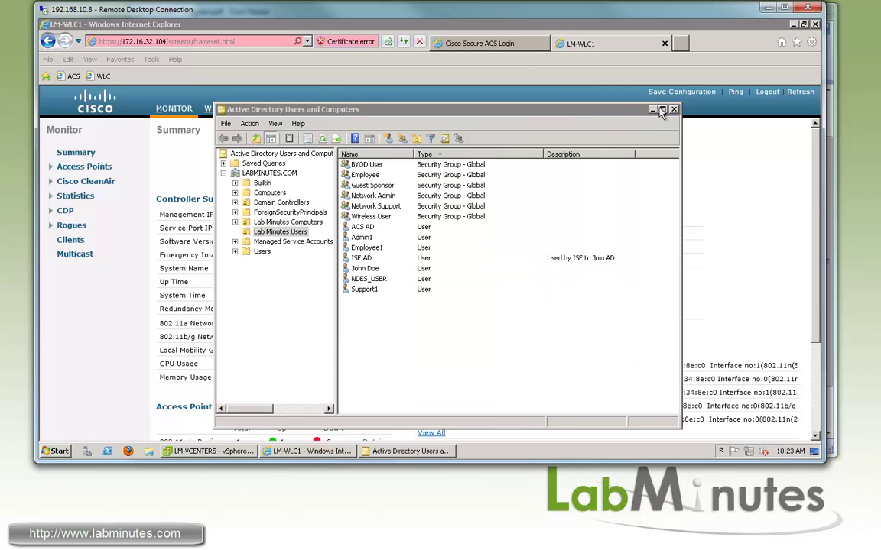
# Sign in to Cisco Secure ACS with the administrator account.
pyautogui.click(464, 39)
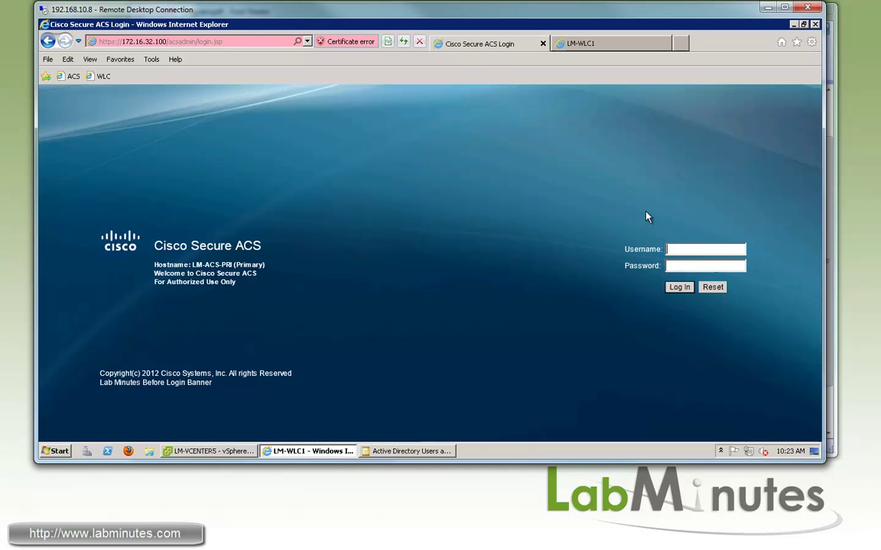
pyautogui.click(687, 249)
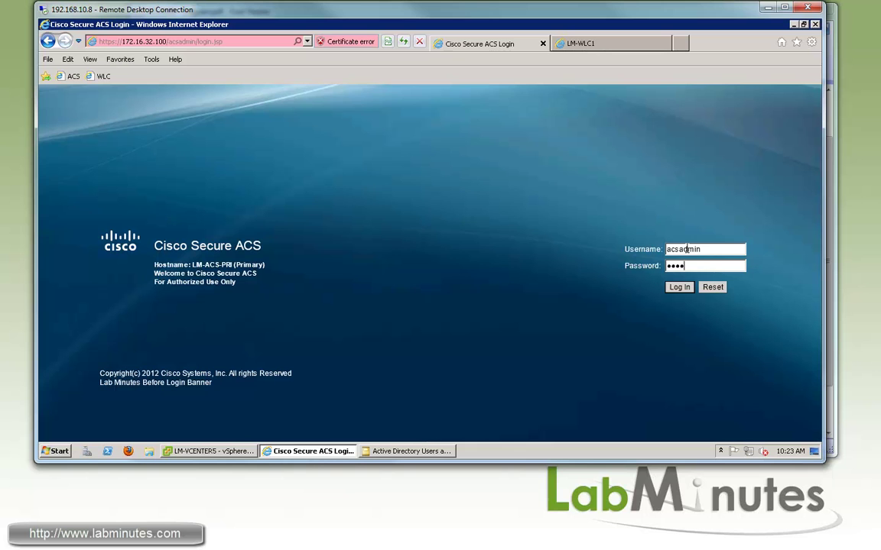
pyautogui.press('Return')
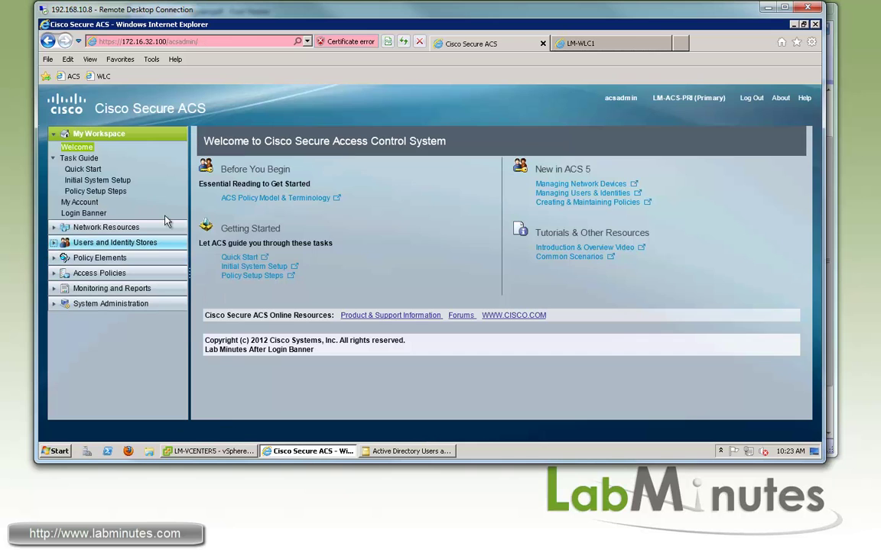
# Show Internal Identity Stores > Users and highlight local1's Local Admin group.
pyautogui.click(107, 243)
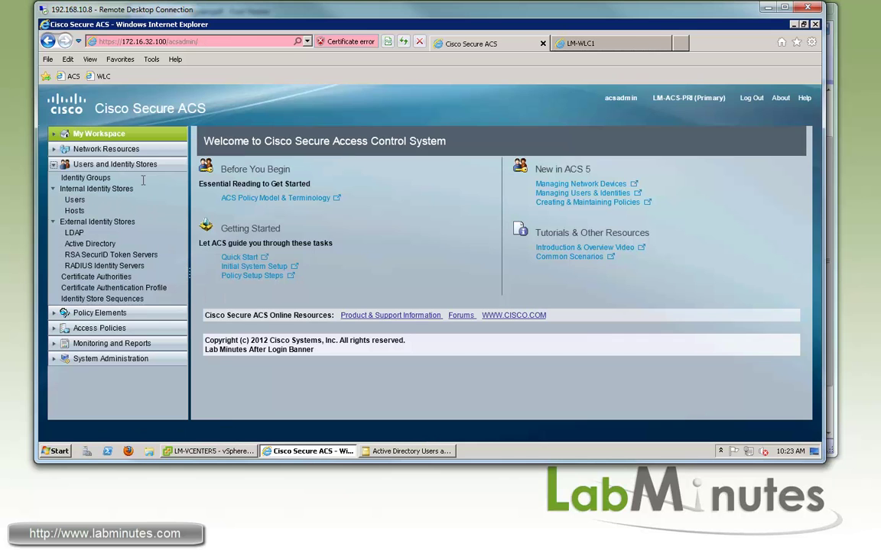
pyautogui.click(74, 199)
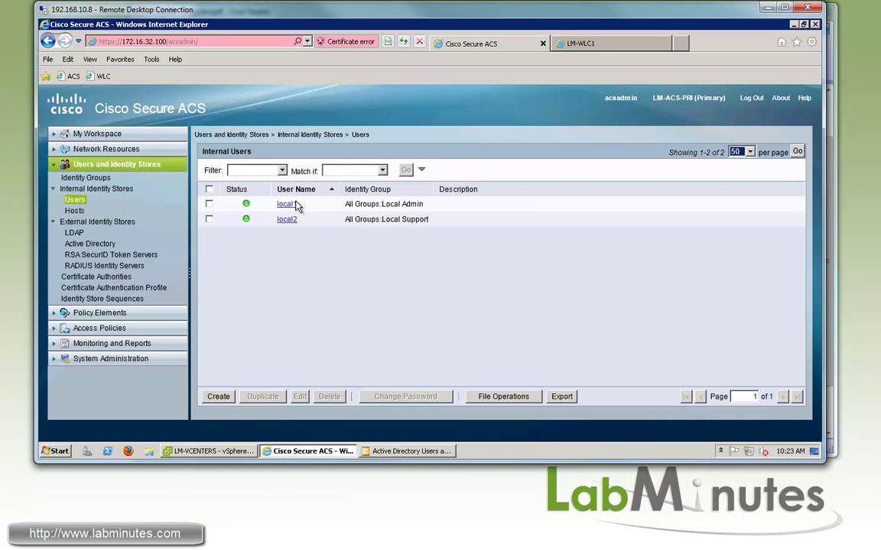
pyautogui.moveTo(422, 205); pyautogui.dragTo(381, 204)
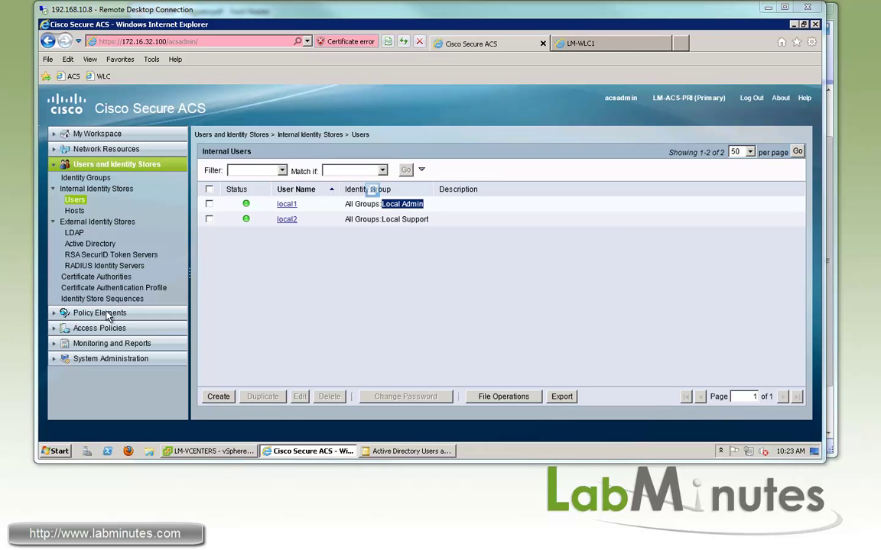
# Create a device type named WLC under All Device Types and confirm it is listed.
pyautogui.click(103, 149)
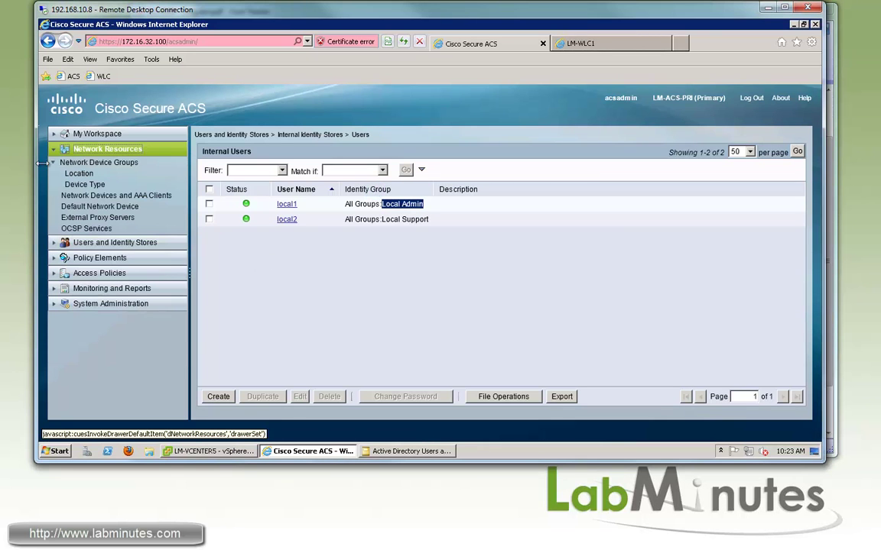
pyautogui.click(84, 185)
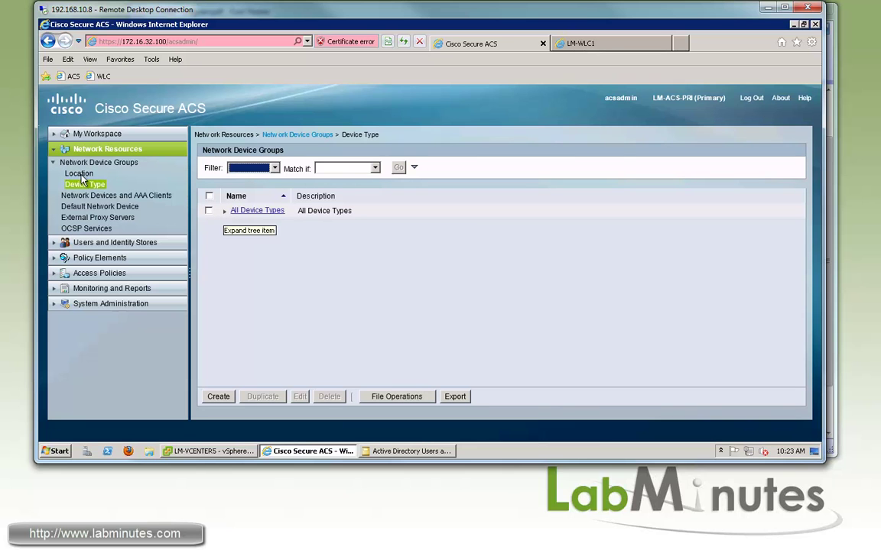
pyautogui.click(224, 211)
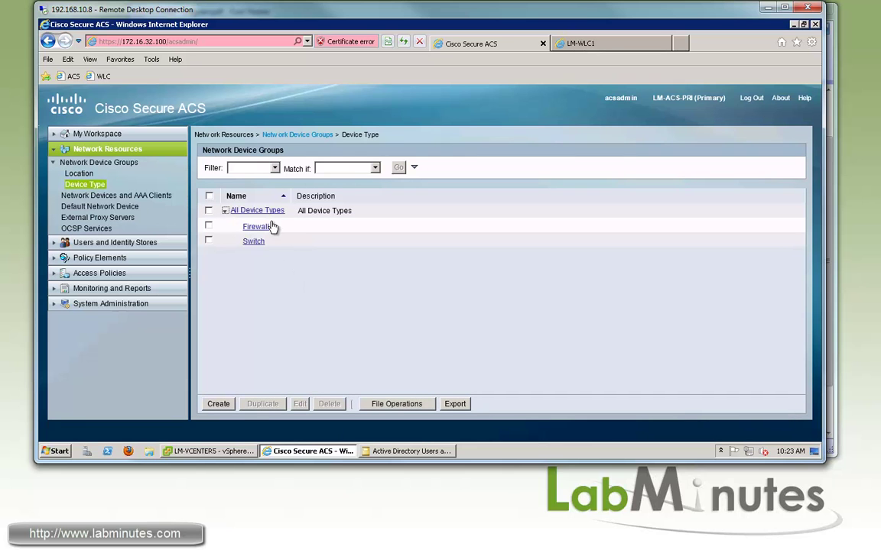
pyautogui.click(219, 404)
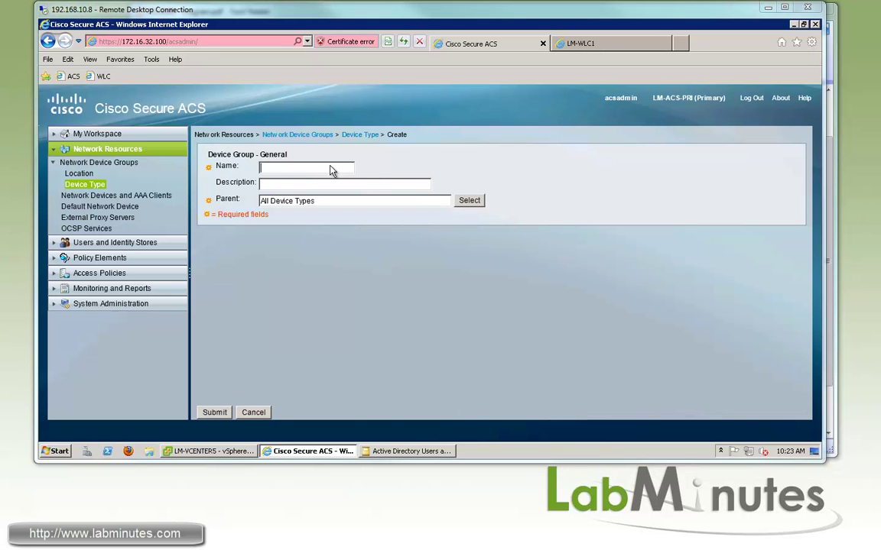
pyautogui.write('WLC')
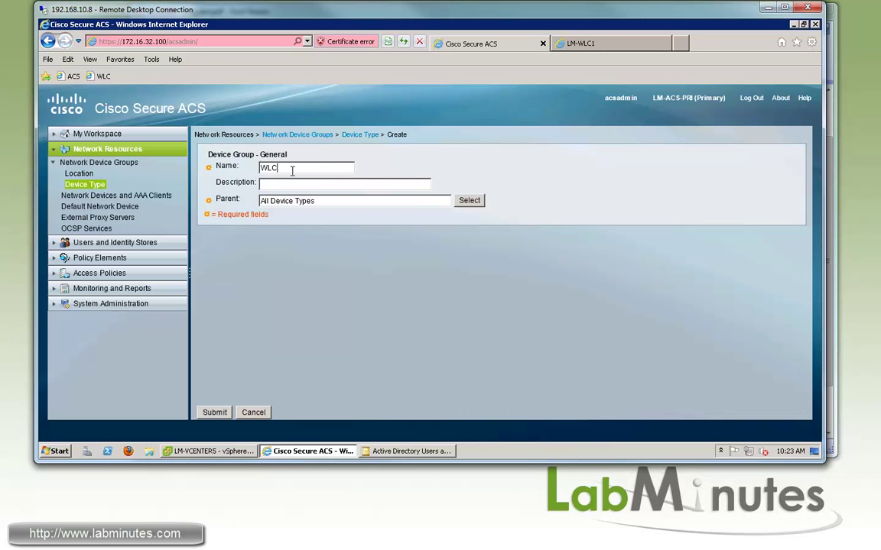
pyautogui.press('Return')
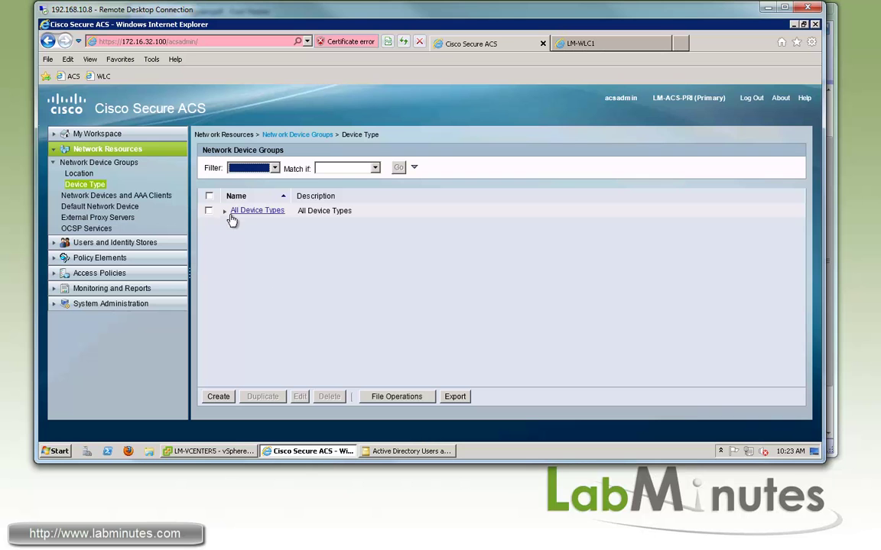
pyautogui.click(224, 211)
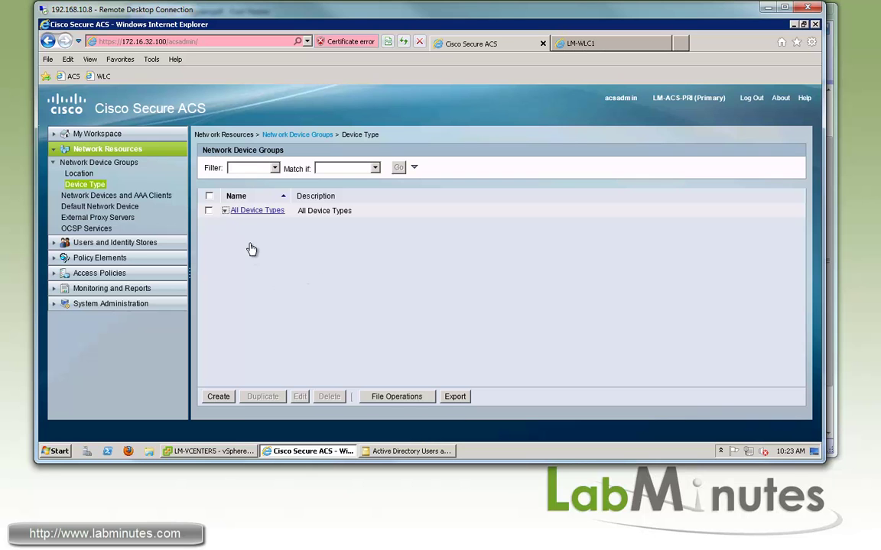
pyautogui.click(118, 195)
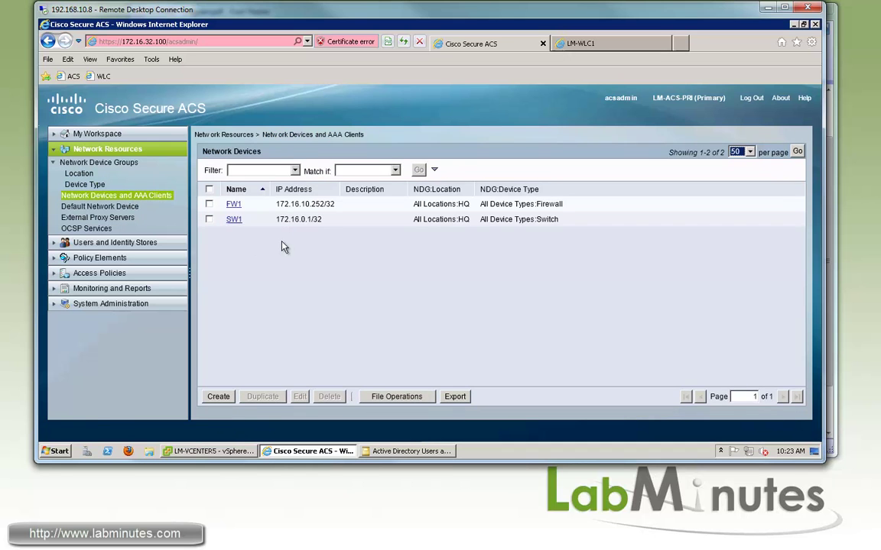
# Start a new network device LM-WLC1 with location HQ and device type WLC.
pyautogui.click(220, 397)
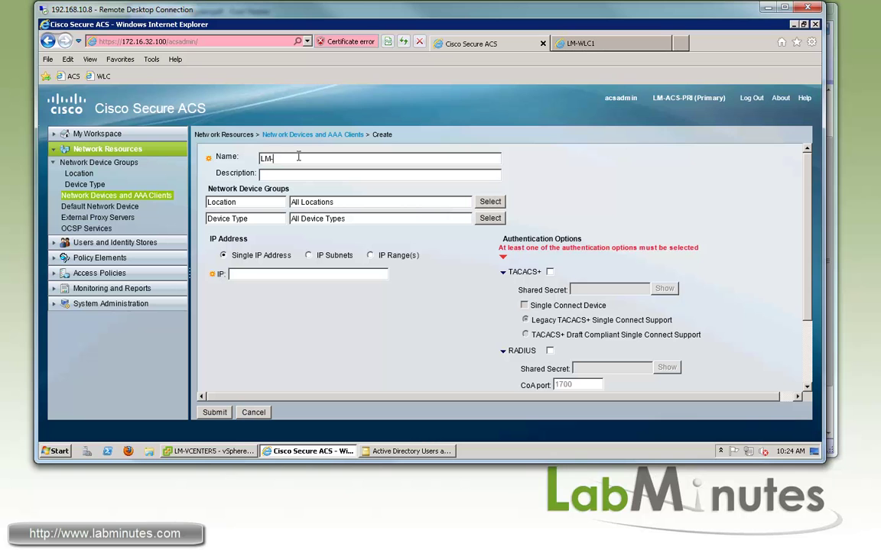
pyautogui.write('LM-WLC1')
pyautogui.click(490, 201)
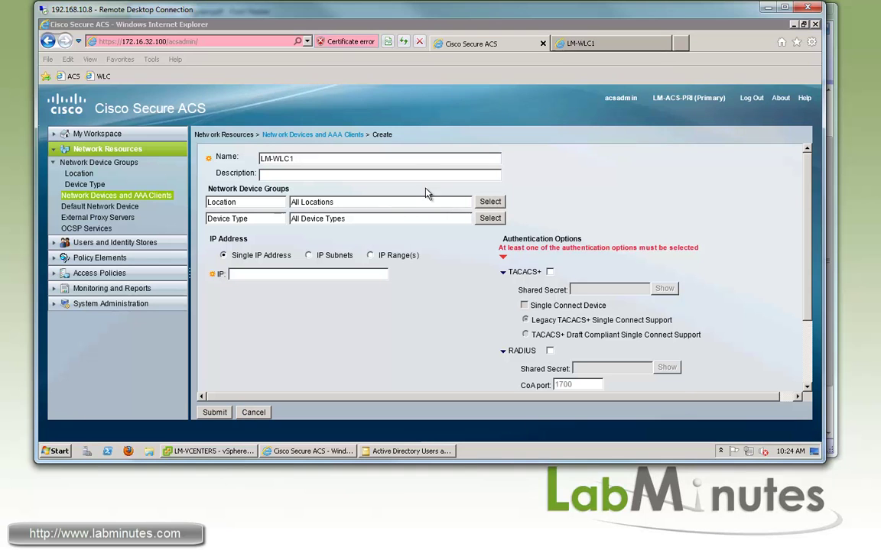
pyautogui.click(220, 146)
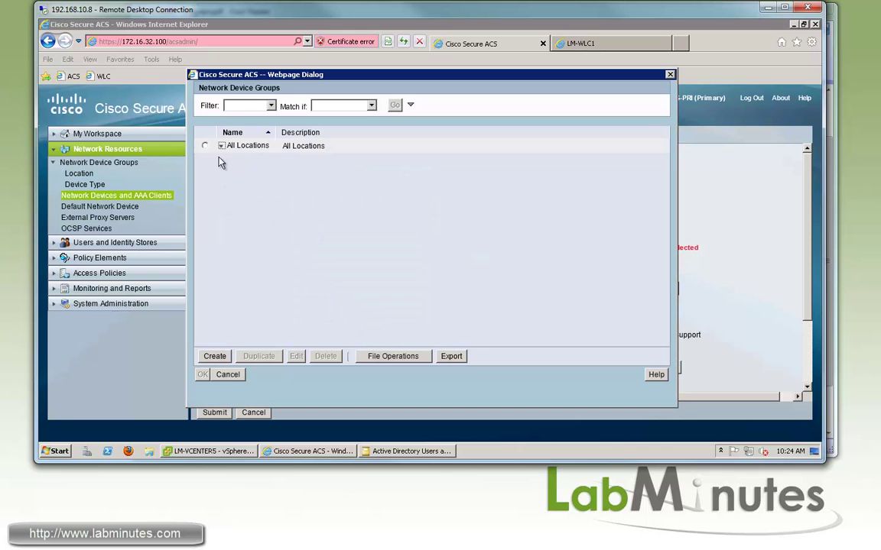
pyautogui.click(205, 162)
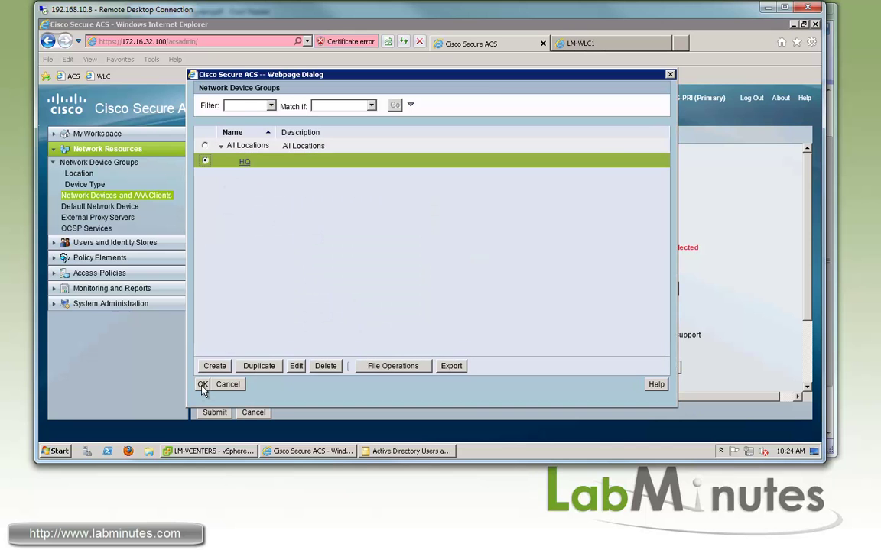
pyautogui.click(203, 385)
pyautogui.click(304, 221)
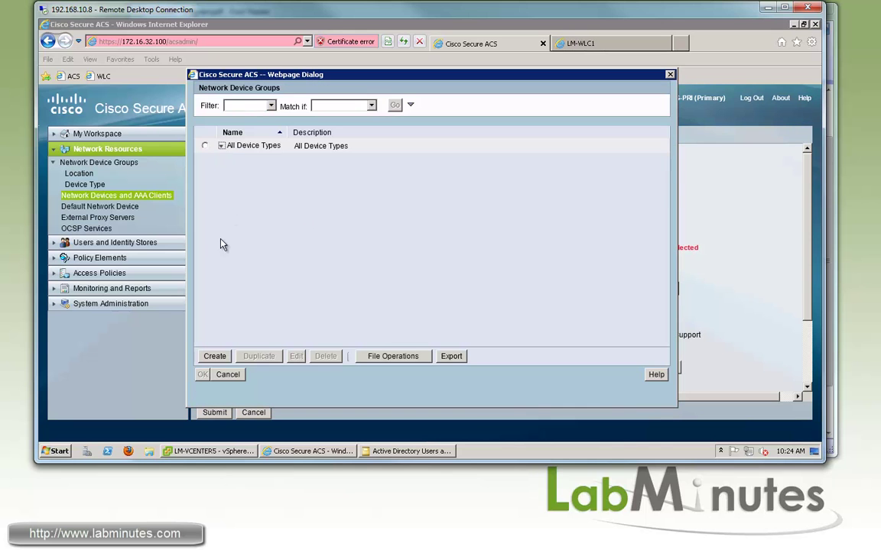
pyautogui.click(221, 145)
pyautogui.click(205, 191)
pyautogui.click(203, 375)
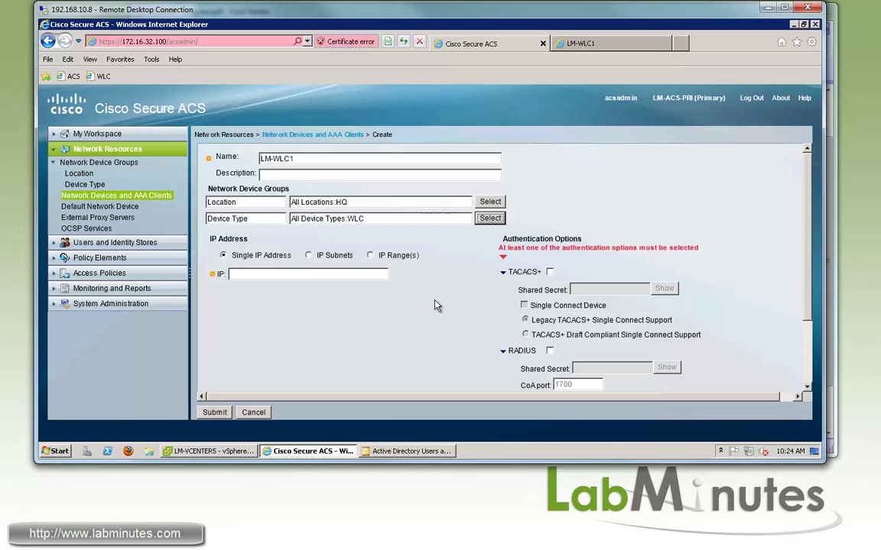
# Give LM-WLC1 IP 172.16.32.104, enable TACACS+ with a shared secret, and save it.
pyautogui.click(268, 271)
pyautogui.write('172.16.32.104')
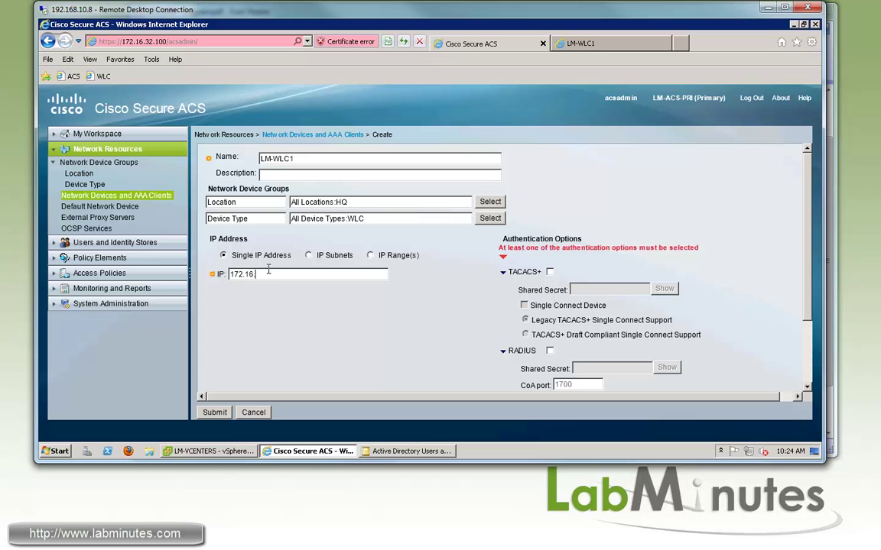
pyautogui.click(550, 272)
pyautogui.click(606, 266)
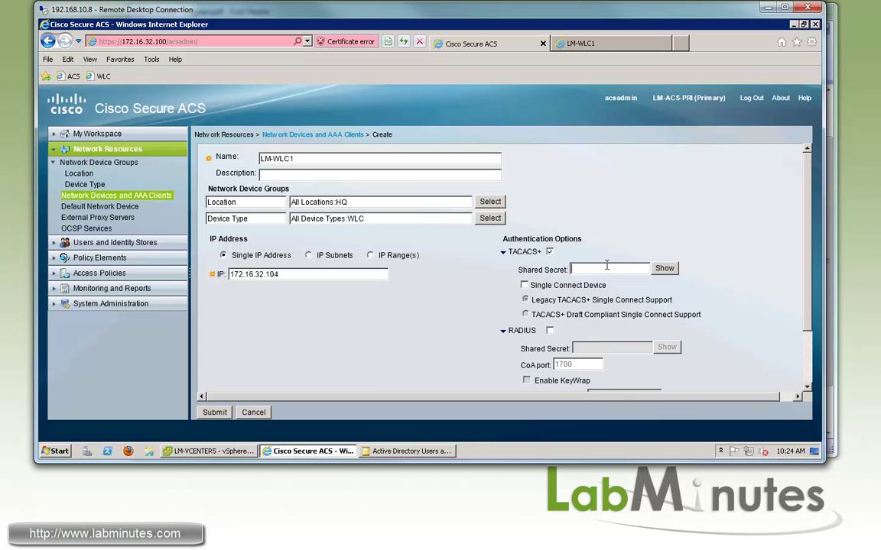
pyautogui.click(214, 412)
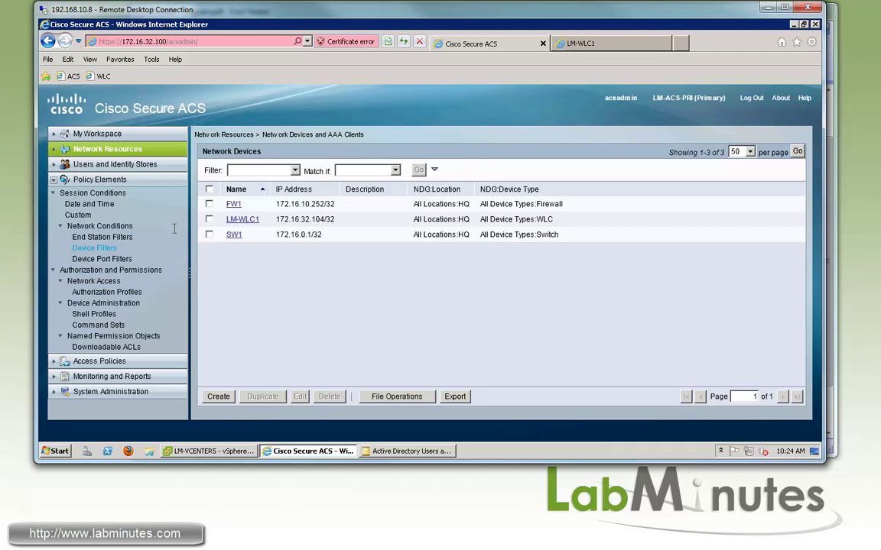
# Open the Device Filters list and start a new filter, restoring the Policy Elements tree.
pyautogui.click(101, 249)
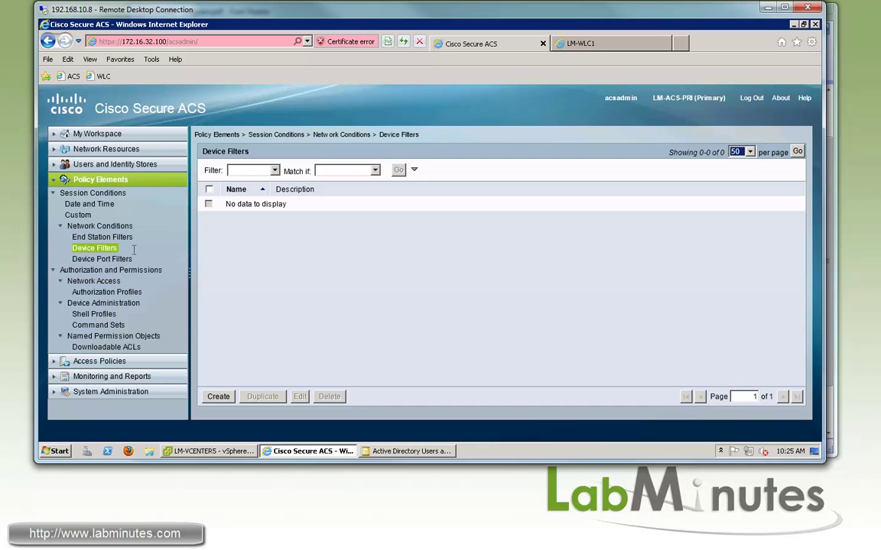
pyautogui.click(292, 234)
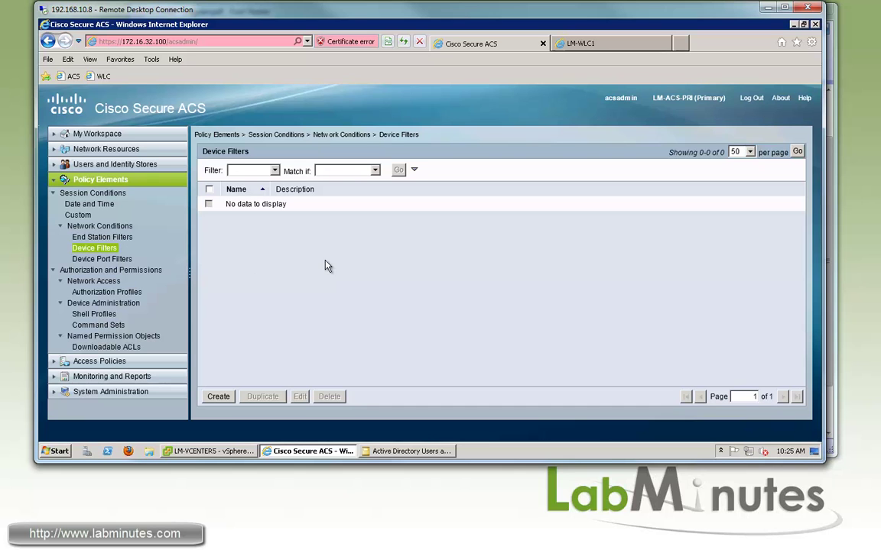
pyautogui.click(55, 151)
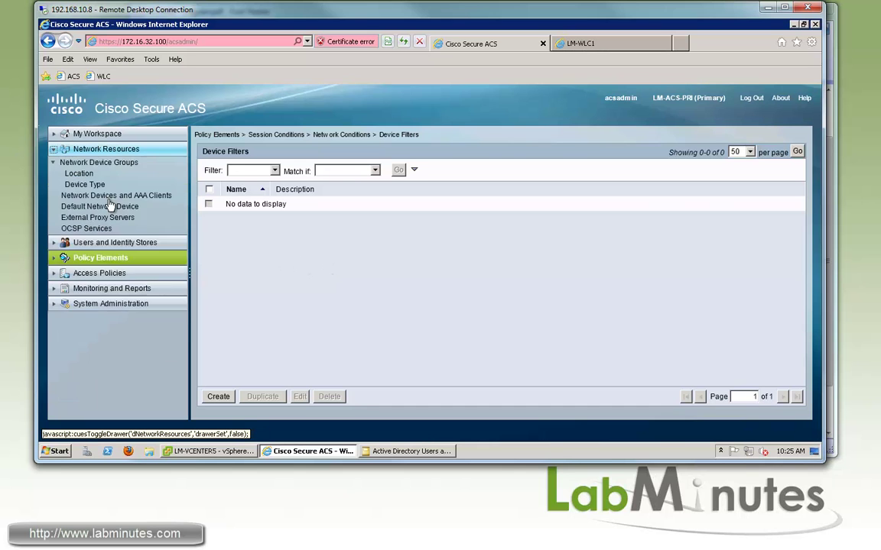
pyautogui.click(54, 259)
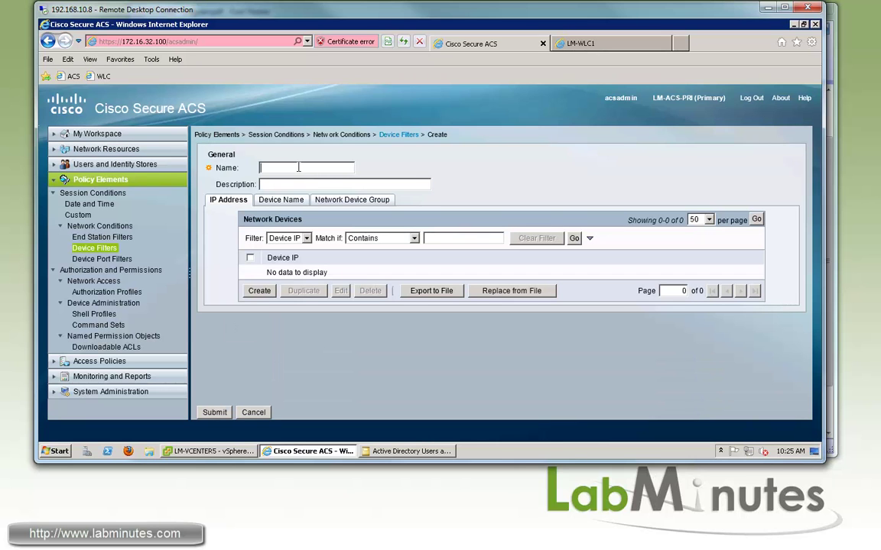
# Name the filter LM-WLC, add device name LM-WLC1 as its match, and submit.
pyautogui.write('LM-WLC')
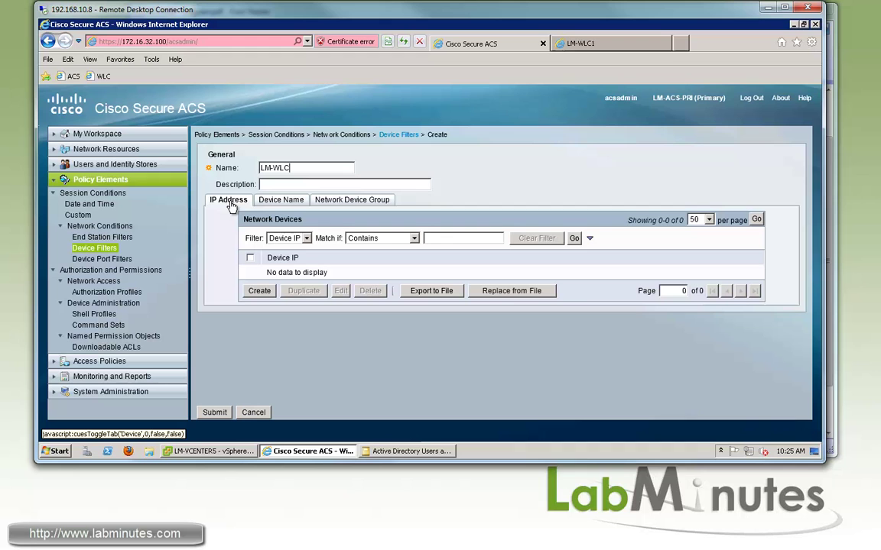
pyautogui.click(285, 201)
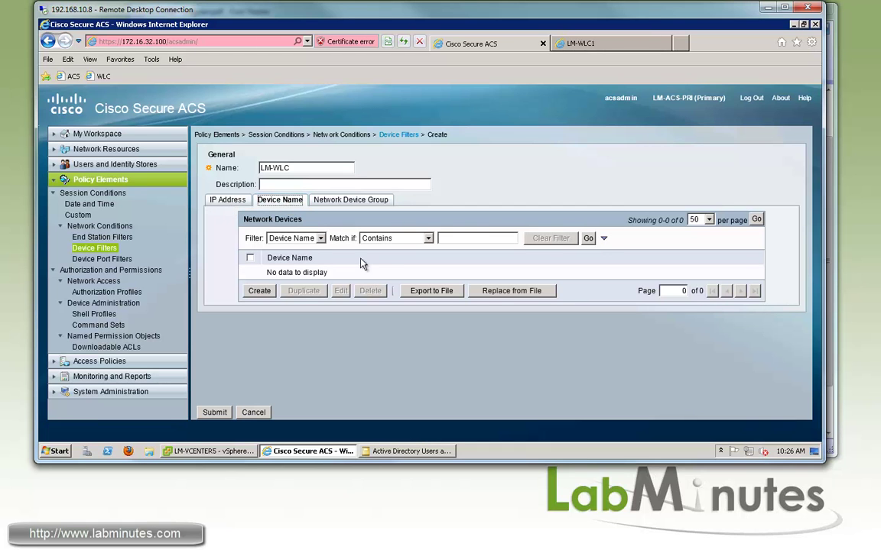
pyautogui.click(353, 200)
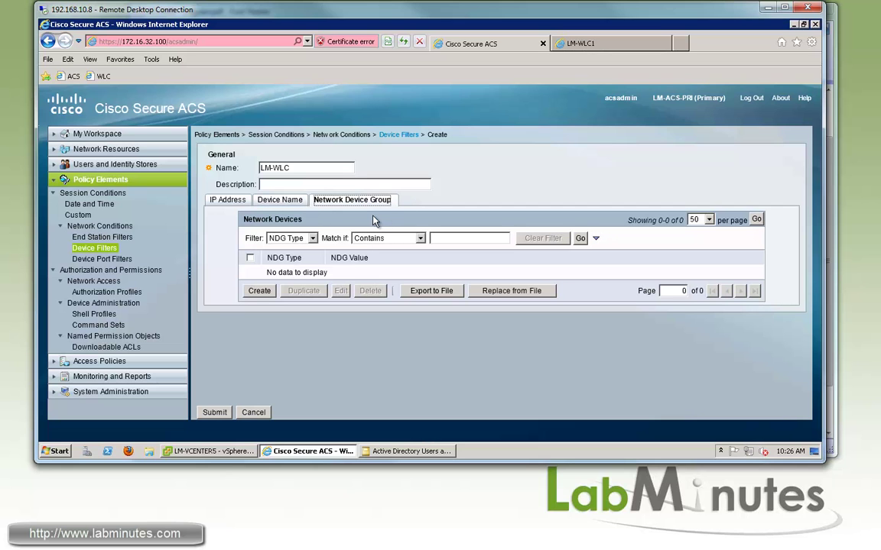
pyautogui.click(280, 201)
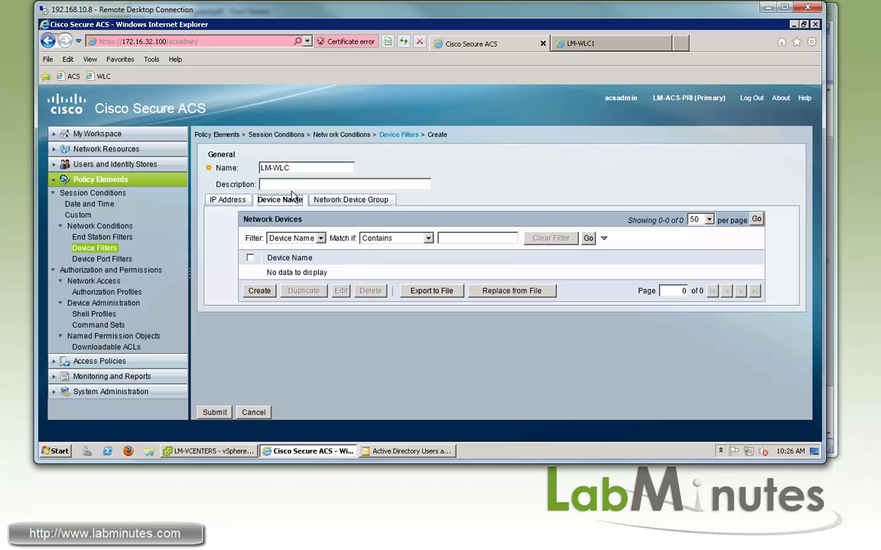
pyautogui.click(259, 291)
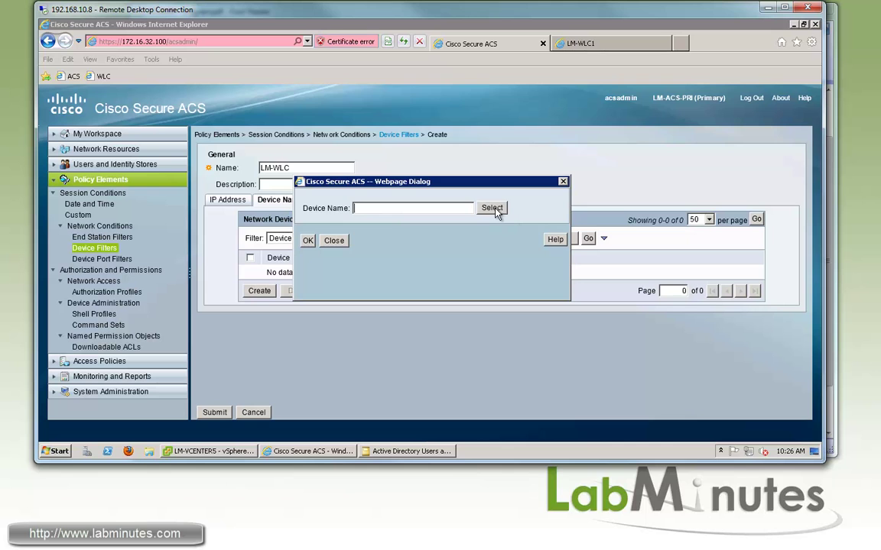
pyautogui.click(493, 209)
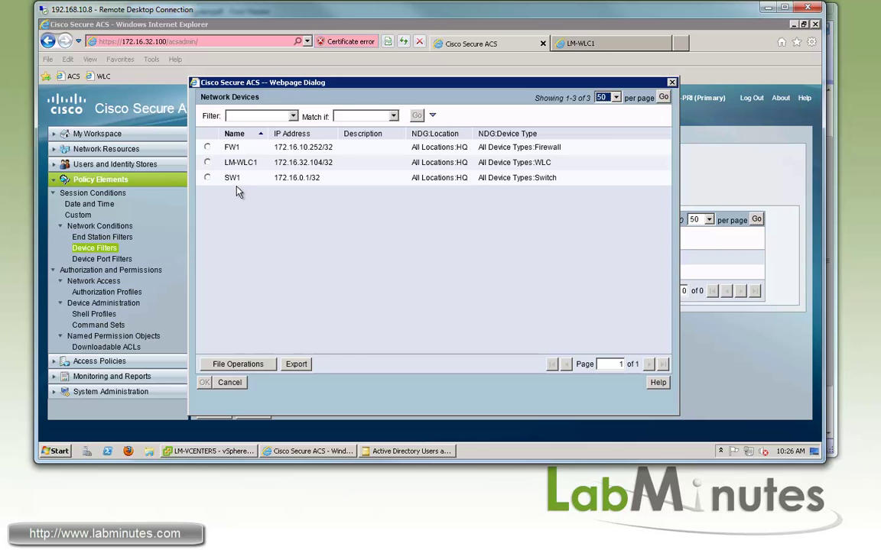
pyautogui.click(207, 162)
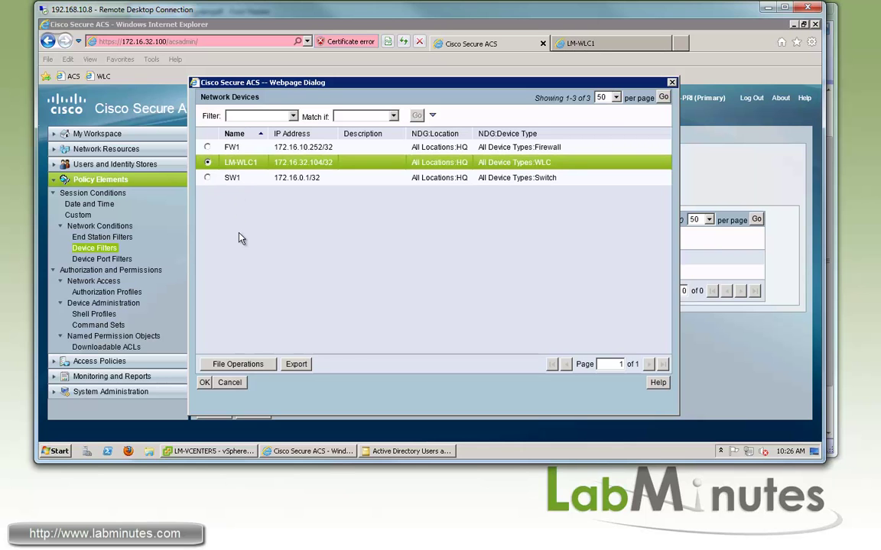
pyautogui.click(205, 384)
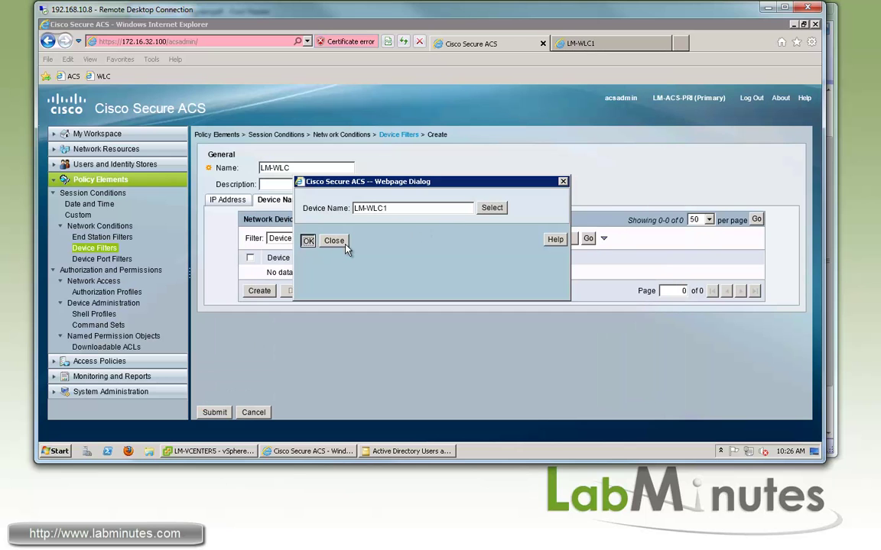
pyautogui.click(308, 240)
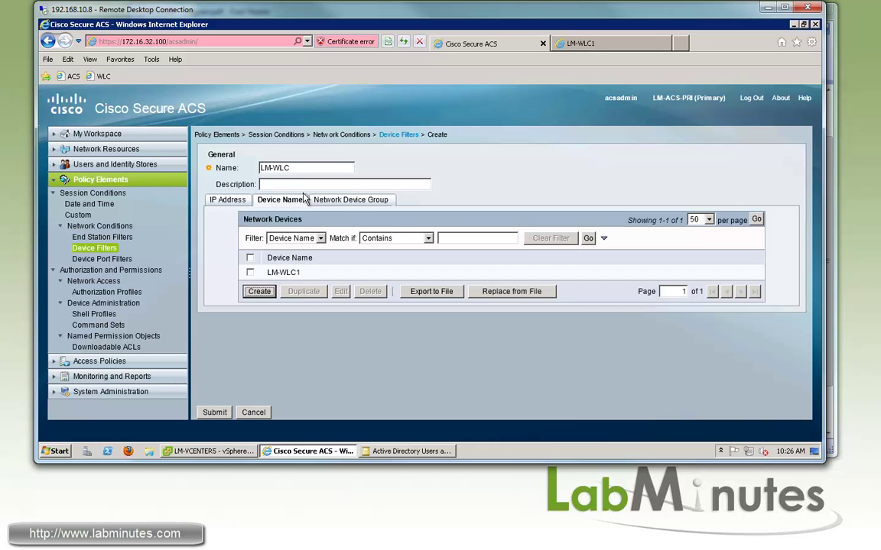
pyautogui.click(215, 411)
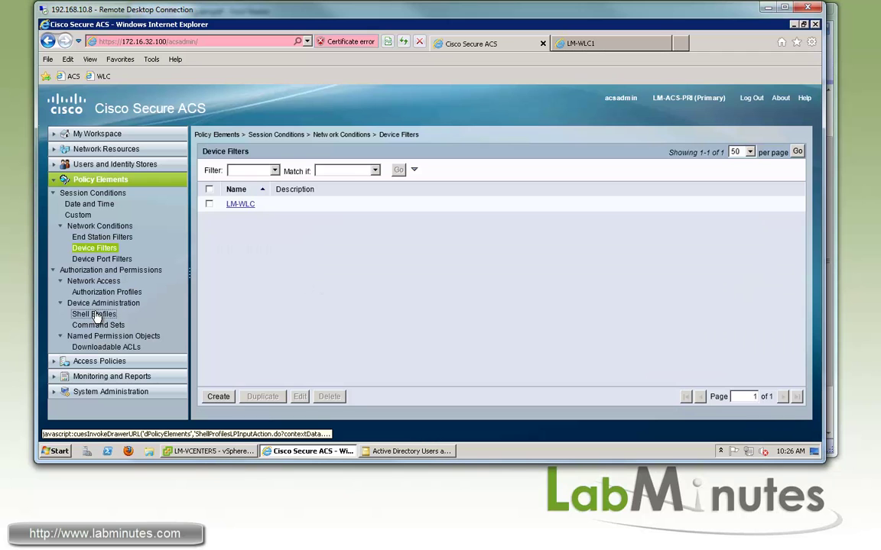
# Create a new shell profile named WLC_ALL and move to its Custom Attributes.
pyautogui.click(96, 315)
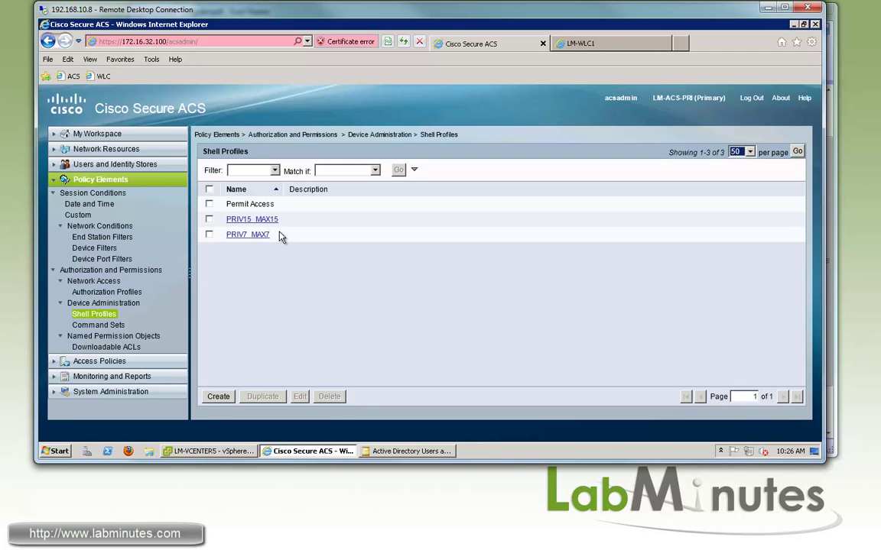
pyautogui.click(219, 396)
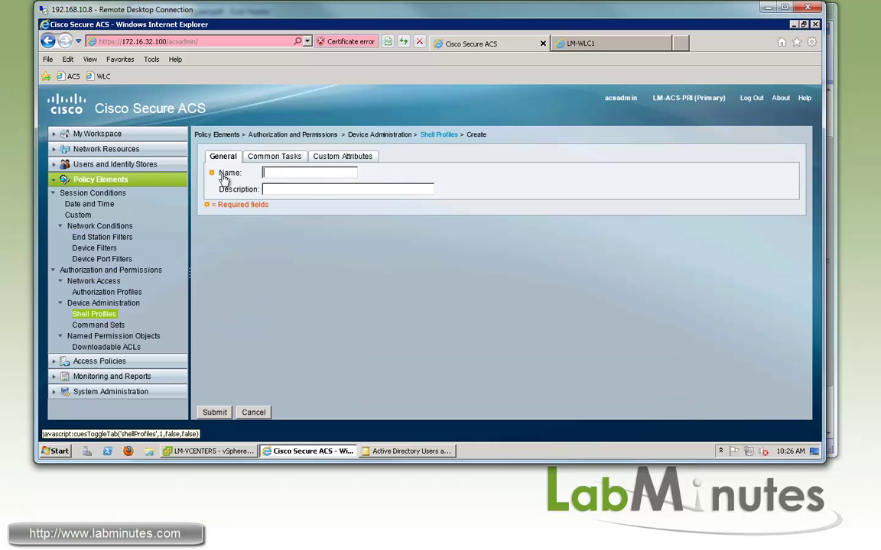
pyautogui.write('W')
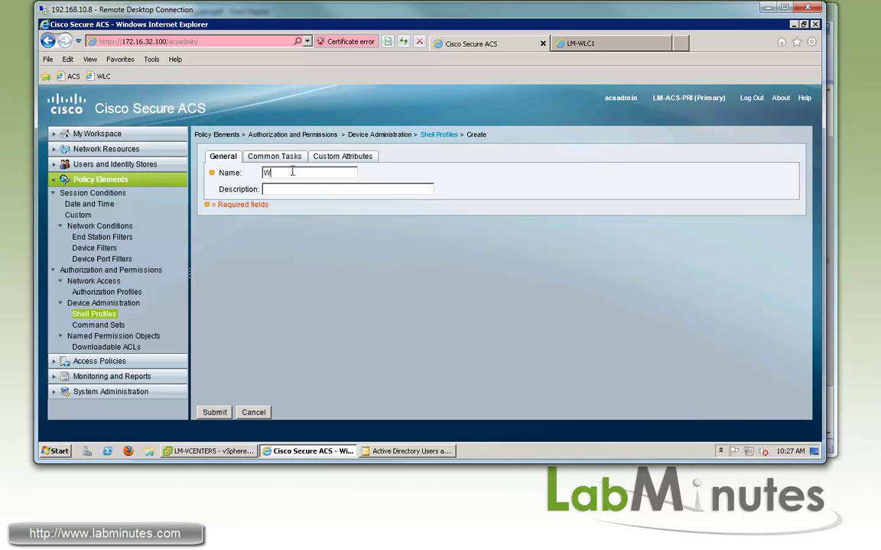
pyautogui.write('LC_All')
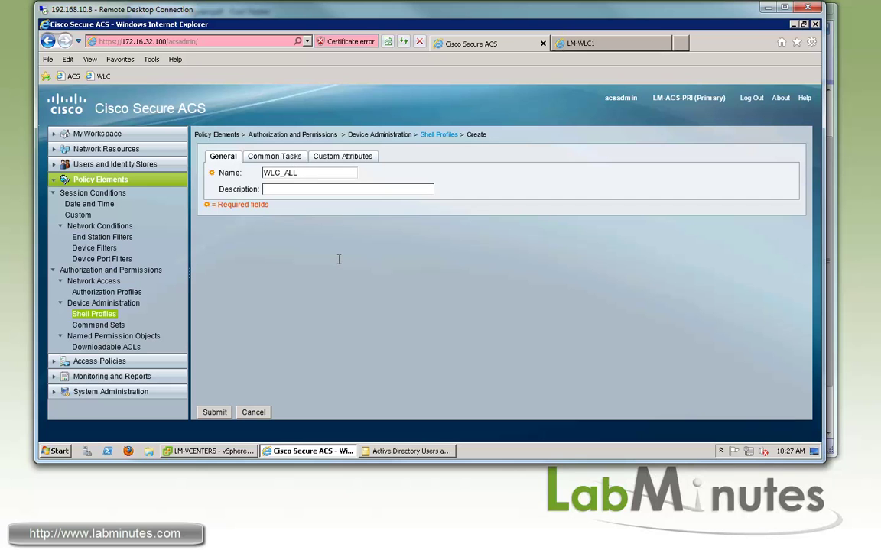
pyautogui.click(285, 157)
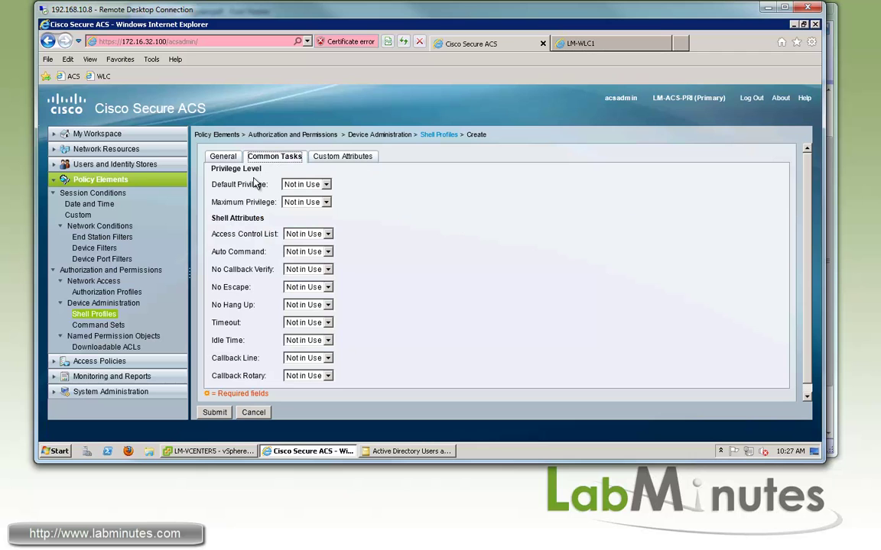
pyautogui.click(340, 156)
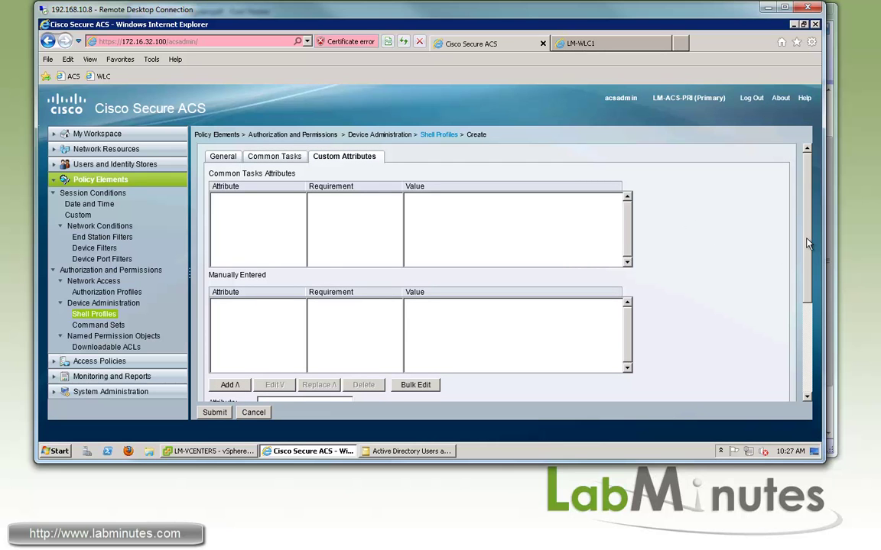
pyautogui.scroll(-4, 805, 271)
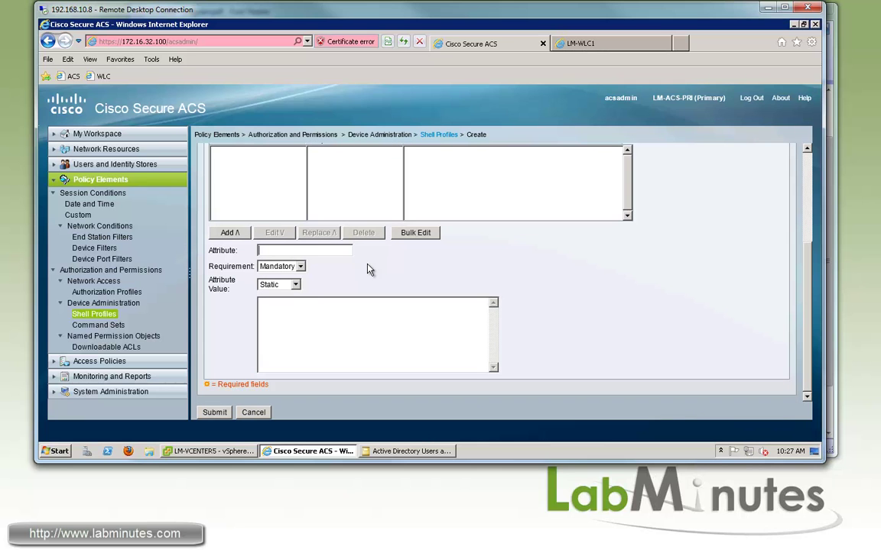
# Add mandatory attribute role1 = ALL, save WLC_ALL, and review the diagram's roles.
pyautogui.write('role1')
pyautogui.doubleClick(284, 252)
pyautogui.click(314, 315)
pyautogui.scroll(3, 389, 281)
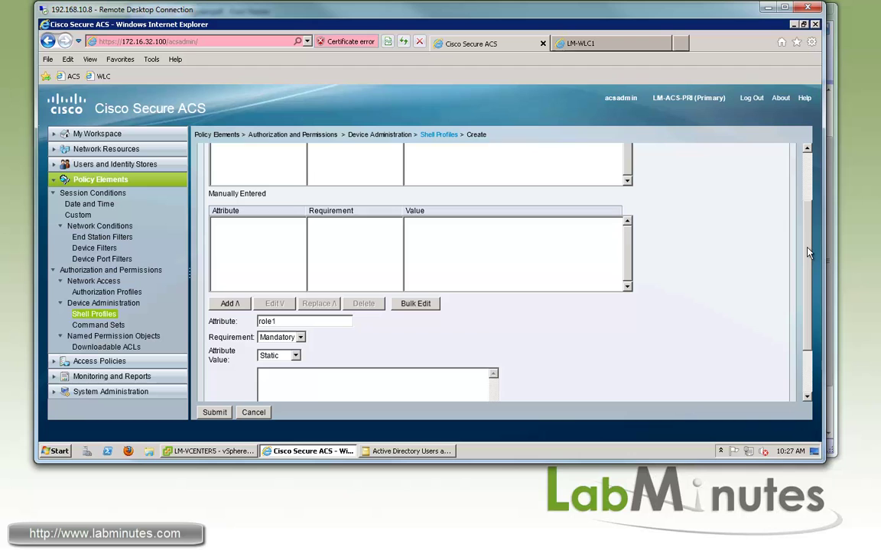
pyautogui.moveTo(809, 252); pyautogui.dragTo(809, 279)
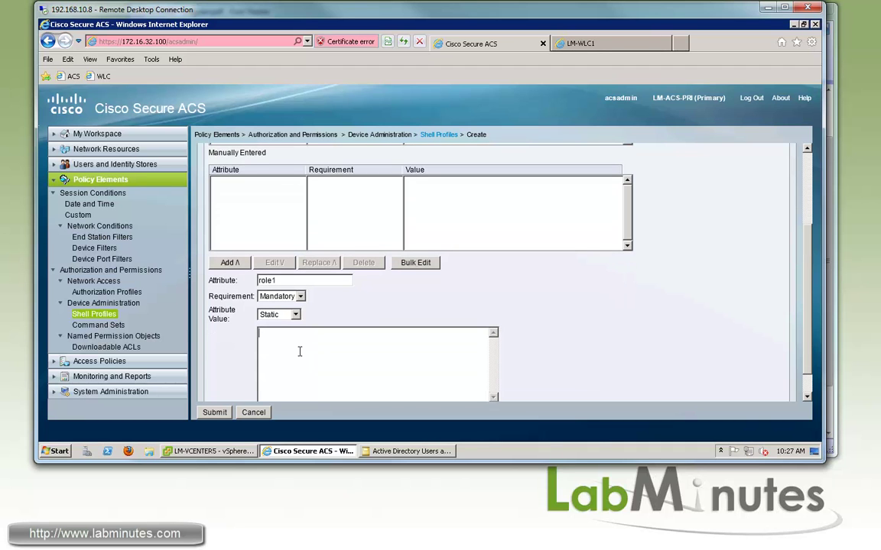
pyautogui.write('ALL')
pyautogui.press('Return')
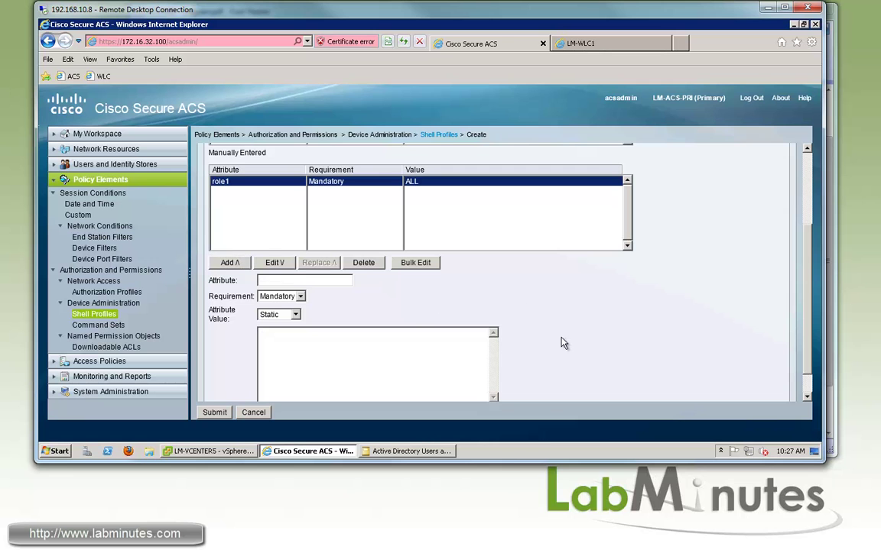
pyautogui.click(203, 412)
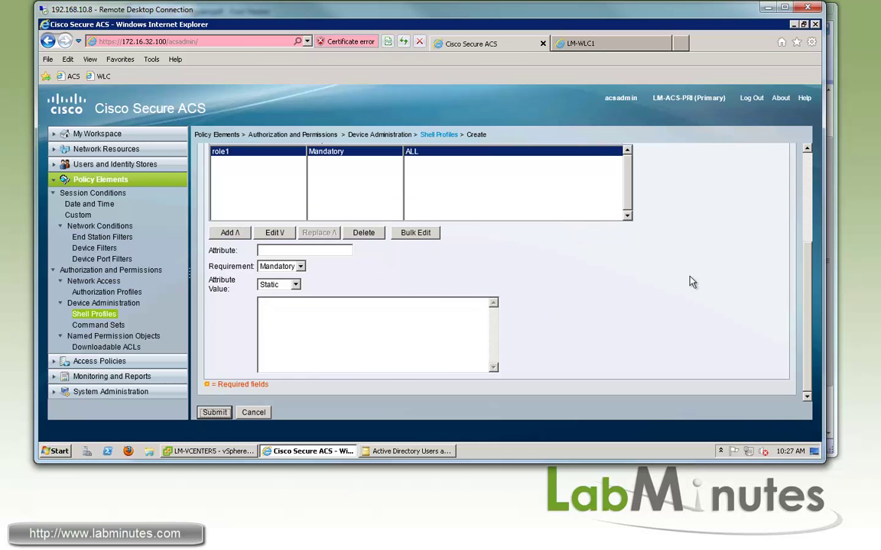
pyautogui.hotkey('alt', 'Tab')
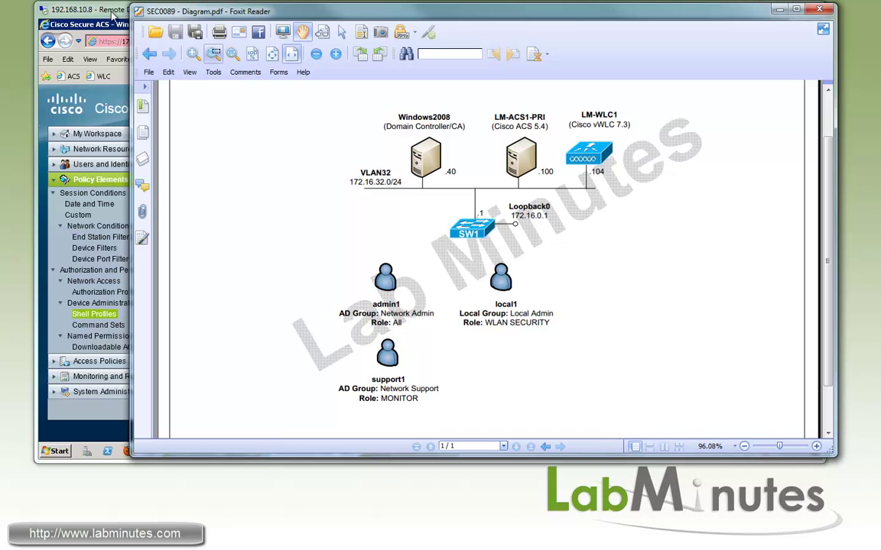
pyautogui.hotkey('alt', 'Tab')
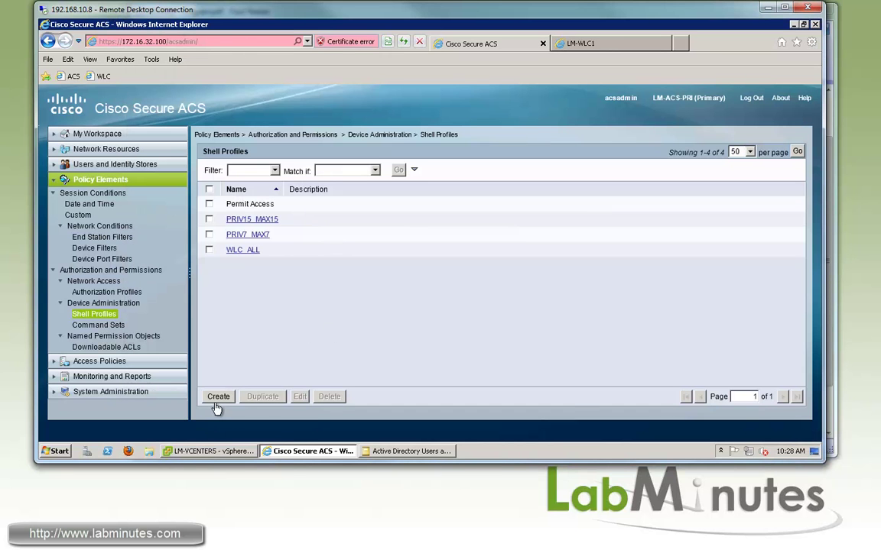
# Create shell profile WLC_MONITOR with mandatory custom attribute role1 set to MONITOR.
pyautogui.click(218, 396)
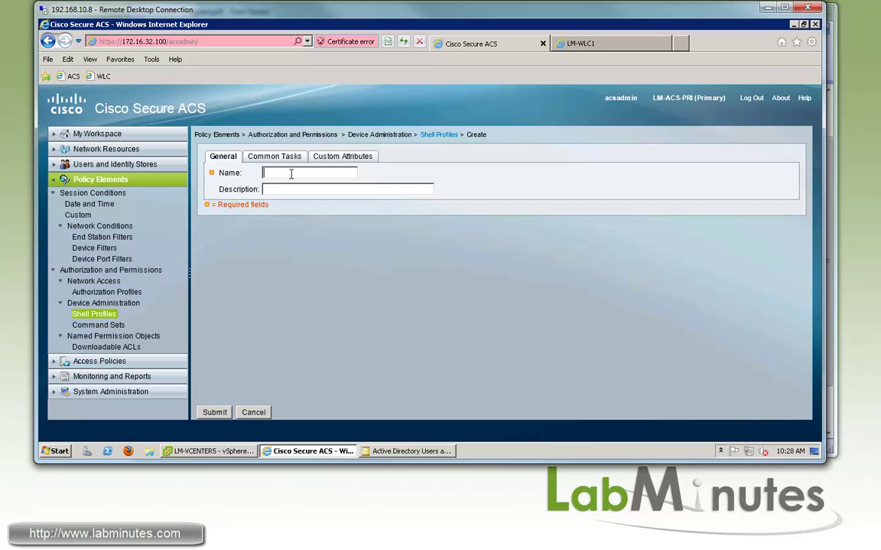
pyautogui.write('WLC_MONITOR')
pyautogui.click(342, 156)
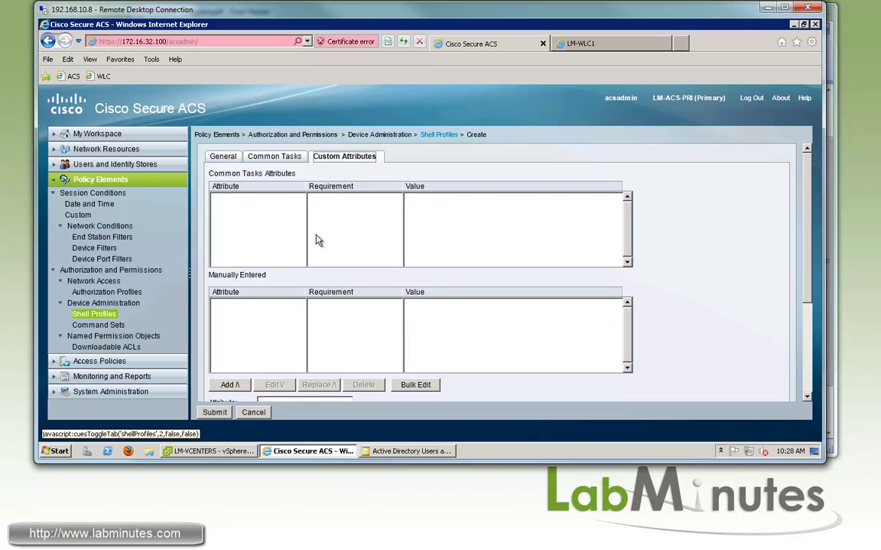
pyautogui.scroll(-2, 289, 329)
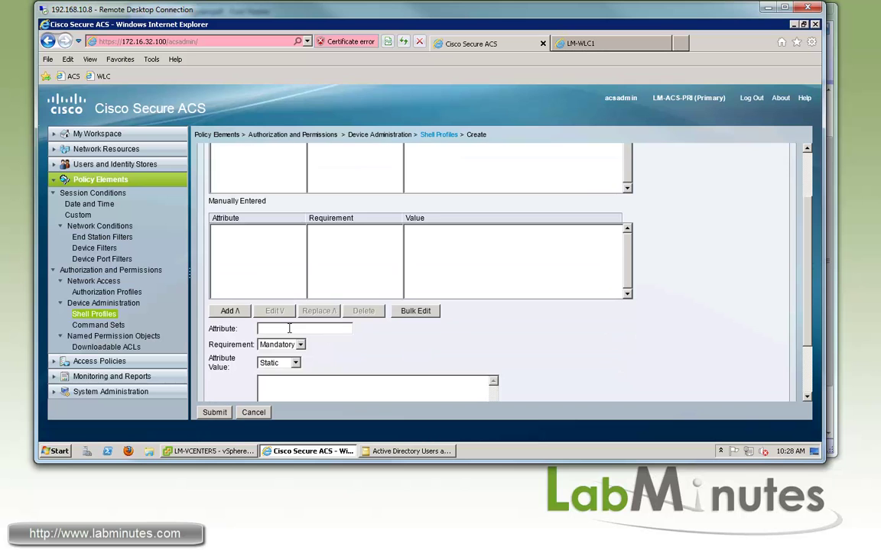
pyautogui.click(289, 329)
pyautogui.write('role1')
pyautogui.write('MONITOR')
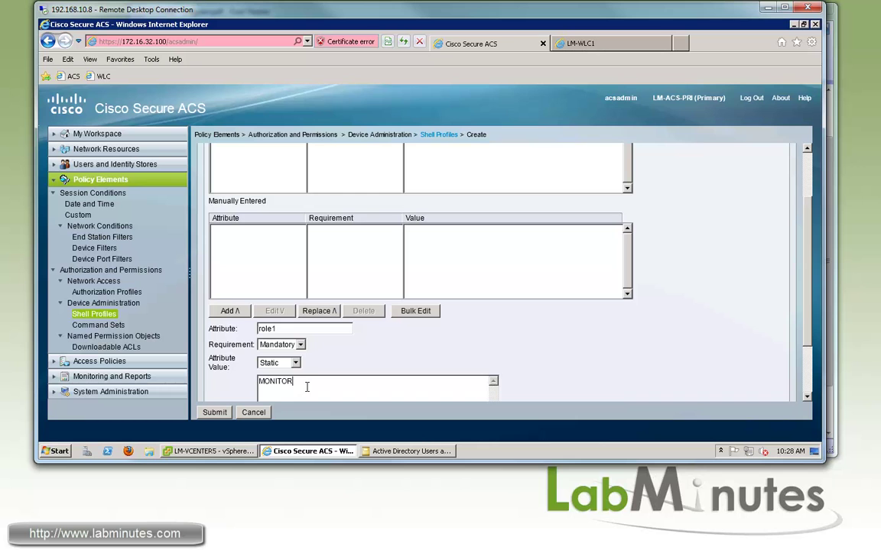
pyautogui.scroll(-1, 592, 302)
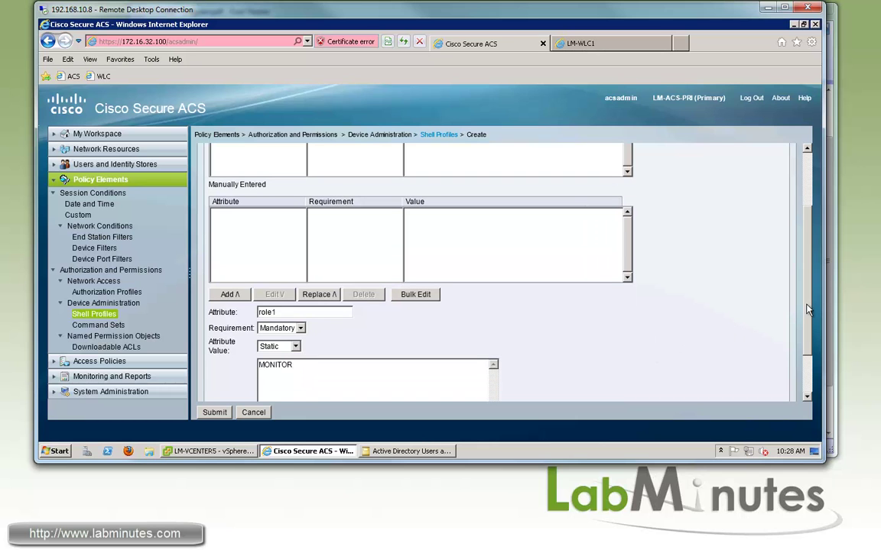
pyautogui.scroll(-2, 736, 327)
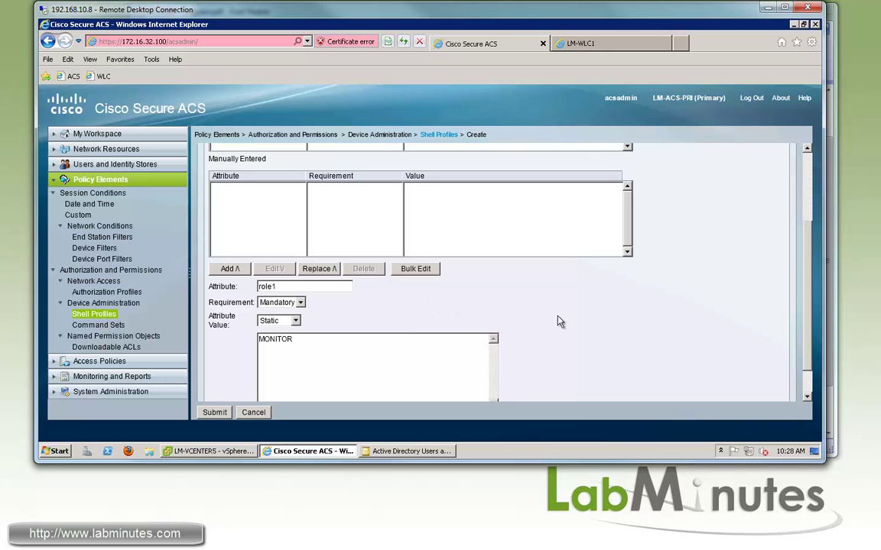
pyautogui.scroll(-1, 726, 294)
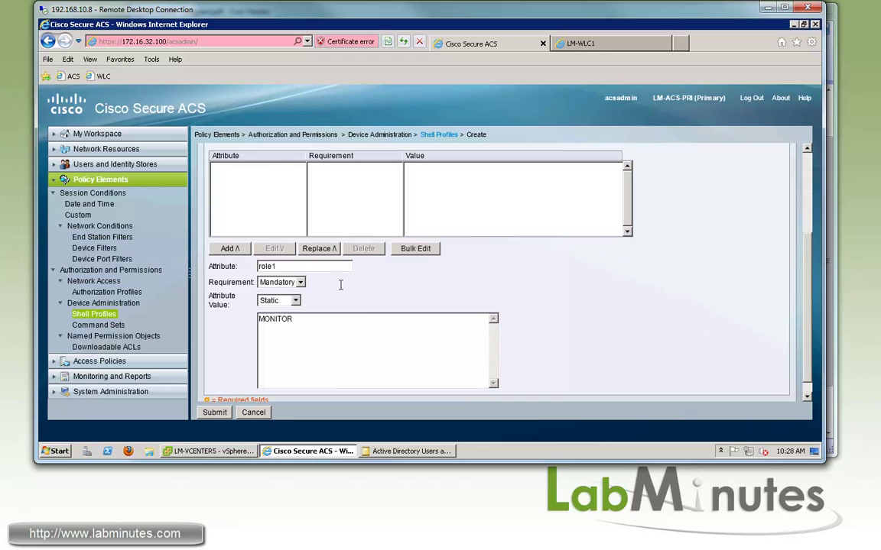
# Save WLC_MONITOR and start a new shell profile named WLC_WLAN_SEC.
pyautogui.click(214, 412)
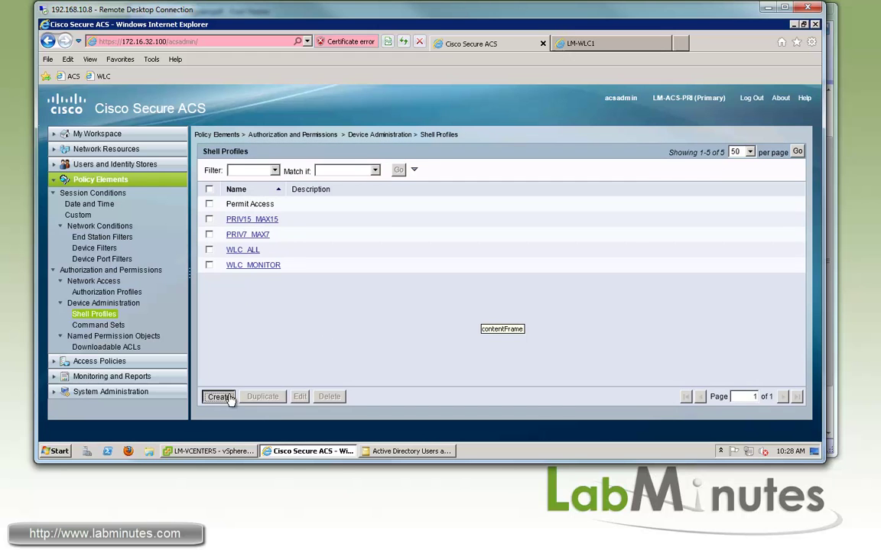
pyautogui.press('Return')
pyautogui.hotkey('alt', 'Tab')
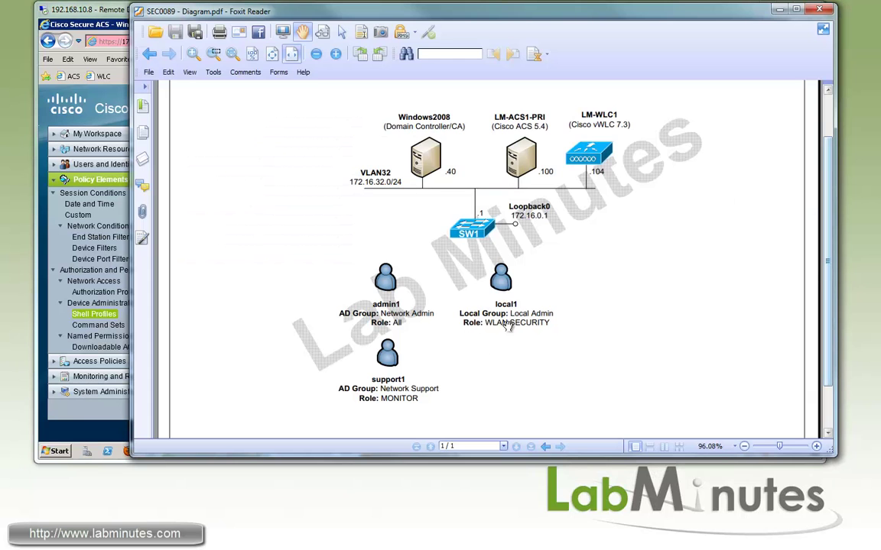
pyautogui.hotkey('alt', 'Tab')
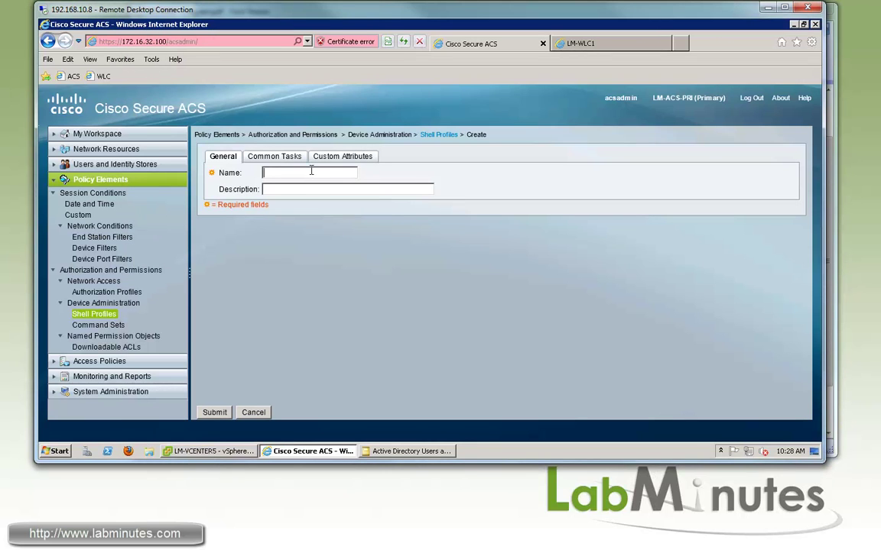
pyautogui.write('WLC_WLAN_SEC')
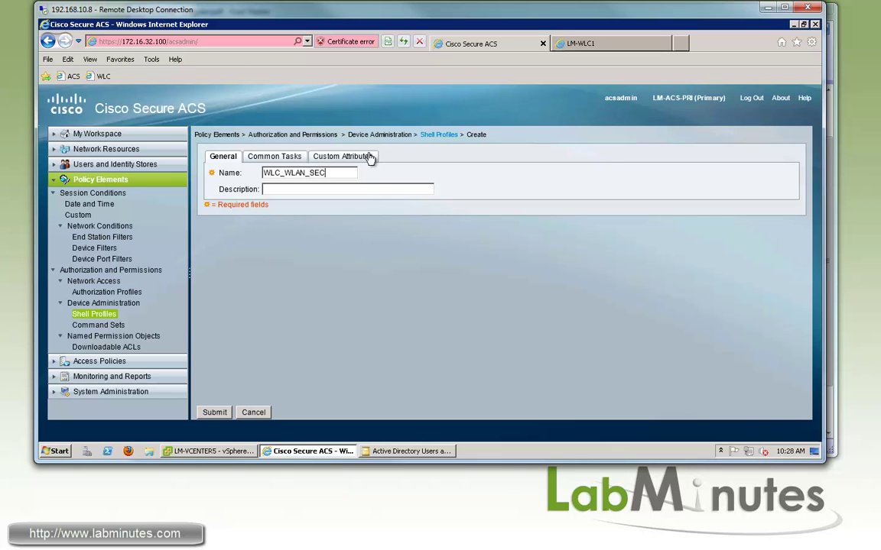
# Add mandatory custom attributes role1 = WLAN and role2 = SECURITY.
pyautogui.click(366, 156)
pyautogui.scroll(-3, 808, 294)
pyautogui.scroll(-1, 808, 295)
pyautogui.click(293, 333)
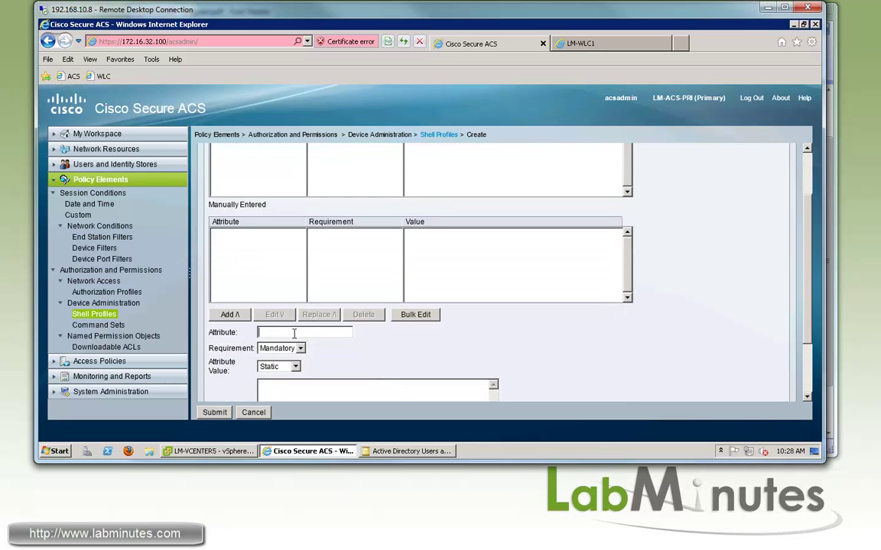
pyautogui.write('role1')
pyautogui.click(289, 385)
pyautogui.write('WLAN')
pyautogui.click(230, 314)
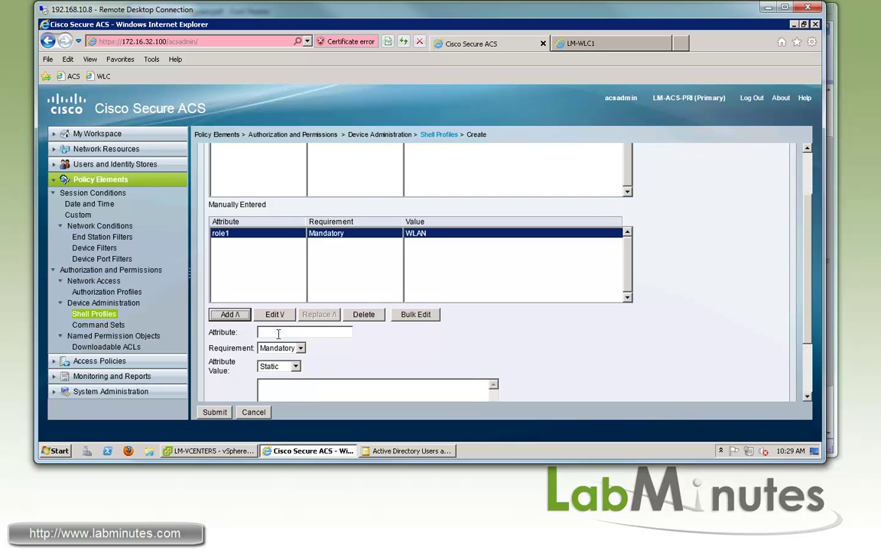
pyautogui.click(278, 334)
pyautogui.write('role')
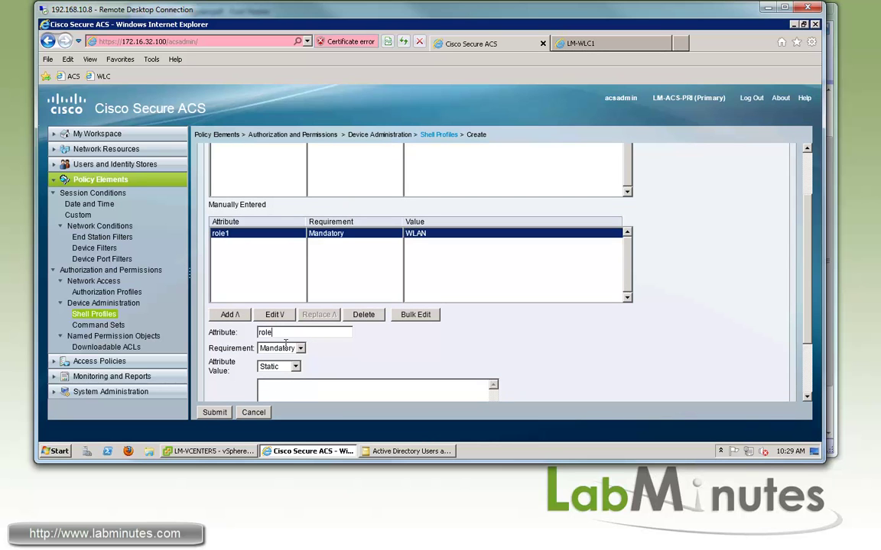
pyautogui.write('2 Mandatory SECURITY')
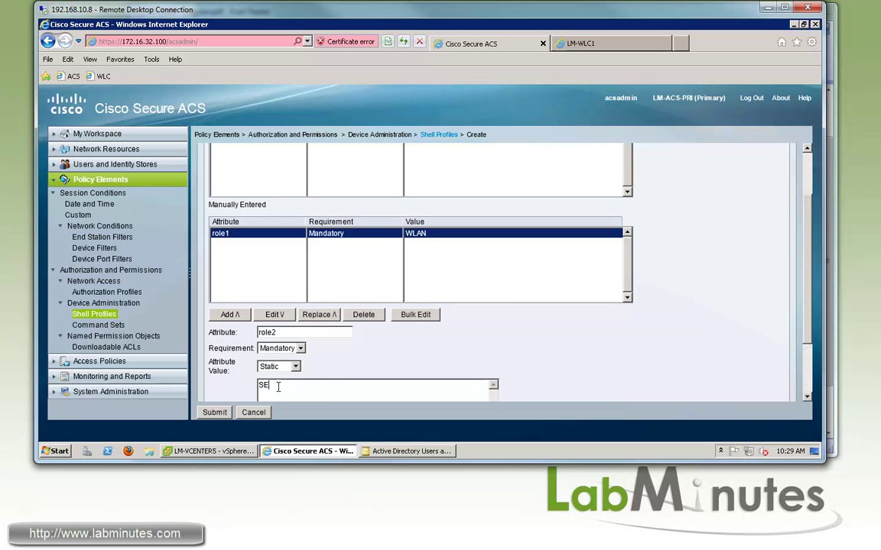
pyautogui.click(229, 314)
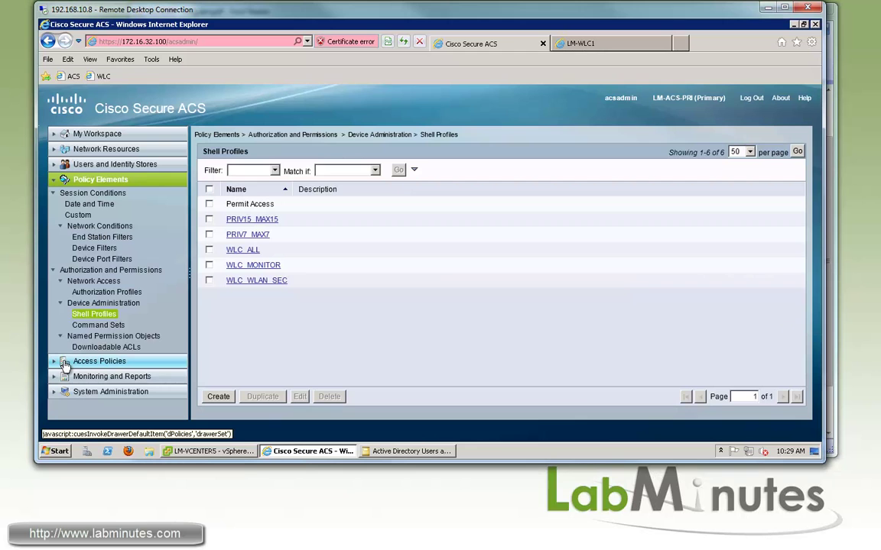
# Review the Service Selection Rules and the LM-DEVICE-ADMIN authorization rules under Access Policies.
pyautogui.click(65, 362)
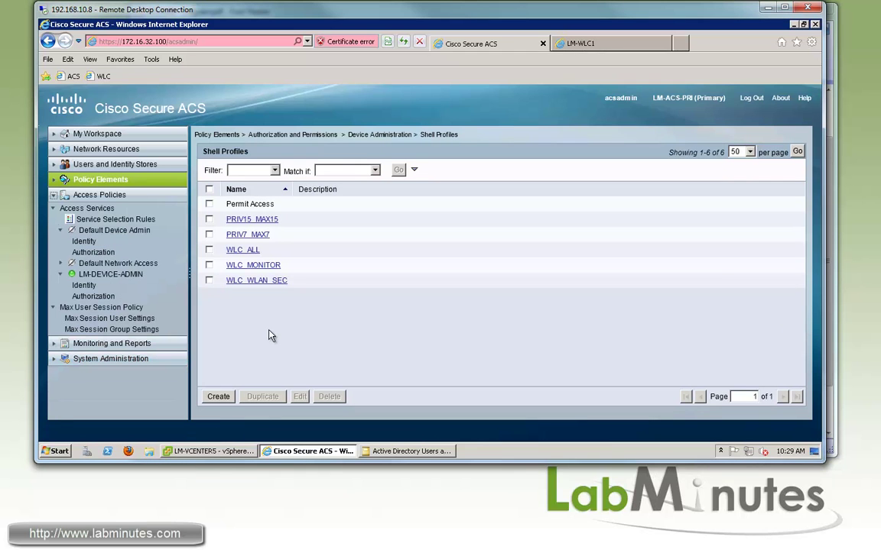
pyautogui.click(112, 275)
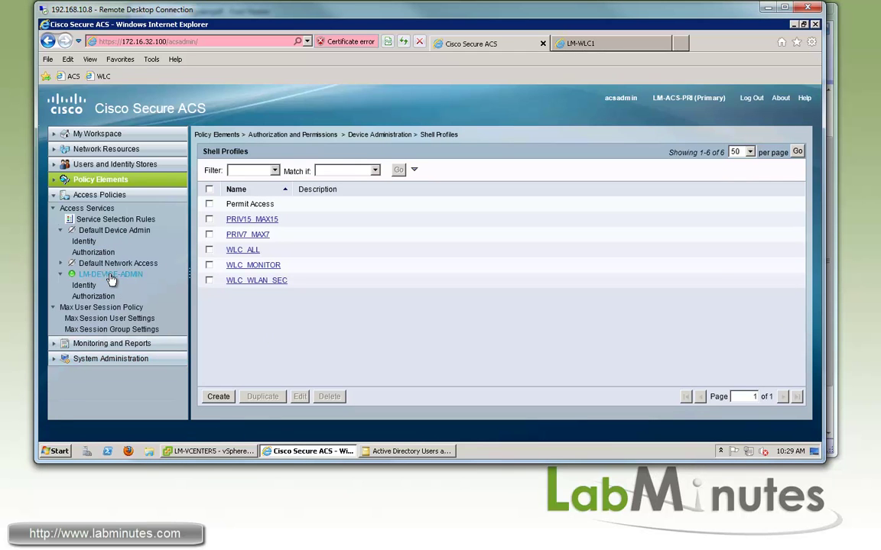
pyautogui.click(107, 220)
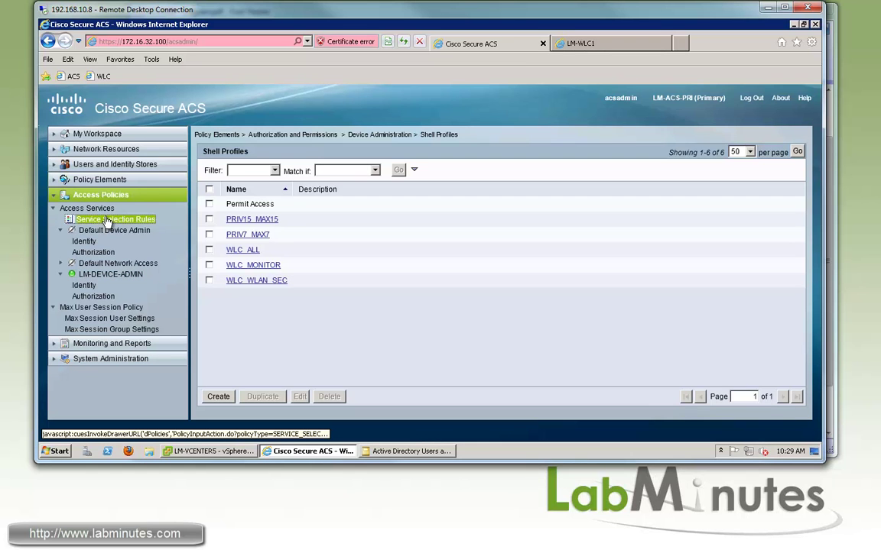
pyautogui.click(94, 276)
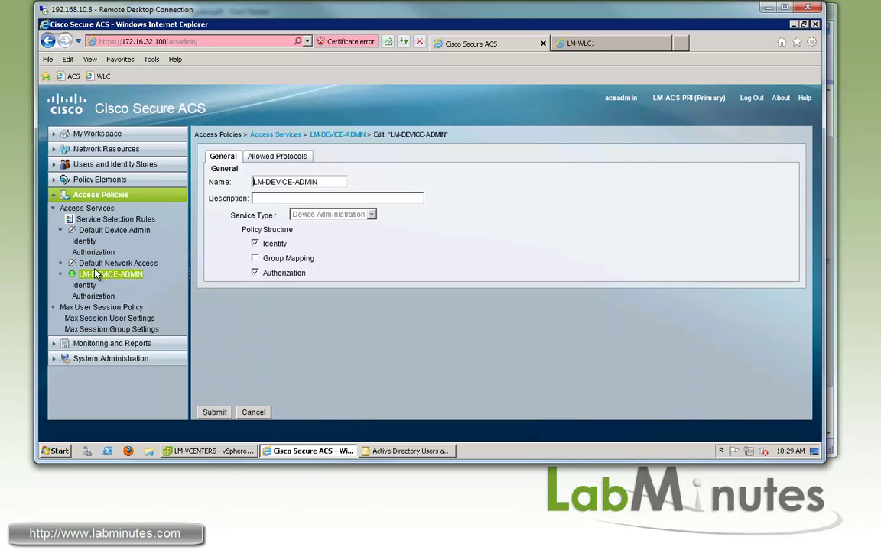
pyautogui.click(93, 296)
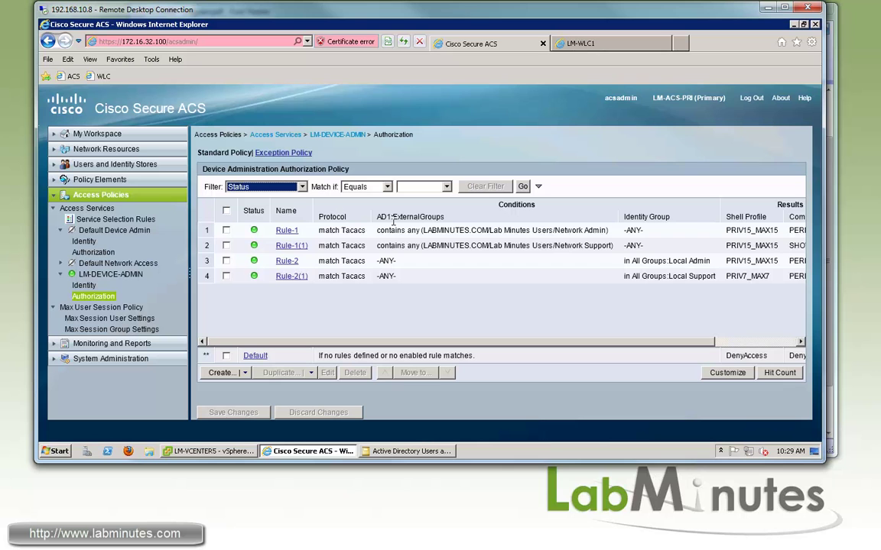
pyautogui.click(360, 312)
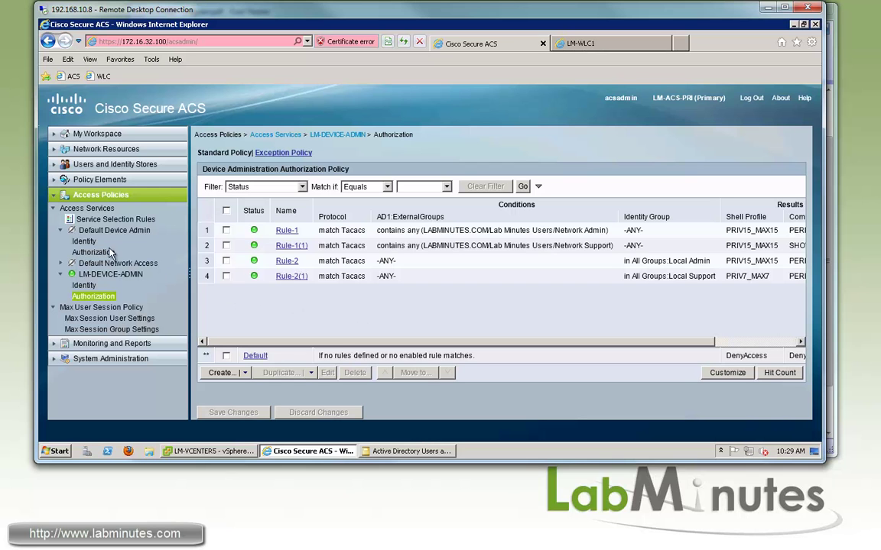
pyautogui.click(107, 219)
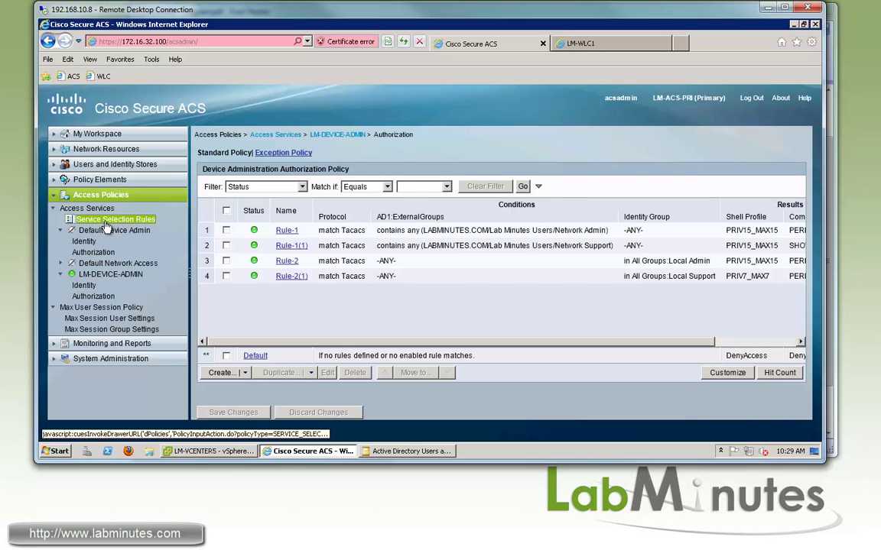
# Create a new access service named LM-WLC-ADMIN with service type Device Administration.
pyautogui.click(92, 207)
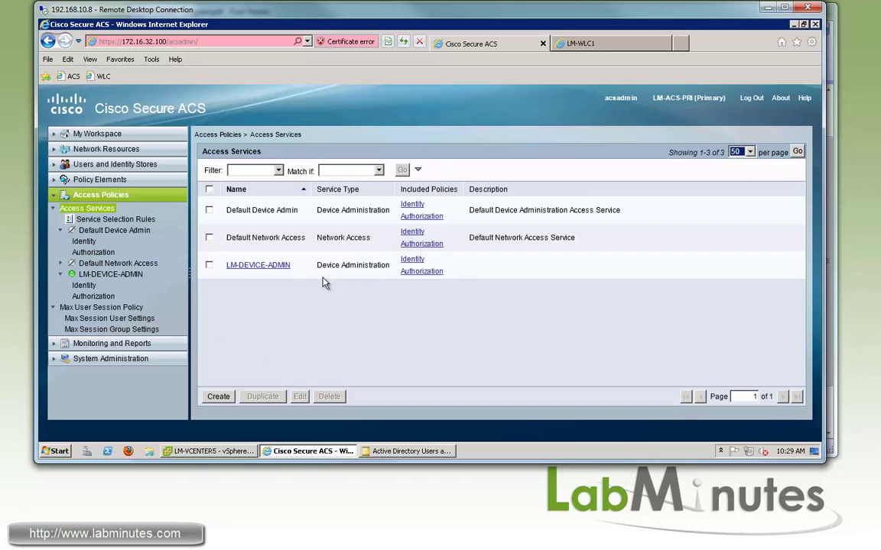
pyautogui.click(309, 309)
pyautogui.click(218, 396)
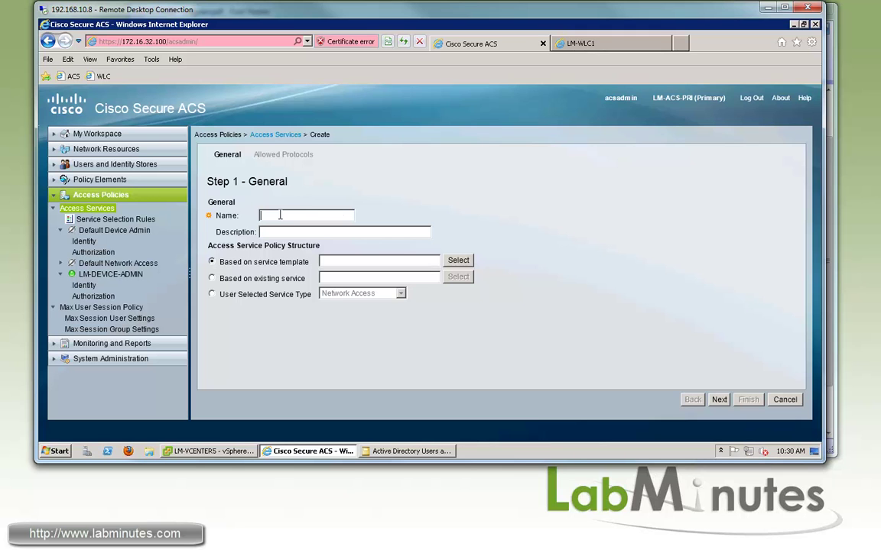
pyautogui.click(279, 215)
pyautogui.write('LM-WLC-ADMIN')
pyautogui.click(213, 294)
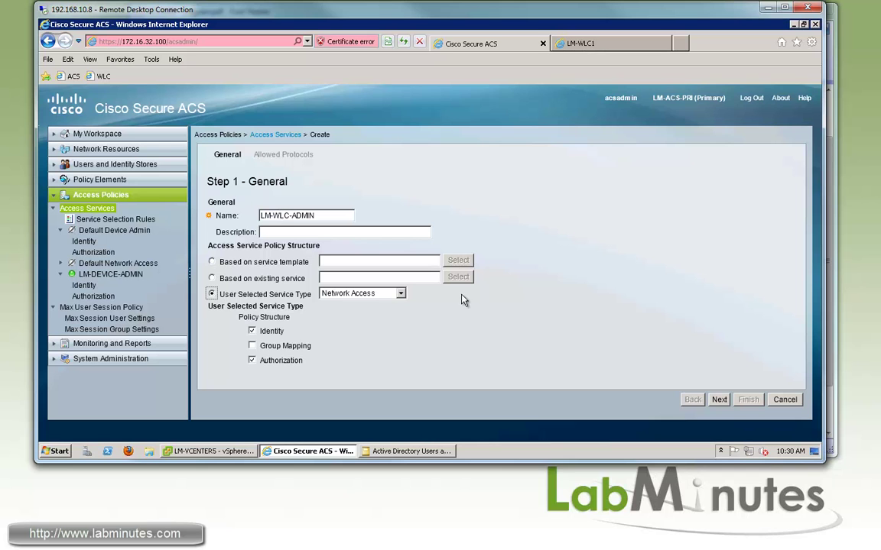
pyautogui.click(394, 294)
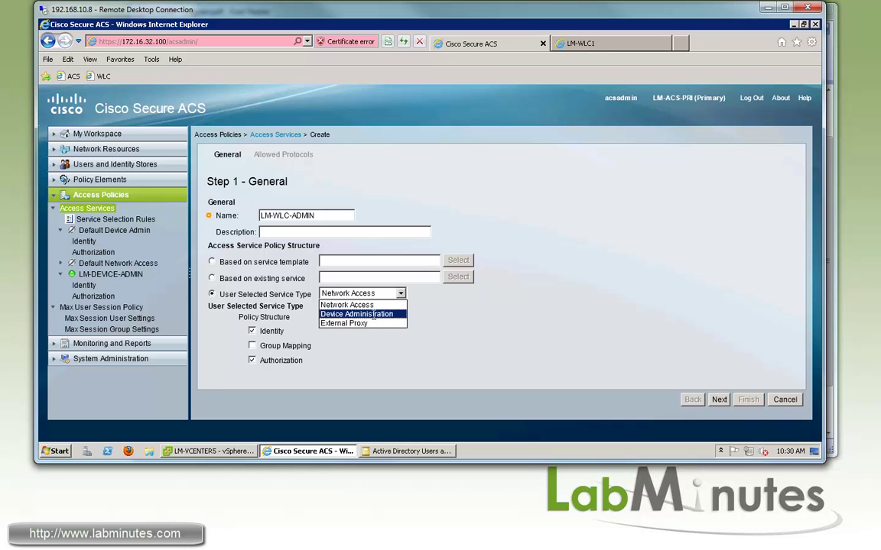
pyautogui.click(374, 314)
# Turn off Process Host Lookup, allow PAP/ASCII, and finish creating the service.
pyautogui.click(719, 399)
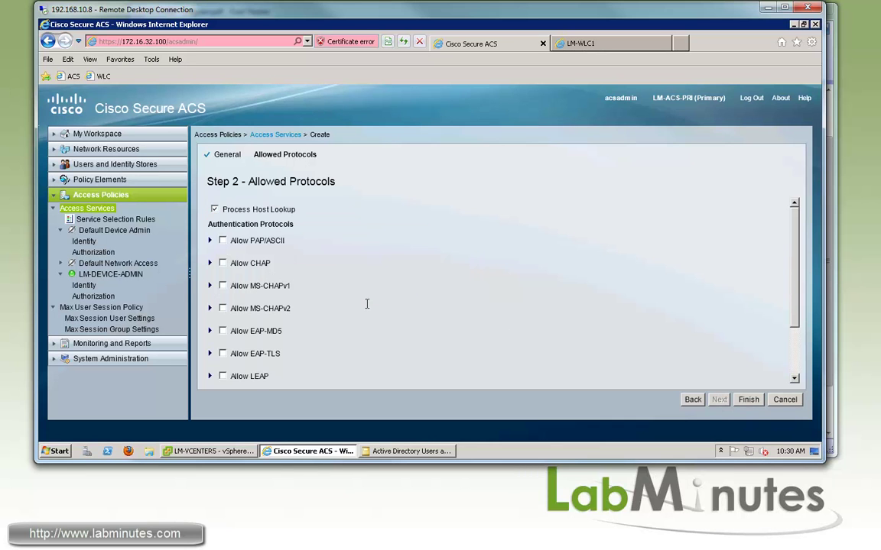
pyautogui.click(214, 208)
pyautogui.click(223, 240)
pyautogui.click(749, 399)
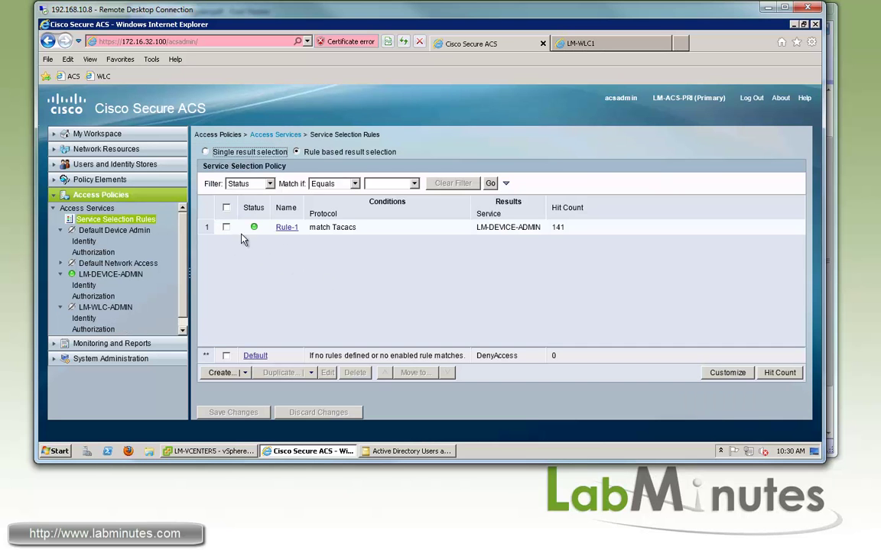
# Add Device Filter to the service selection rule conditions.
pyautogui.click(575, 302)
pyautogui.click(724, 375)
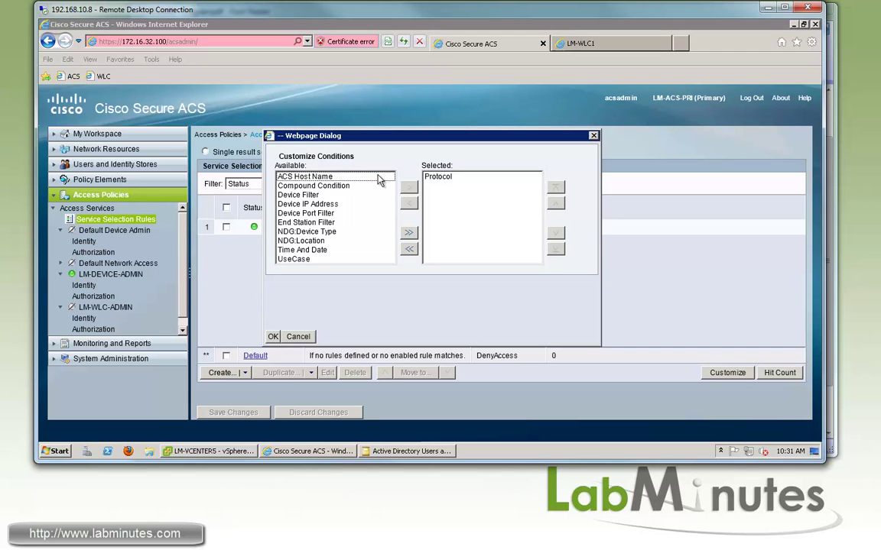
pyautogui.click(304, 203)
pyautogui.click(303, 196)
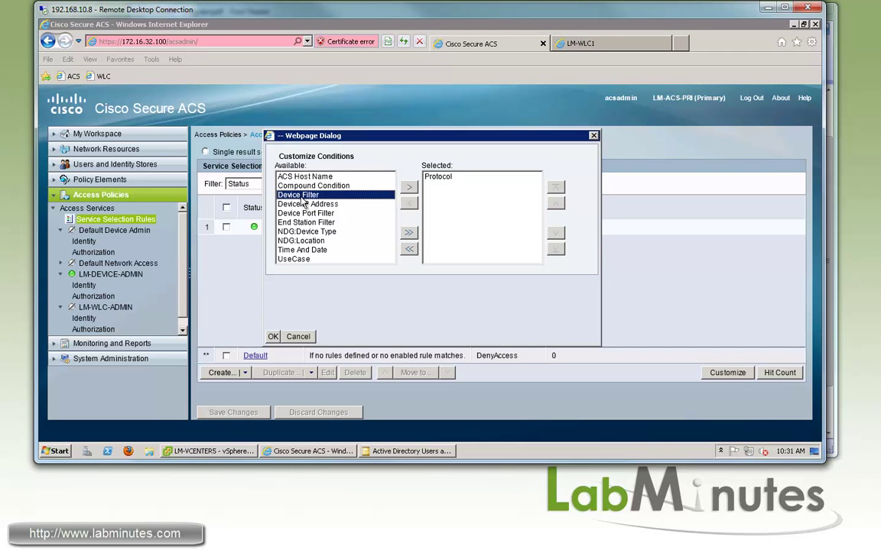
pyautogui.click(409, 186)
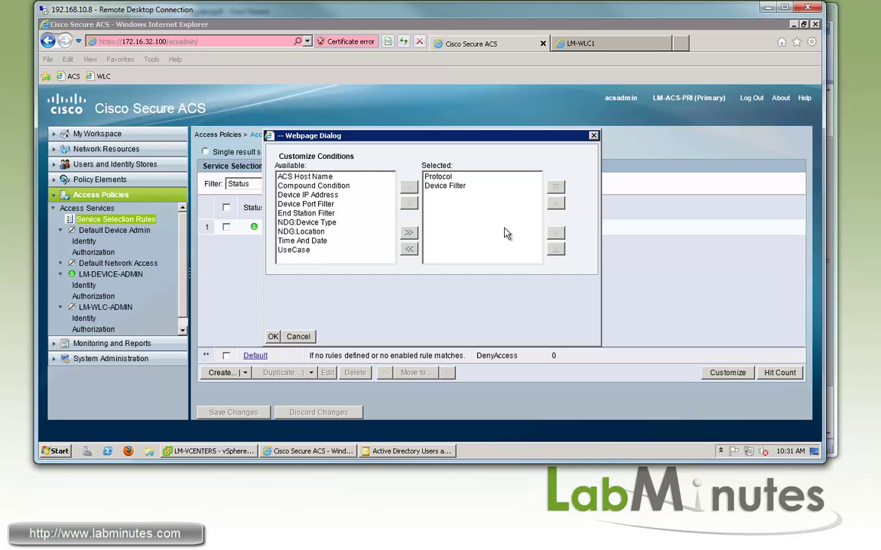
pyautogui.click(274, 336)
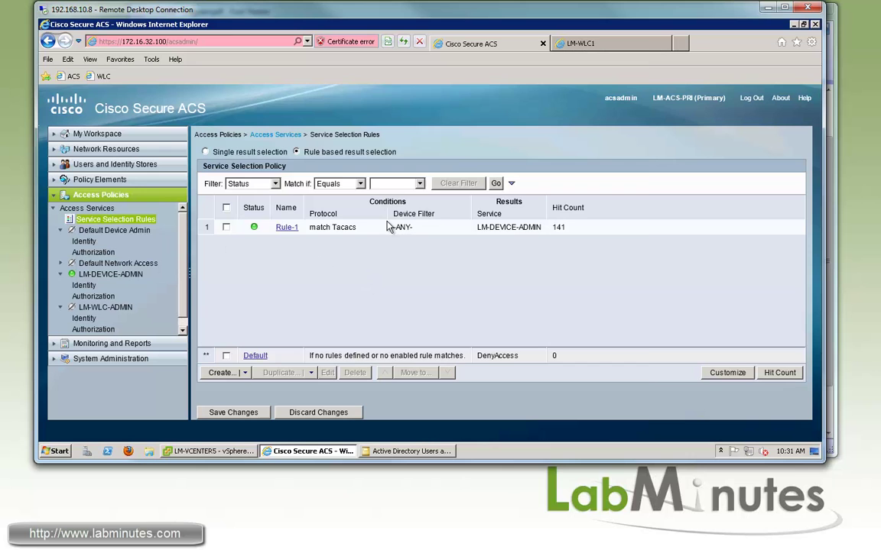
# Add Rule-2 matching protocol Tacacs and device filter LM-WLC, sending requests to LM-WLC-ADMIN.
pyautogui.doubleClick(434, 235)
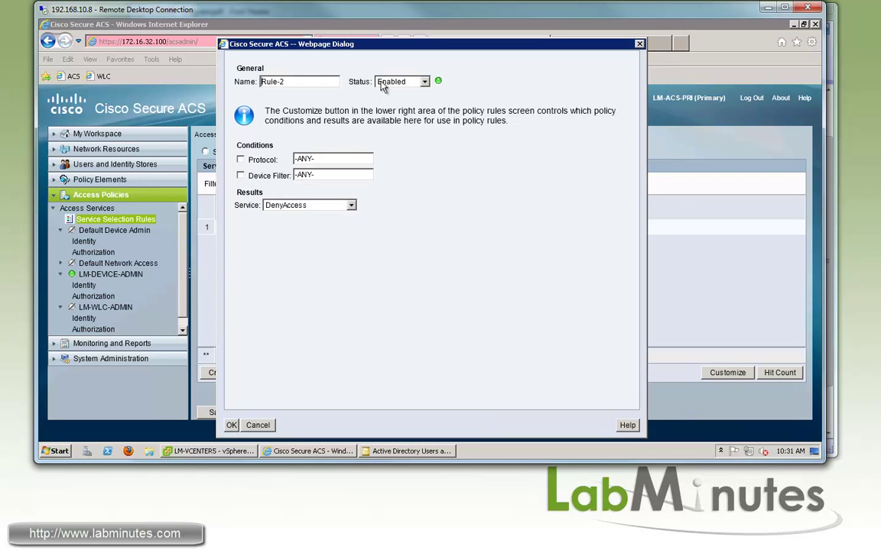
pyautogui.click(322, 163)
pyautogui.click(517, 160)
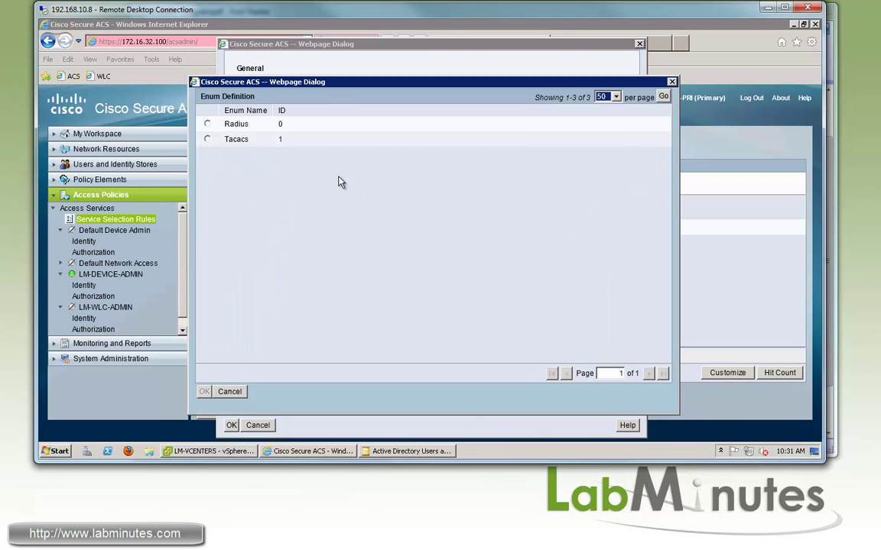
pyautogui.doubleClick(226, 141)
pyautogui.click(517, 174)
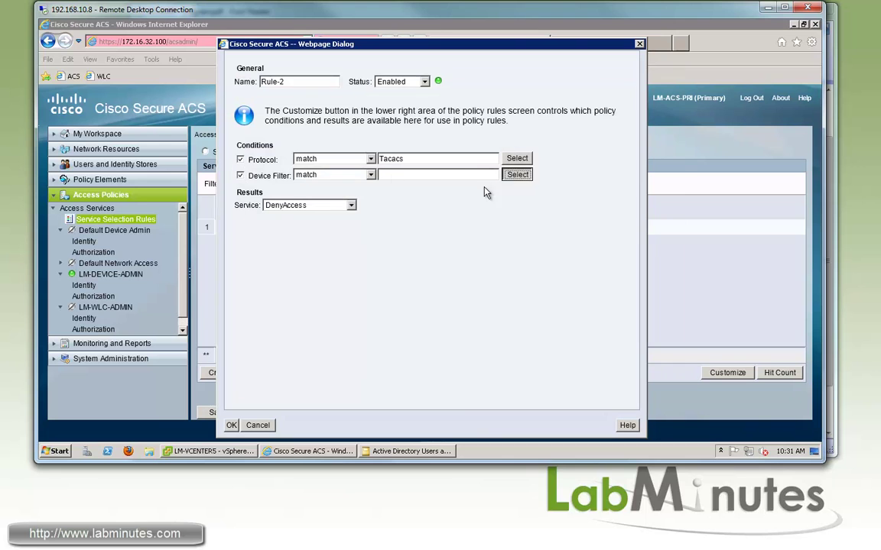
pyautogui.click(222, 146)
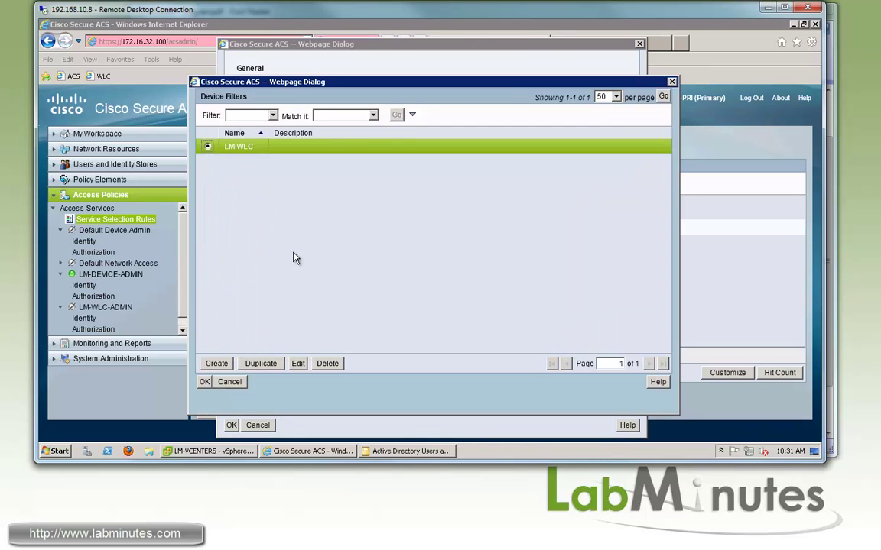
pyautogui.click(205, 382)
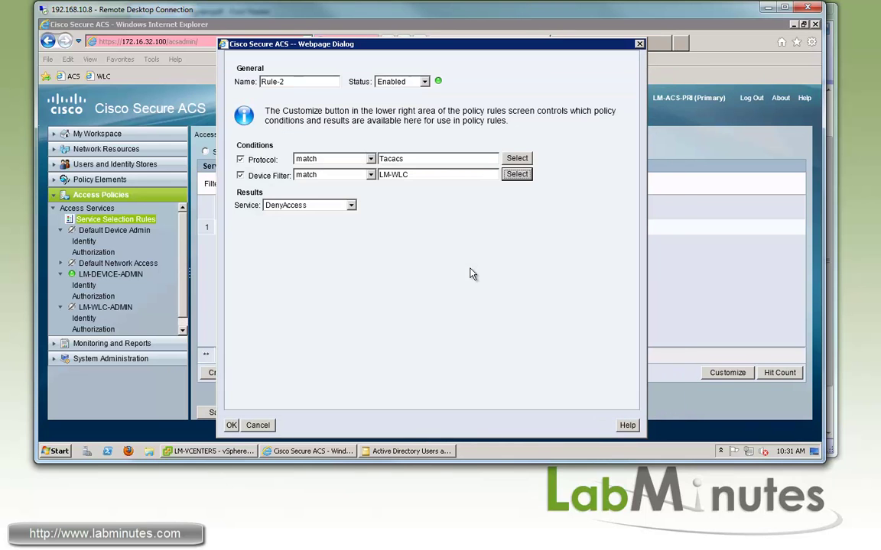
pyautogui.click(310, 206)
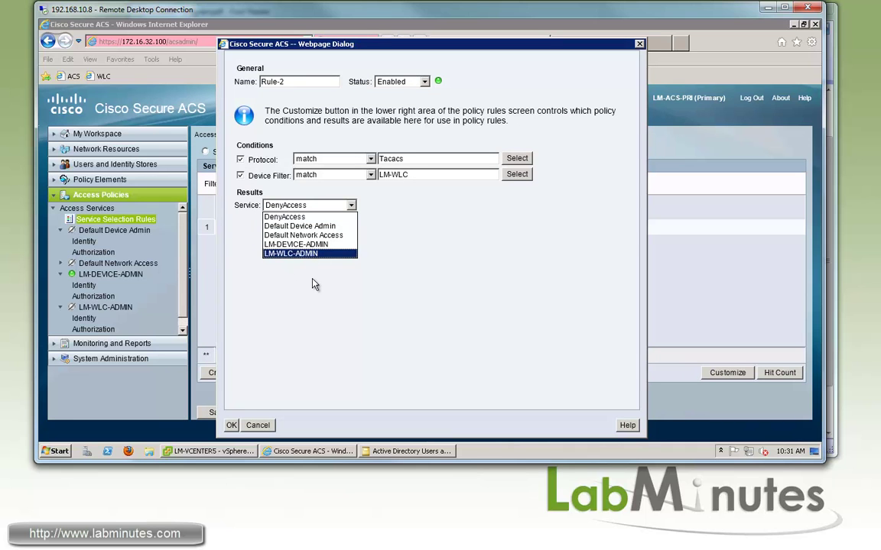
pyautogui.click(283, 253)
pyautogui.click(231, 426)
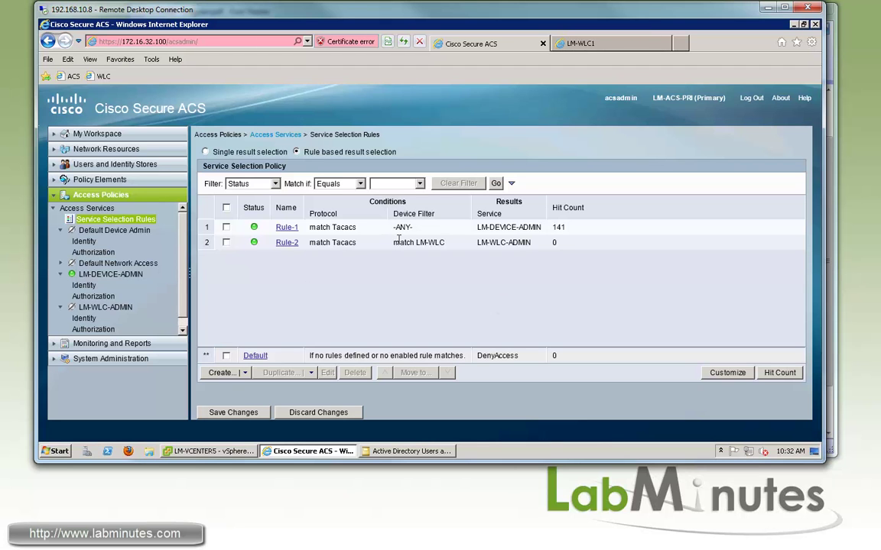
# Move Rule-2 above Rule-1 and save the service selection changes.
pyautogui.click(226, 243)
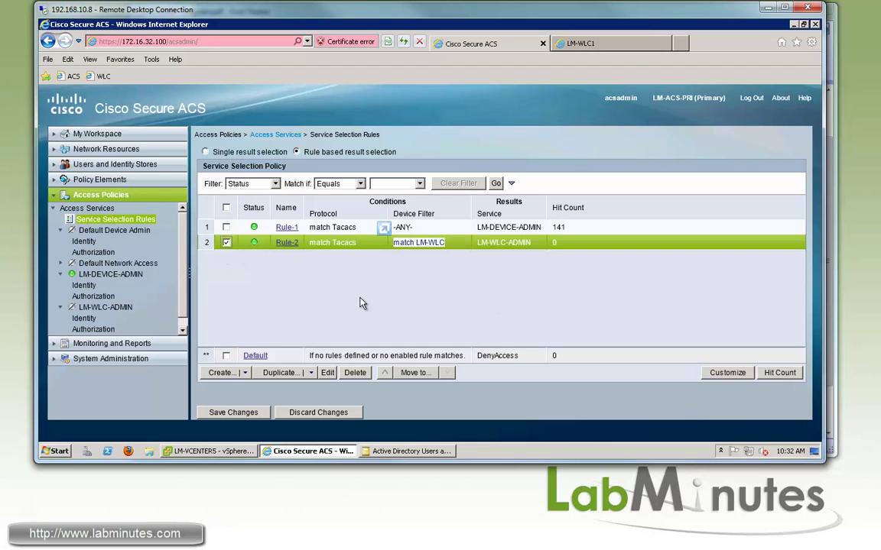
pyautogui.click(384, 373)
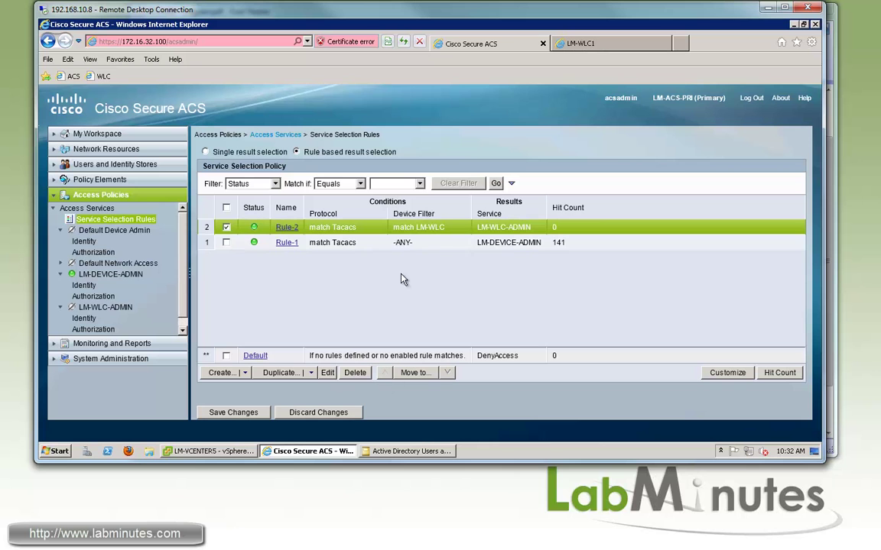
pyautogui.click(234, 410)
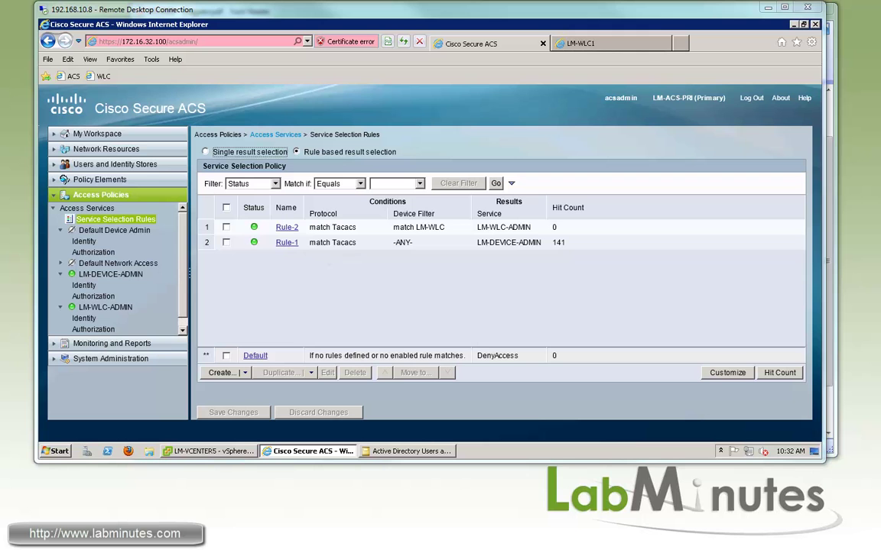
# Set AD_LOCAL as LM-WLC-ADMIN's identity source, then view its authorization policy.
pyautogui.click(103, 308)
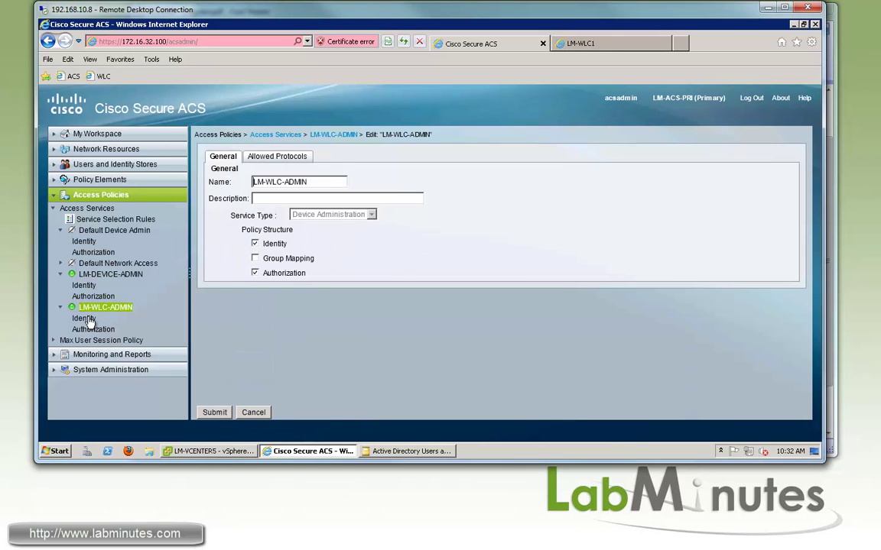
pyautogui.click(83, 319)
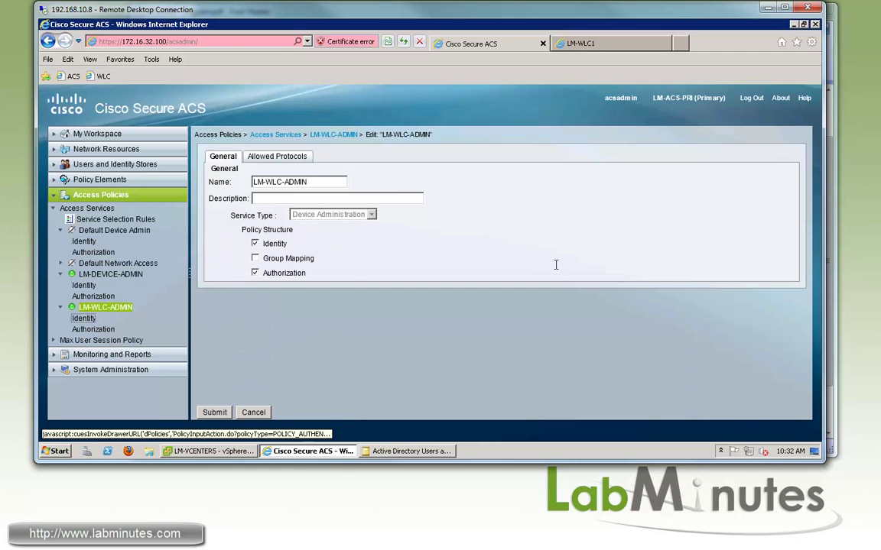
pyautogui.click(392, 167)
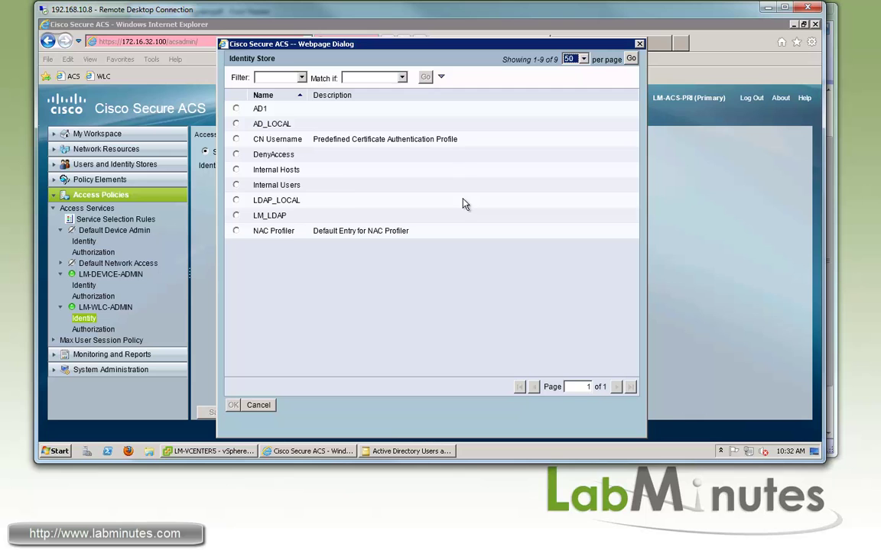
pyautogui.click(236, 124)
pyautogui.click(234, 405)
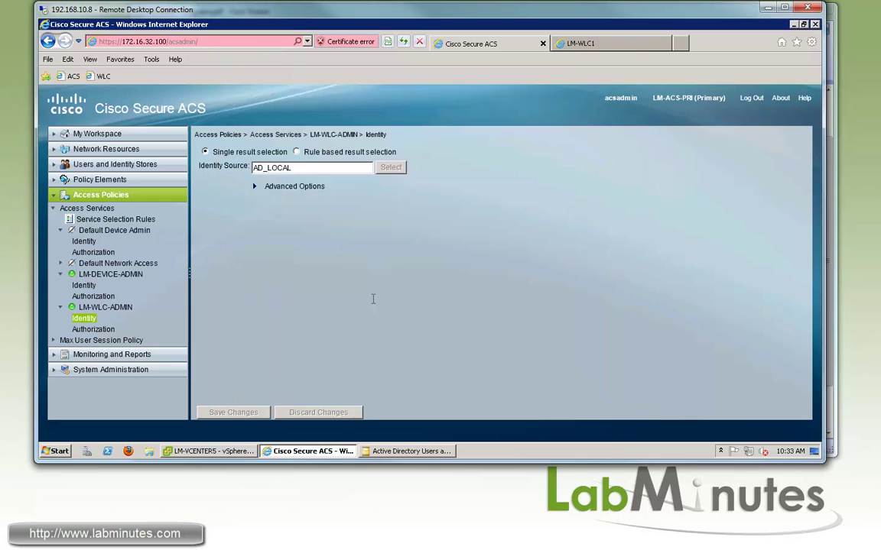
pyautogui.click(93, 329)
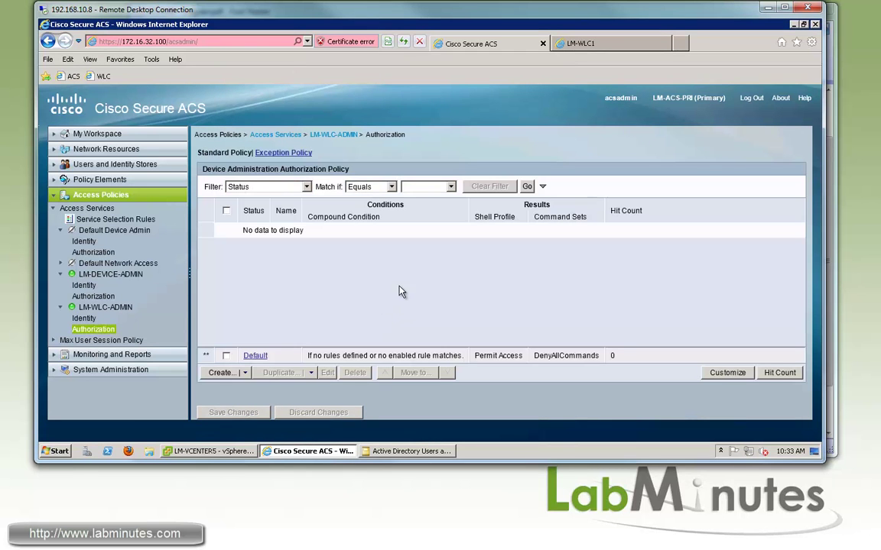
# Check the group-to-role mapping in the Foxit diagram, then start a new ACS authorization rule.
pyautogui.hotkey('alt', 'Tab')
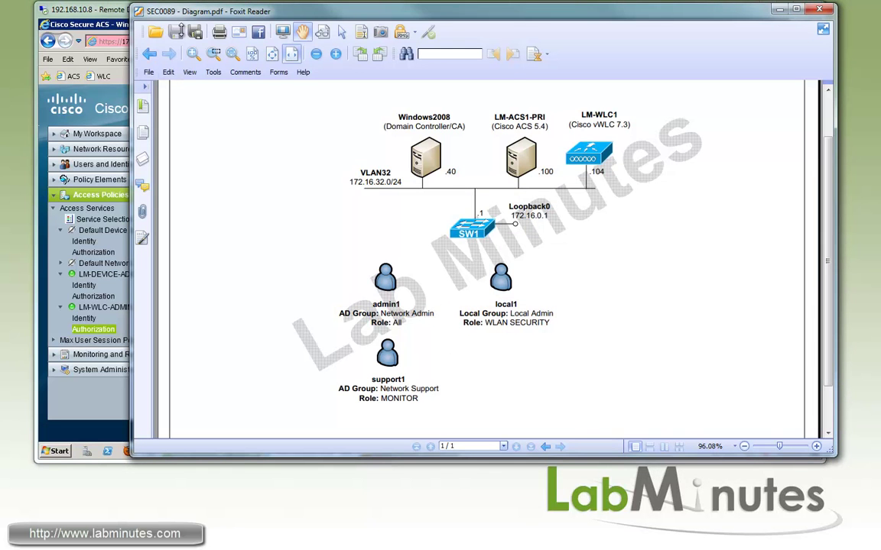
pyautogui.hotkey('alt', 'Tab')
pyautogui.click(220, 373)
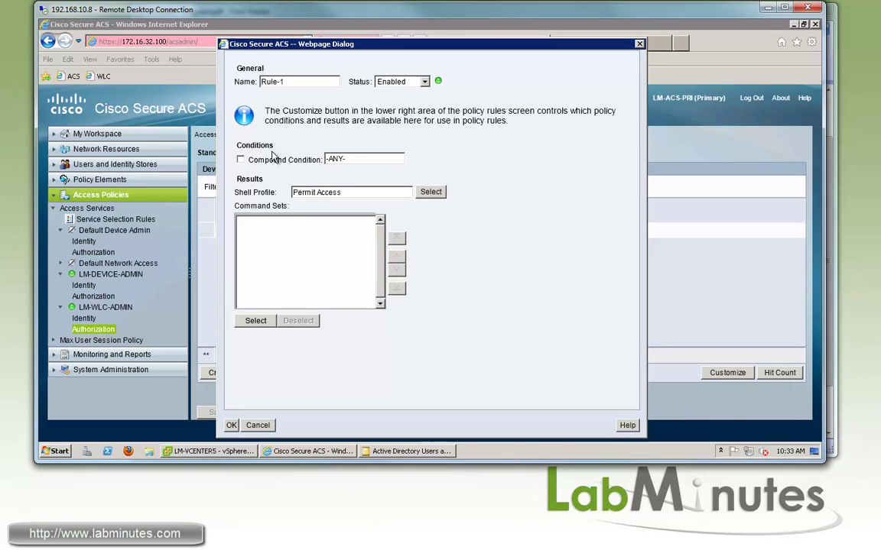
# Discard the new rule and replace the Compound Condition with a Protocol condition.
pyautogui.click(257, 425)
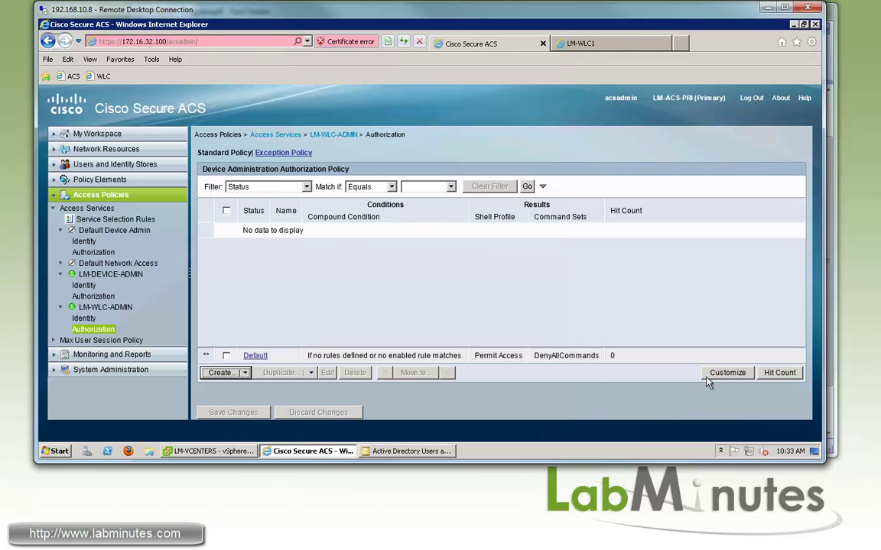
pyautogui.click(727, 373)
pyautogui.click(462, 109)
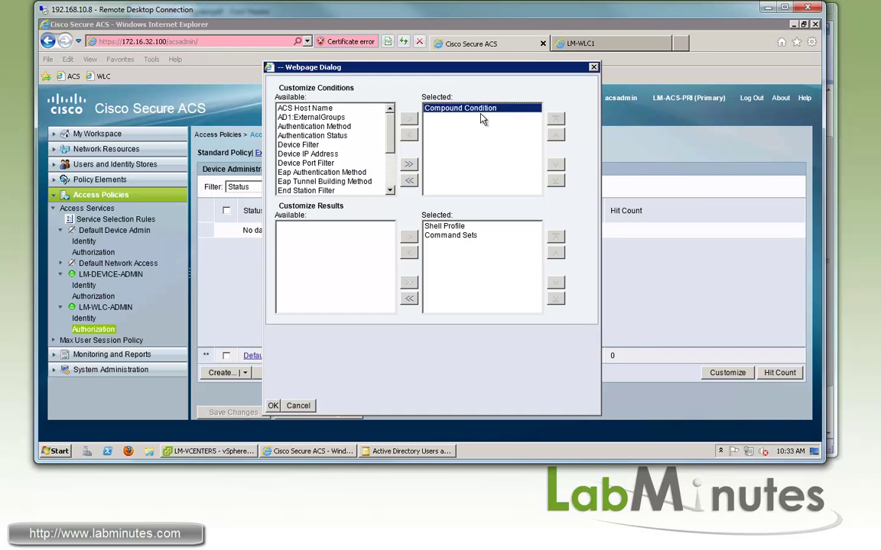
pyautogui.click(409, 134)
pyautogui.moveTo(386, 141); pyautogui.dragTo(390, 187)
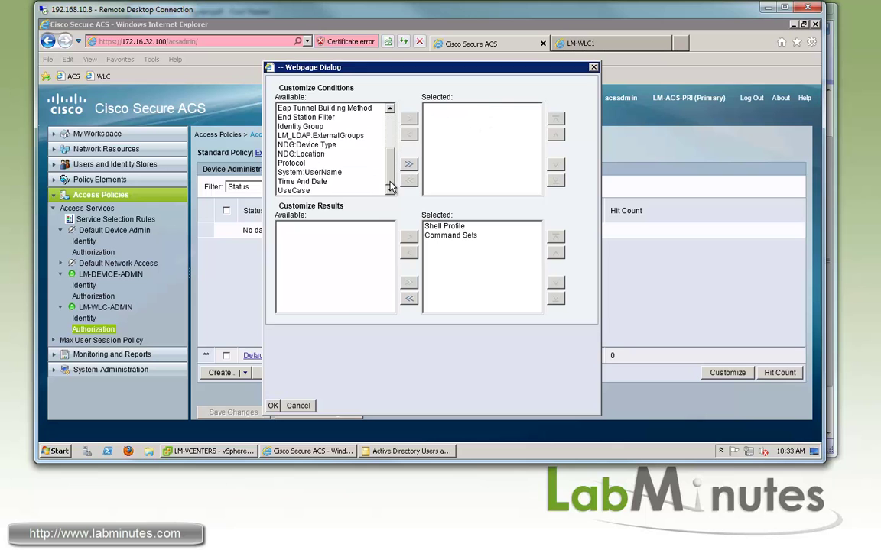
pyautogui.click(306, 162)
pyautogui.click(409, 119)
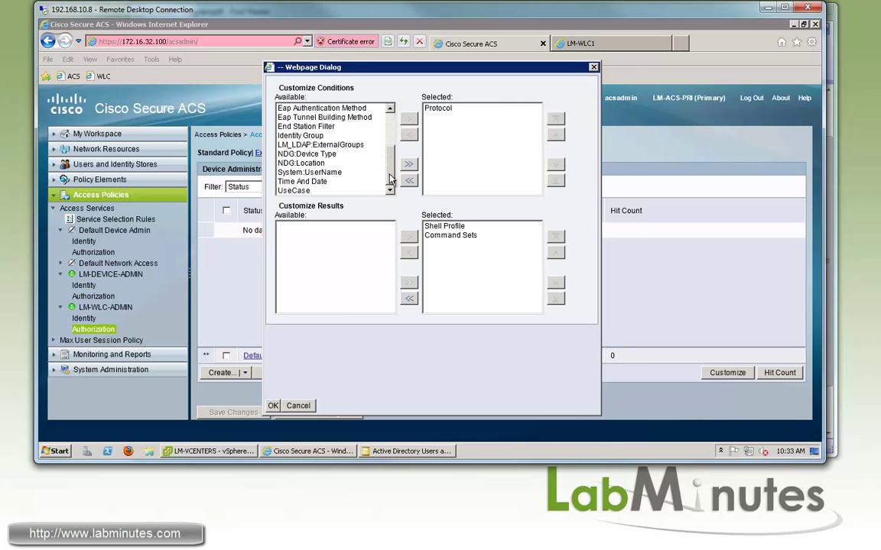
# Add AD1:ExternalGroups and Identity Group conditions, drop Command Sets from results, and apply.
pyautogui.click(390, 125)
pyautogui.click(306, 117)
pyautogui.click(409, 118)
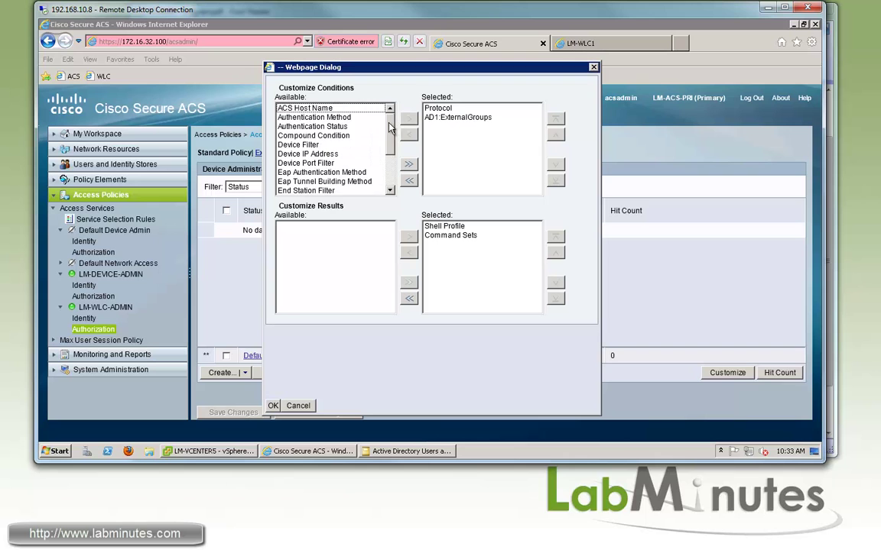
pyautogui.moveTo(389, 127); pyautogui.dragTo(390, 163)
pyautogui.click(301, 135)
pyautogui.click(409, 119)
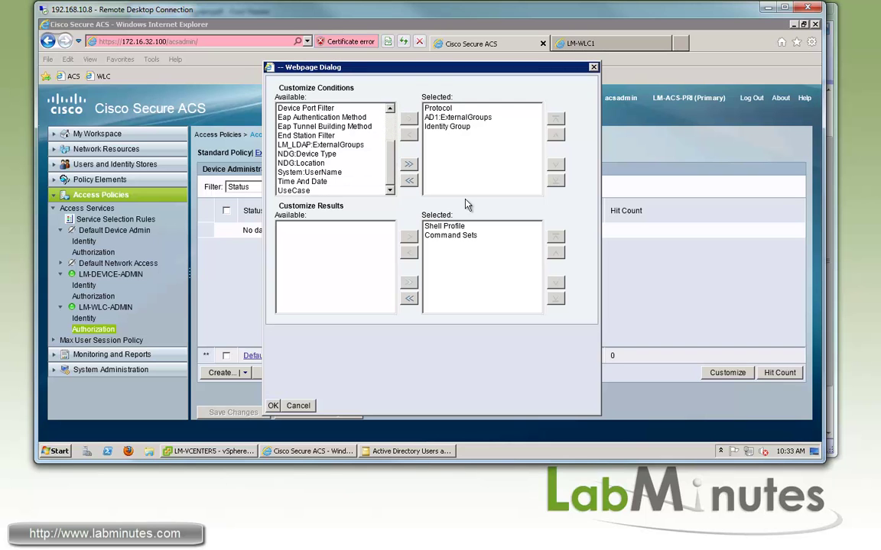
pyautogui.click(462, 242)
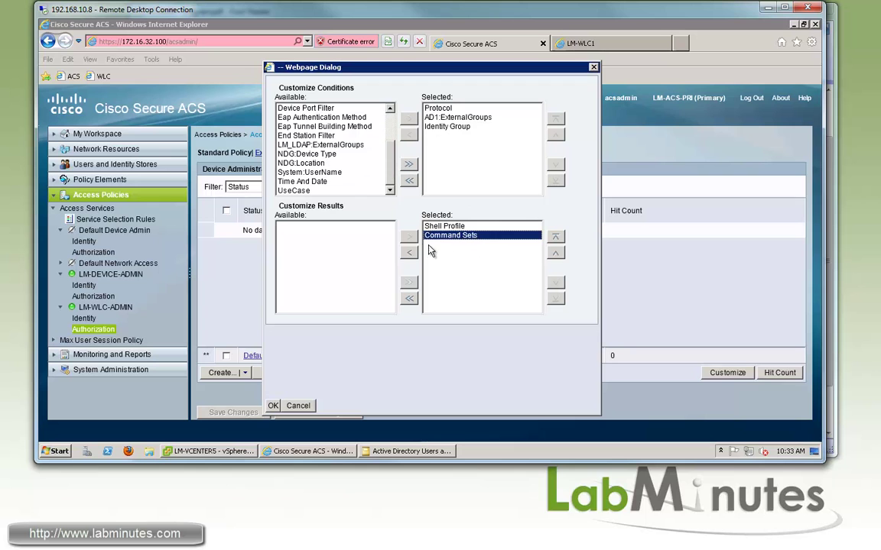
pyautogui.click(409, 252)
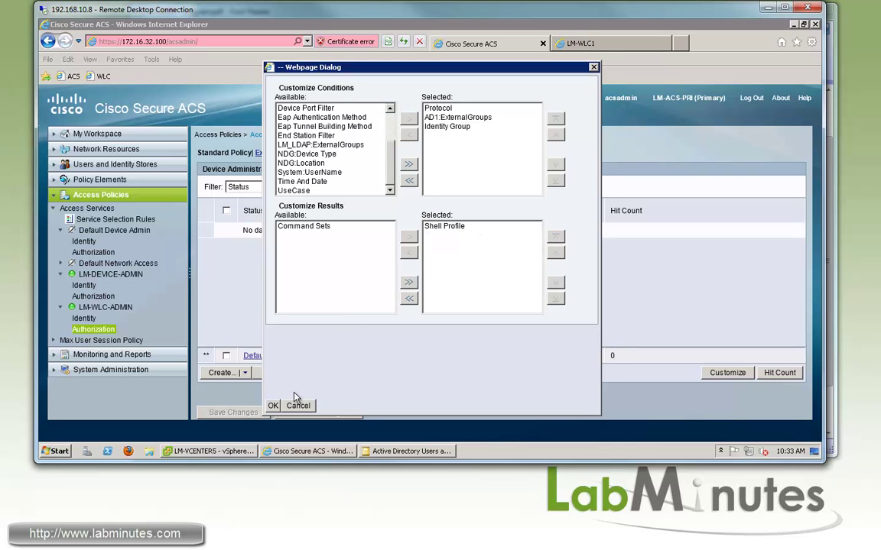
pyautogui.click(273, 405)
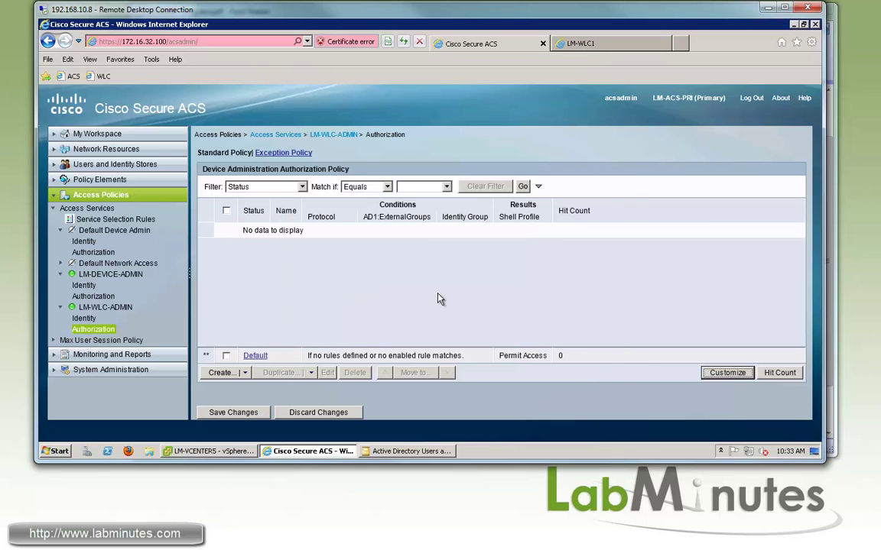
# Create Rule-1: protocol Tacacs, AD group Network Admin, shell profile WLC_ALL.
pyautogui.click(221, 373)
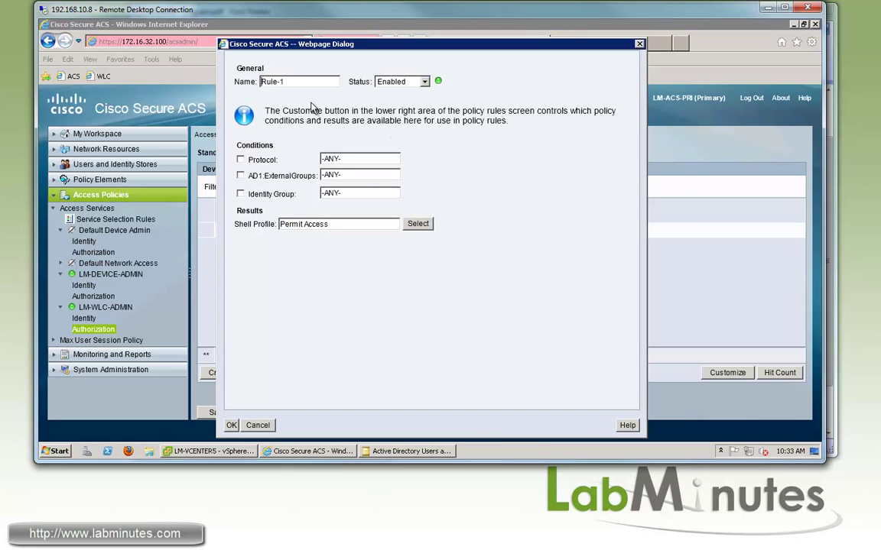
pyautogui.click(240, 160)
pyautogui.click(208, 140)
pyautogui.click(204, 391)
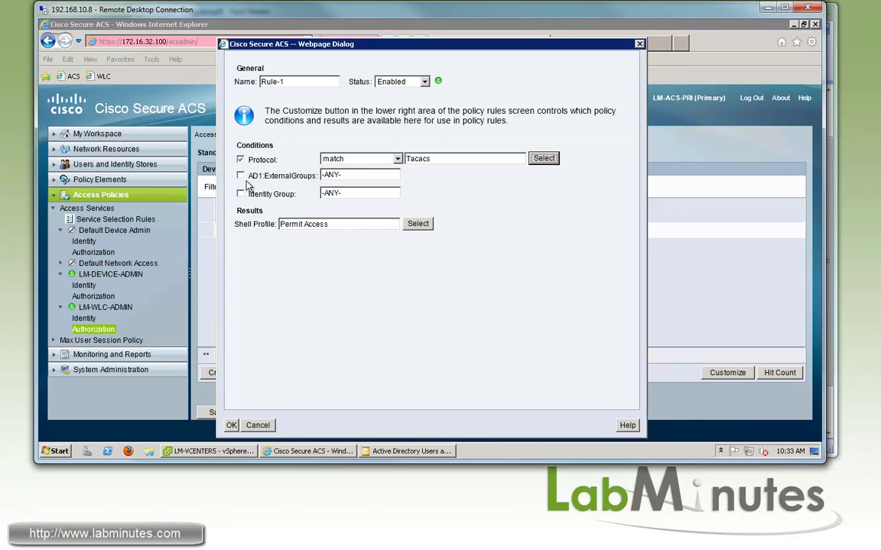
pyautogui.click(240, 175)
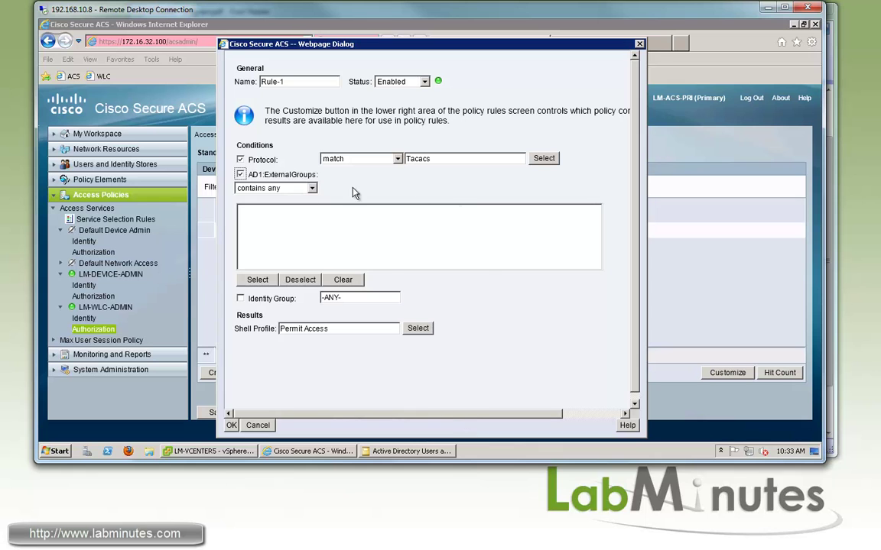
pyautogui.click(259, 281)
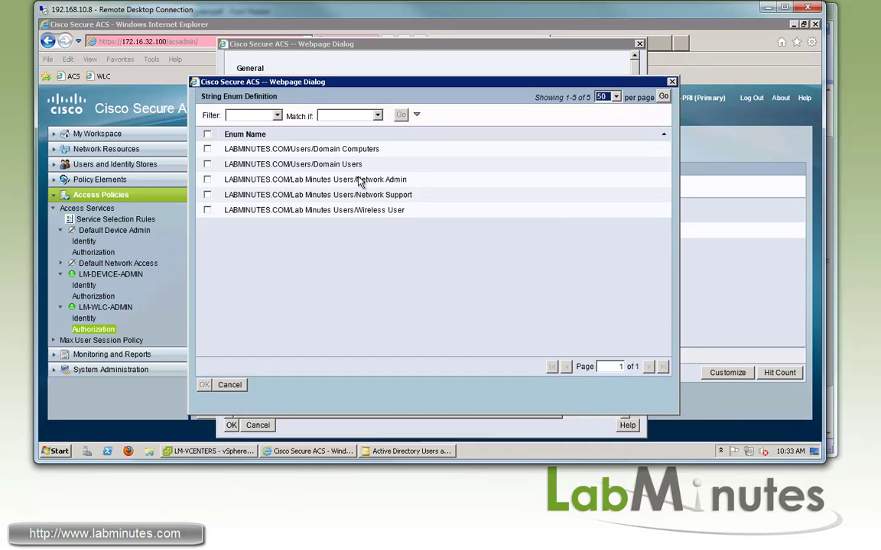
pyautogui.click(208, 179)
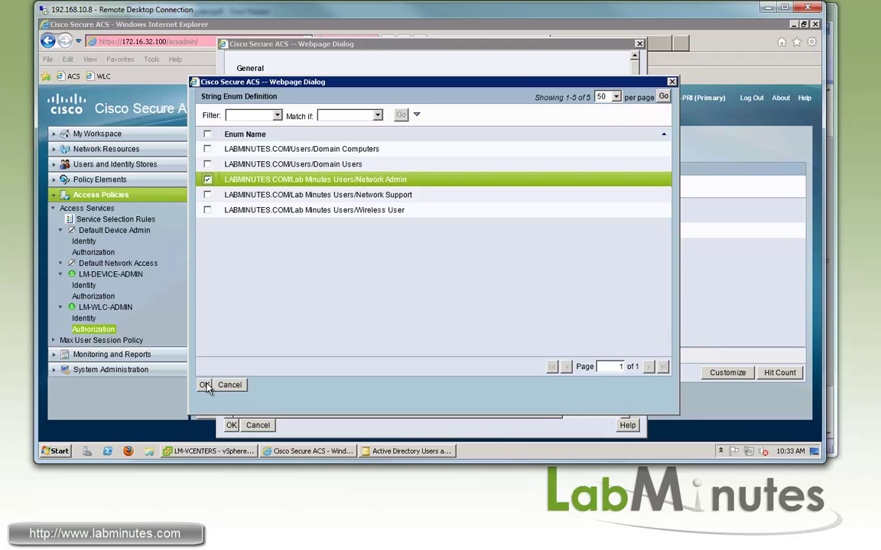
pyautogui.press('Return')
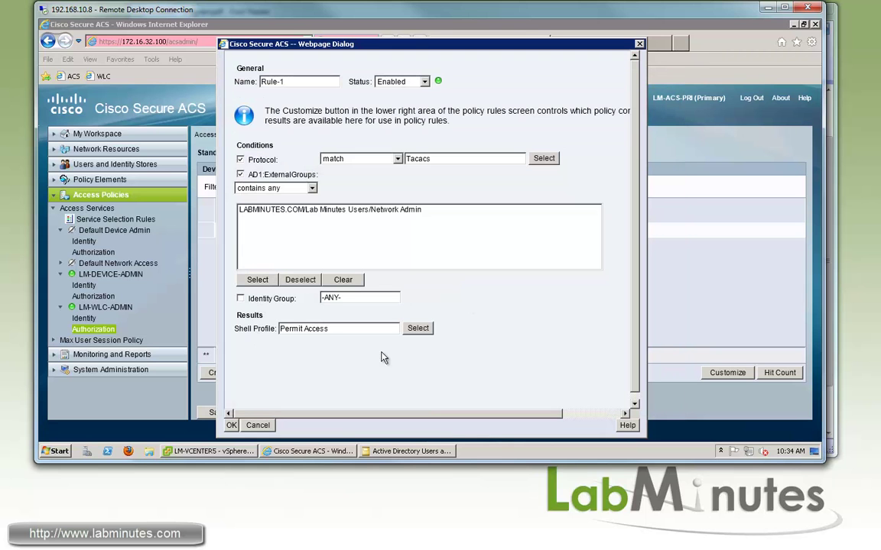
pyautogui.click(418, 329)
pyautogui.click(207, 207)
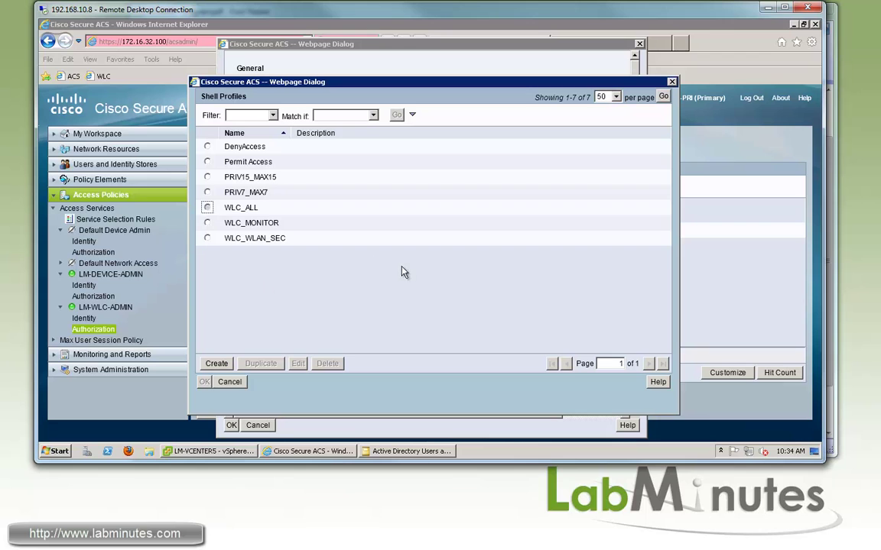
pyautogui.click(205, 382)
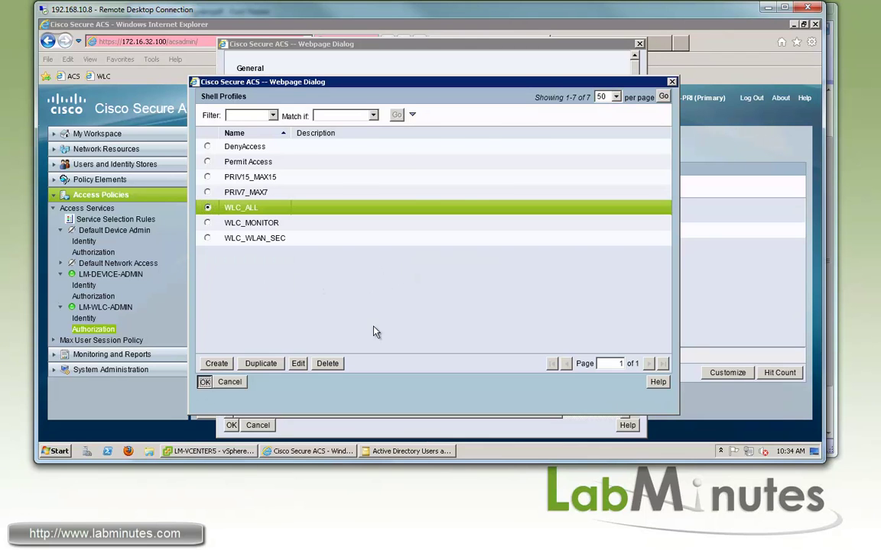
# Add Rule-1, then create Rule-2: Tacacs, AD group Network Support, shell profile WLC_MONITOR.
pyautogui.click(231, 425)
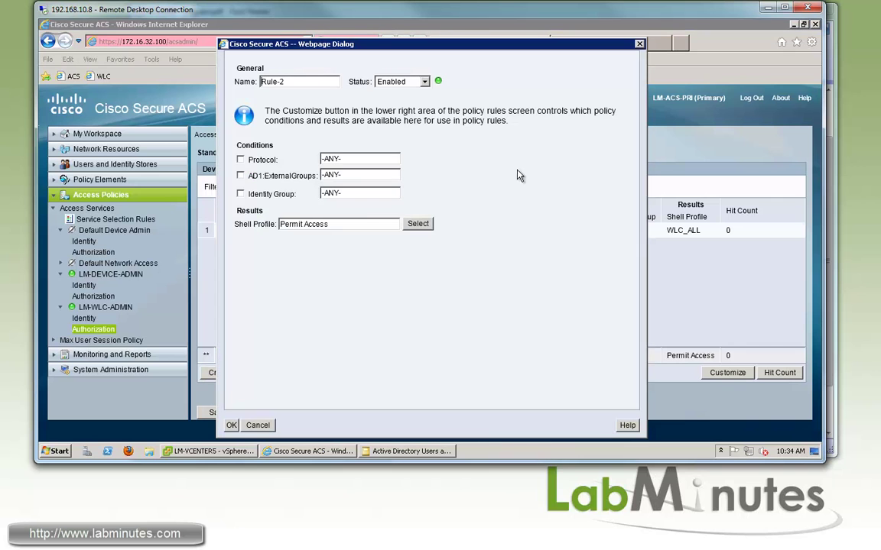
pyautogui.click(240, 159)
pyautogui.click(543, 158)
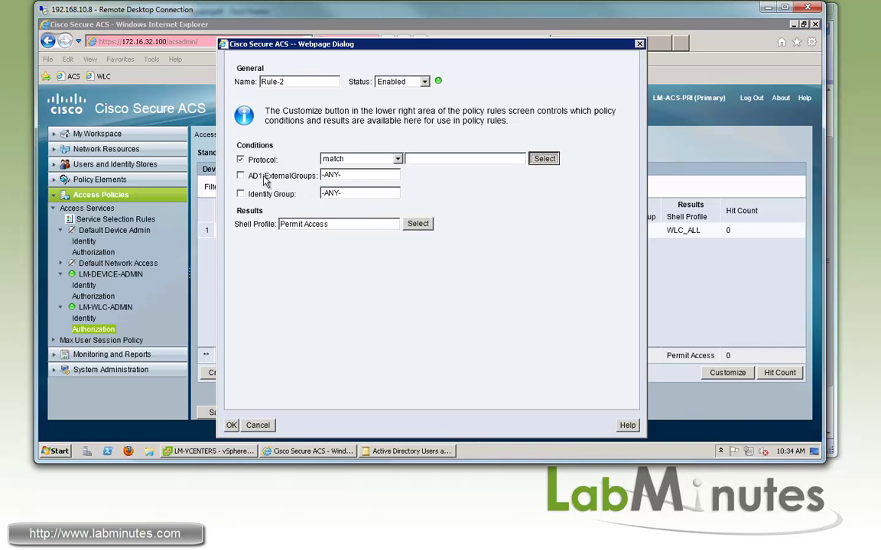
pyautogui.click(207, 139)
pyautogui.click(204, 394)
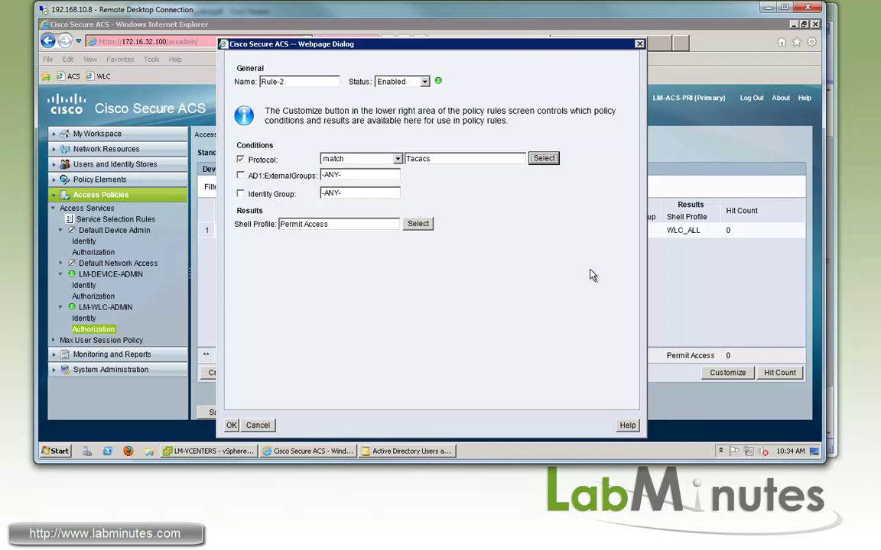
pyautogui.click(543, 173)
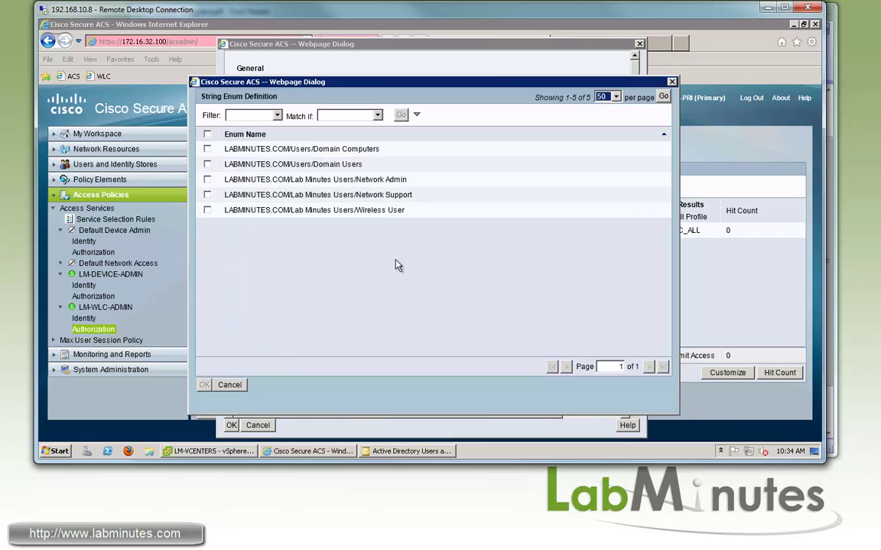
pyautogui.click(208, 195)
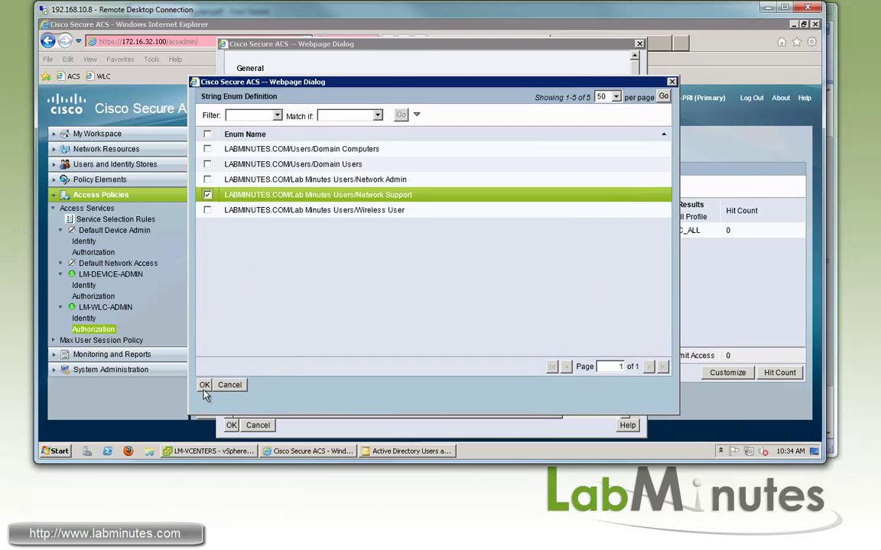
pyautogui.click(204, 385)
pyautogui.click(419, 383)
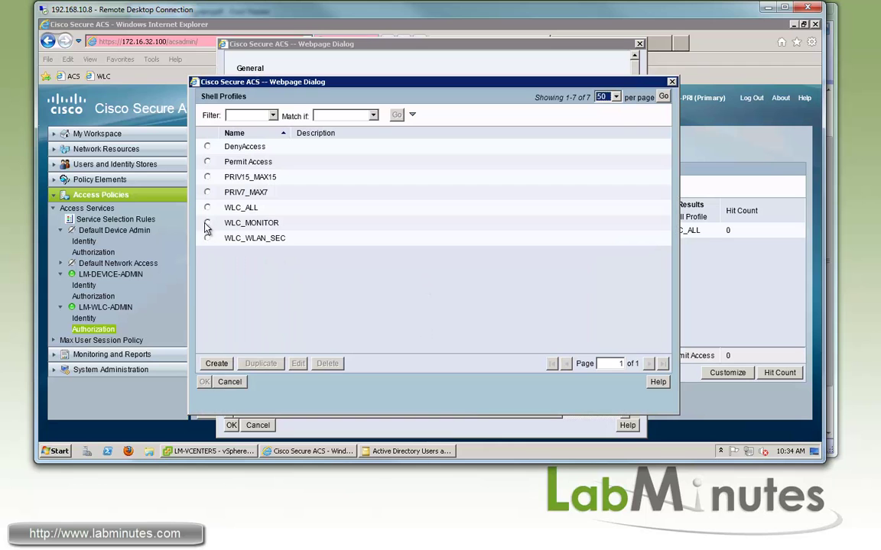
pyautogui.click(207, 222)
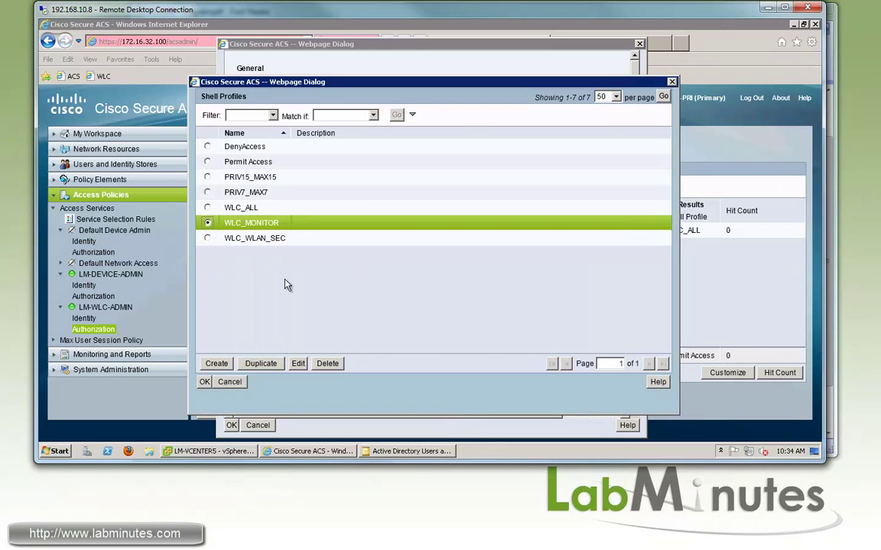
pyautogui.click(204, 381)
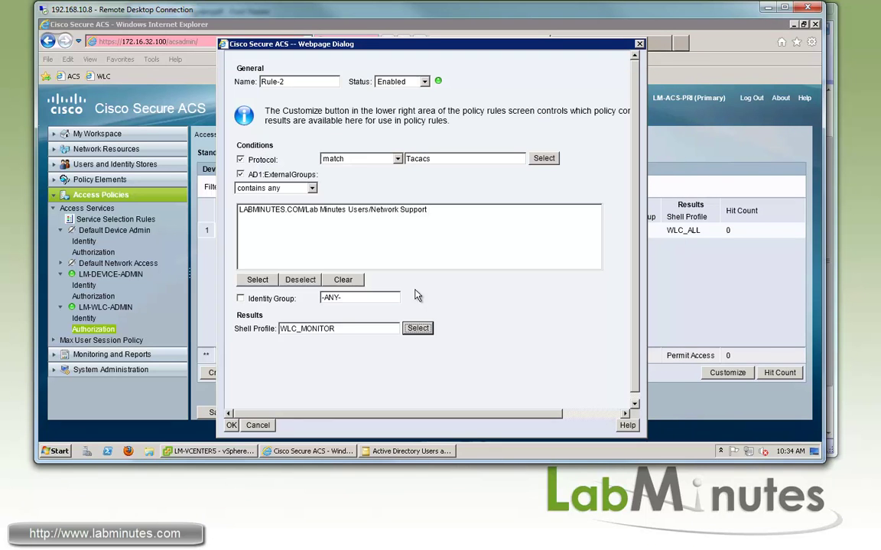
pyautogui.click(231, 425)
# Create Rule-3: Tacacs, identity group Local Admin, shell profile WLC_WLAN_SEC.
pyautogui.click(218, 372)
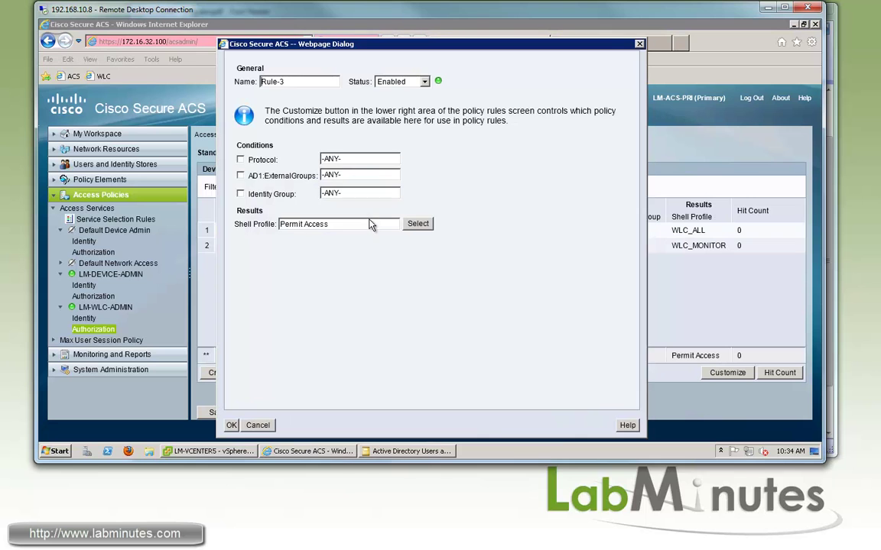
pyautogui.click(240, 159)
pyautogui.click(490, 153)
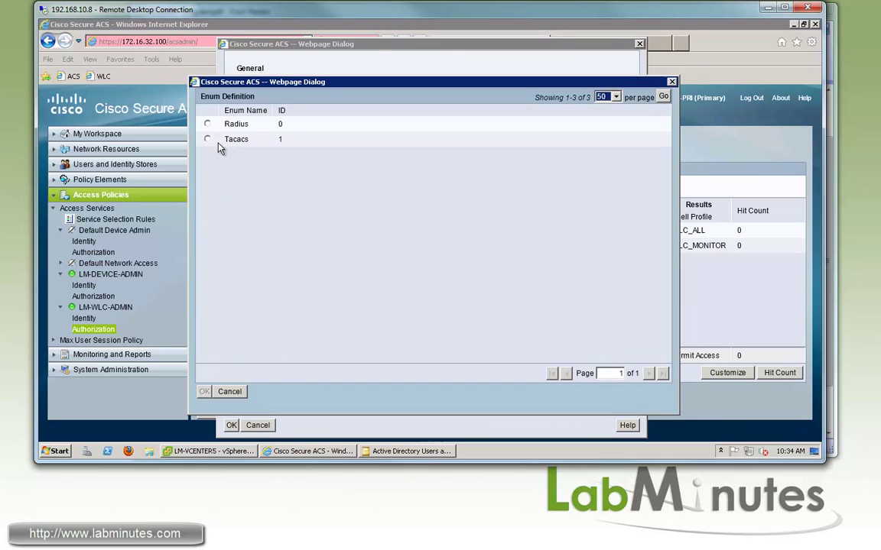
pyautogui.doubleClick(218, 143)
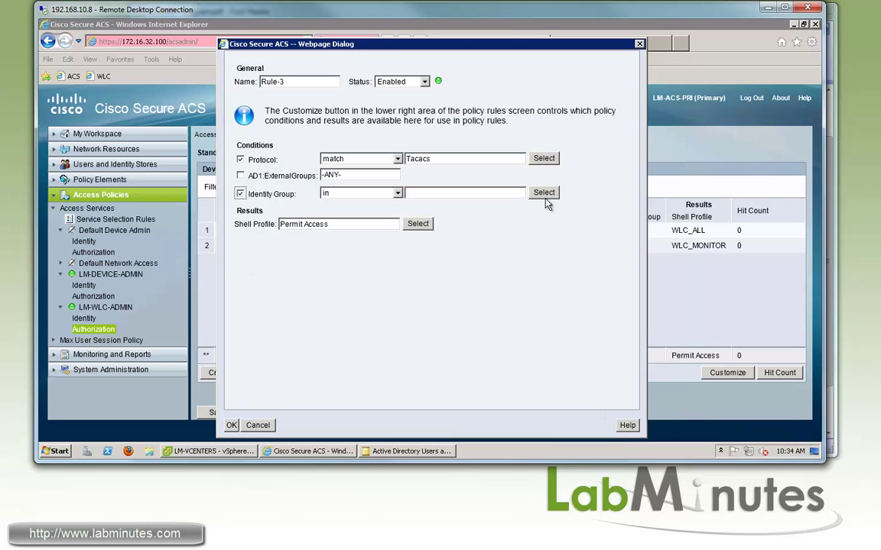
pyautogui.click(223, 153)
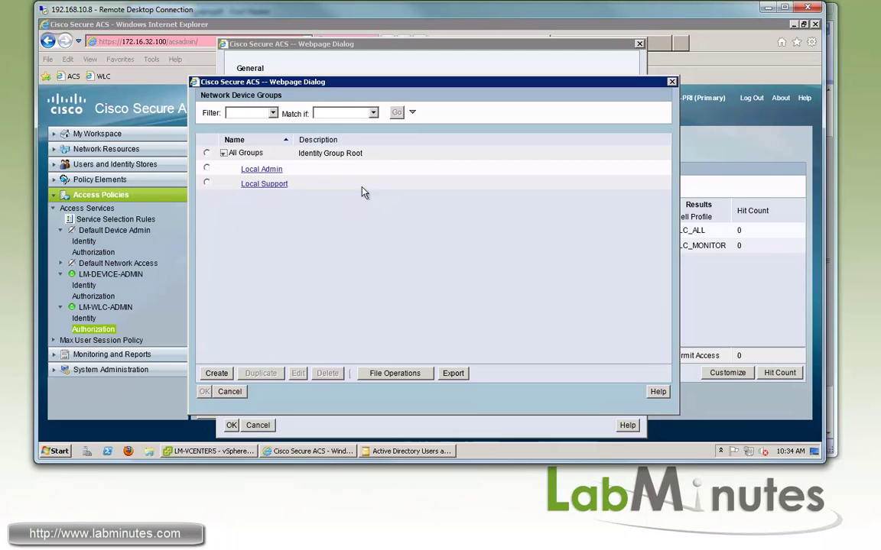
pyautogui.click(206, 169)
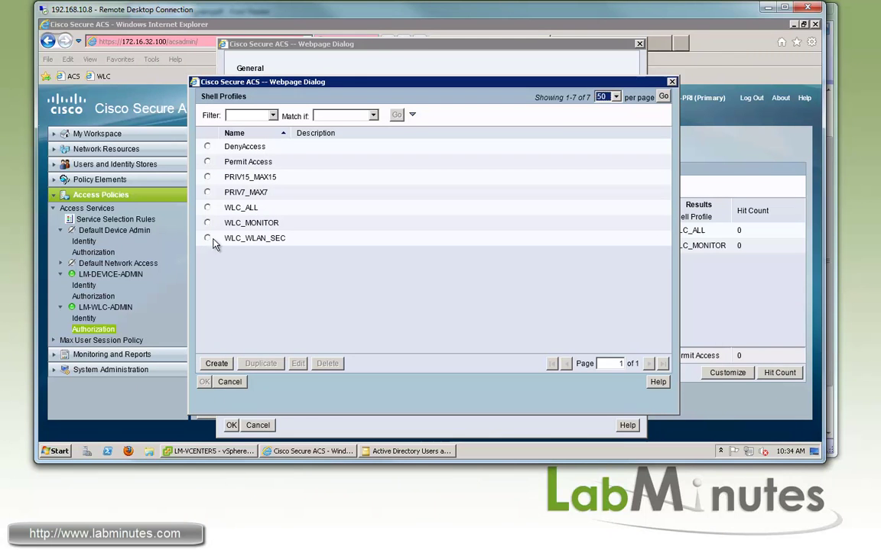
pyautogui.press('space')
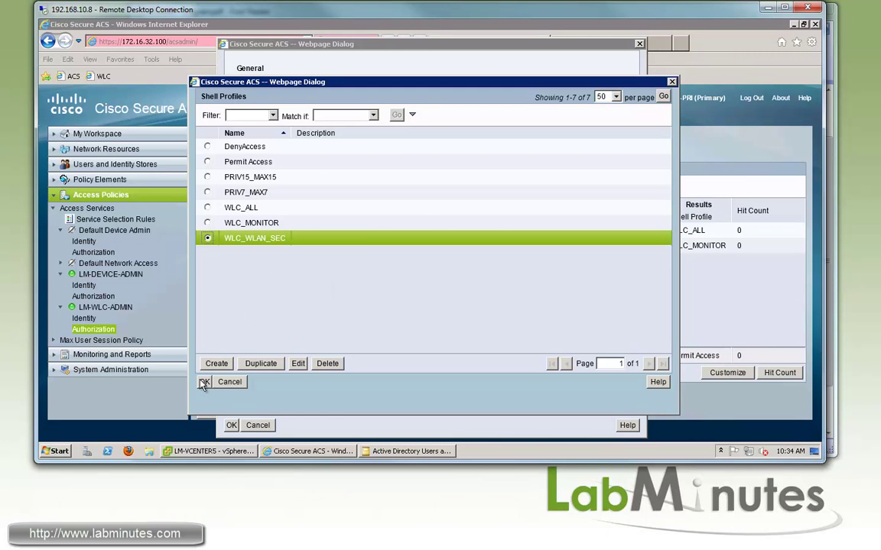
pyautogui.press('Return')
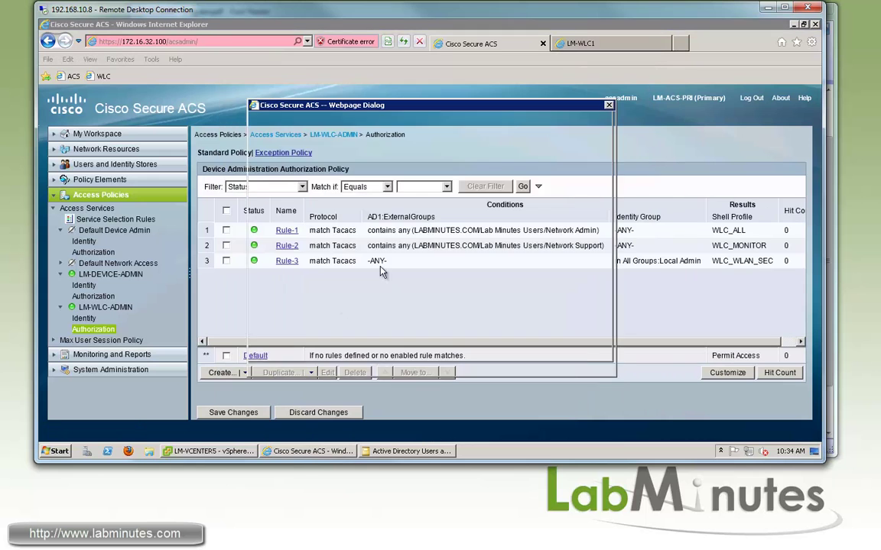
# Set the Default rule's shell profile to DenyAccess and save the authorization policy.
pyautogui.click(335, 156)
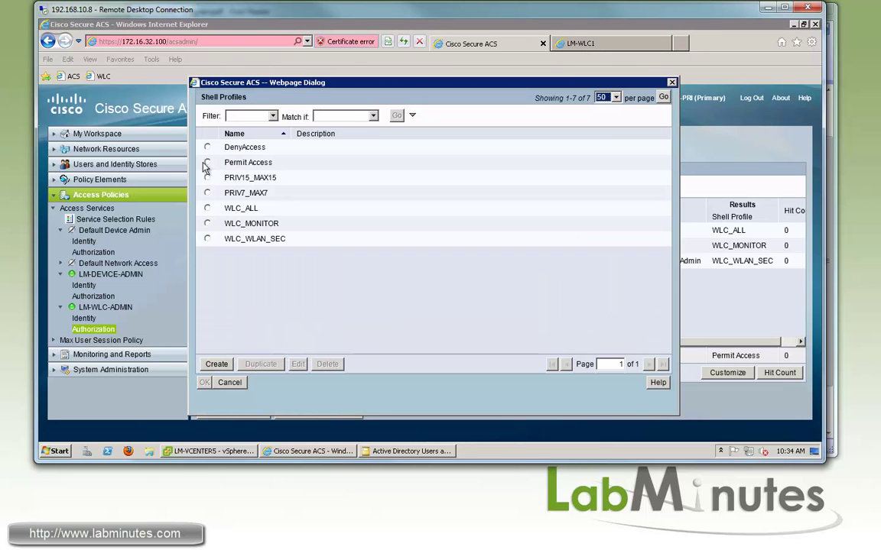
pyautogui.click(207, 146)
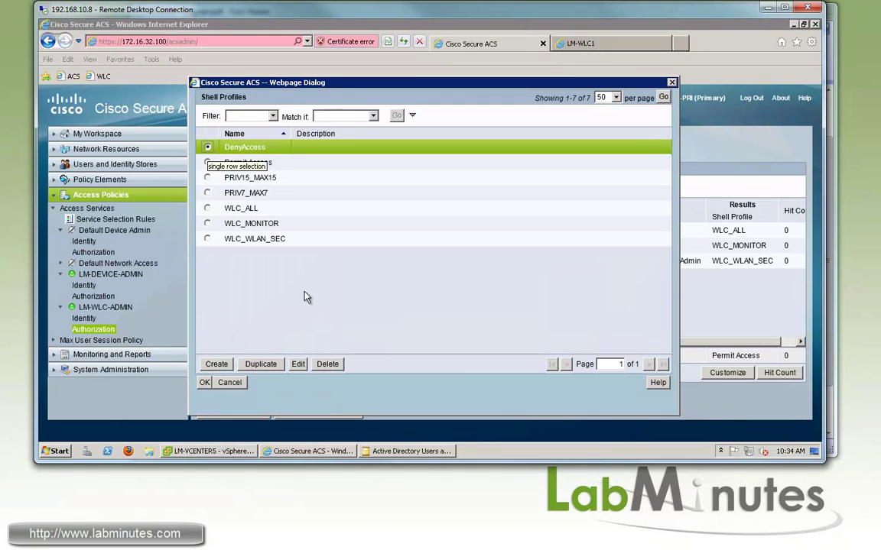
pyautogui.click(204, 383)
pyautogui.click(262, 365)
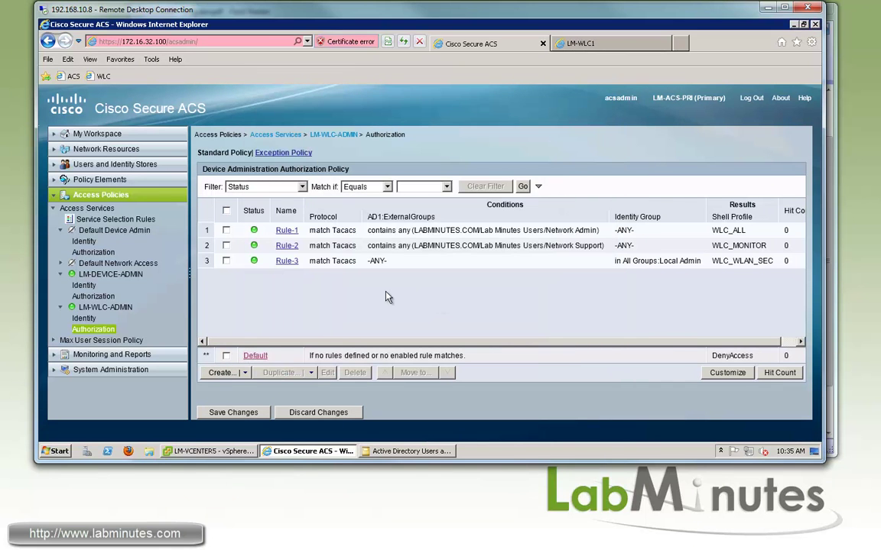
pyautogui.click(233, 412)
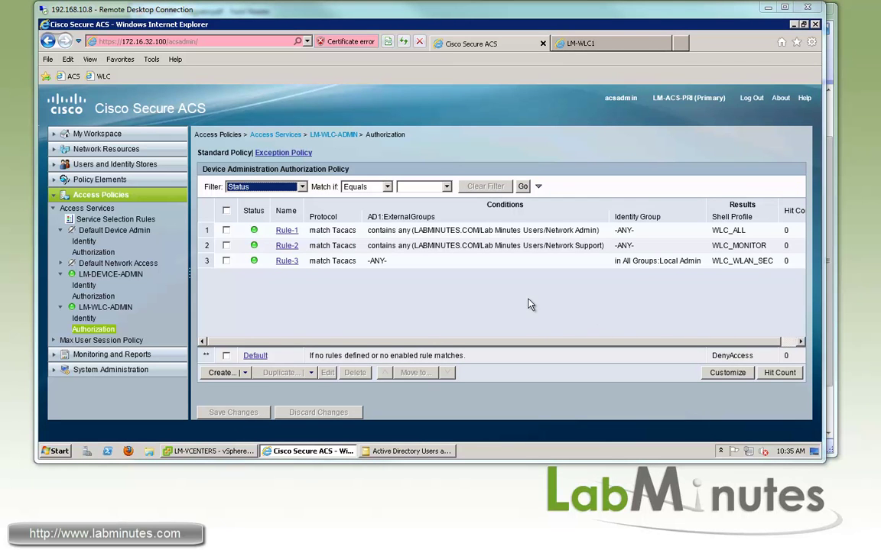
# On the WLC, add 172.16.32.100 with the shared secret as a TACACS+ authentication server.
pyautogui.click(602, 41)
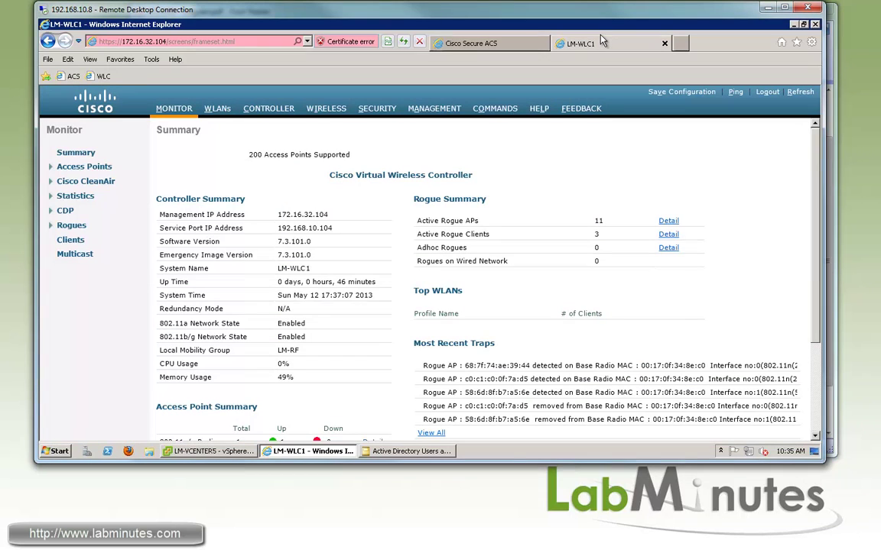
pyautogui.click(377, 107)
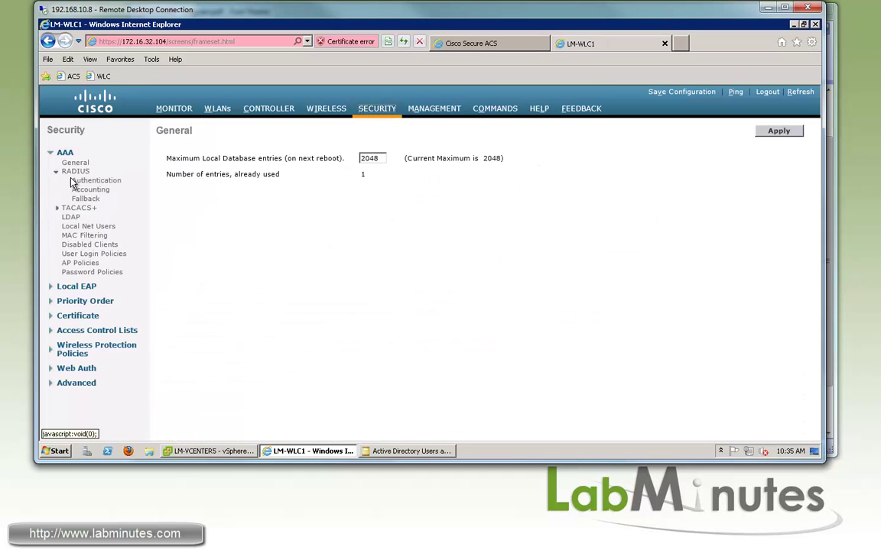
pyautogui.click(57, 208)
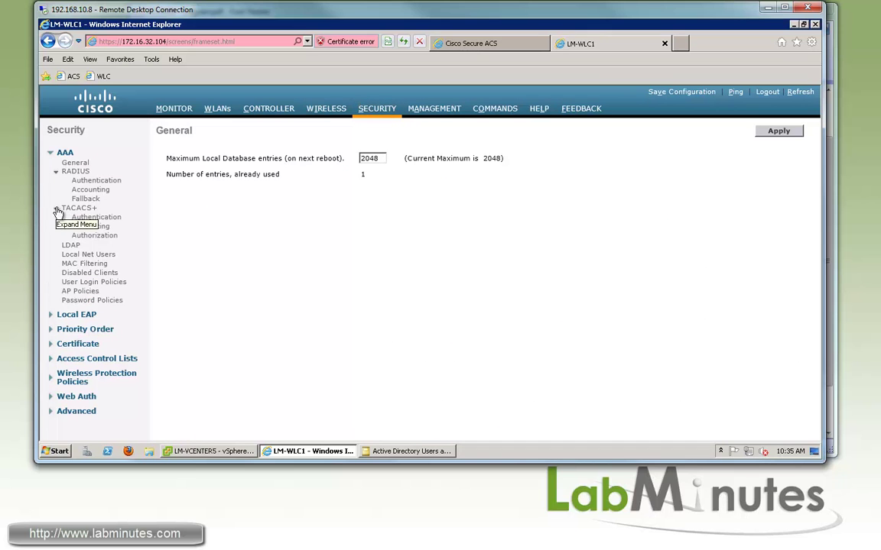
pyautogui.click(111, 222)
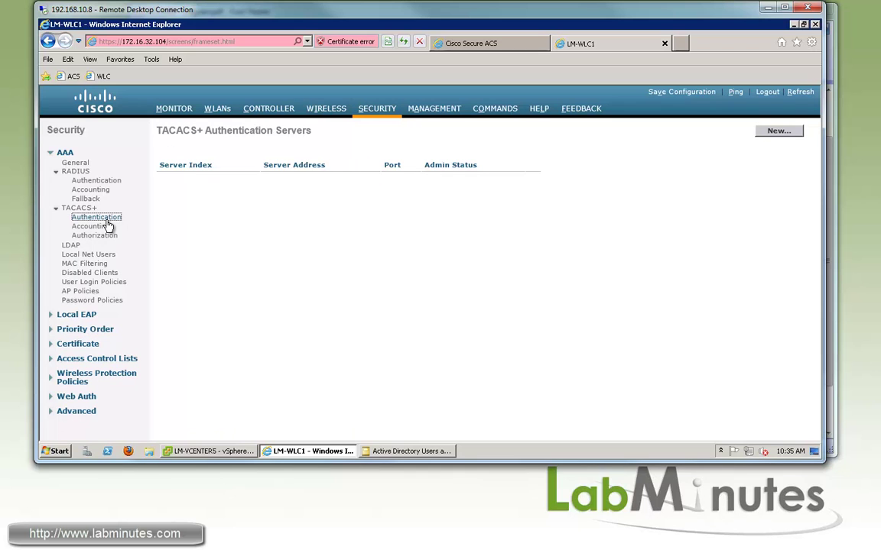
pyautogui.click(779, 133)
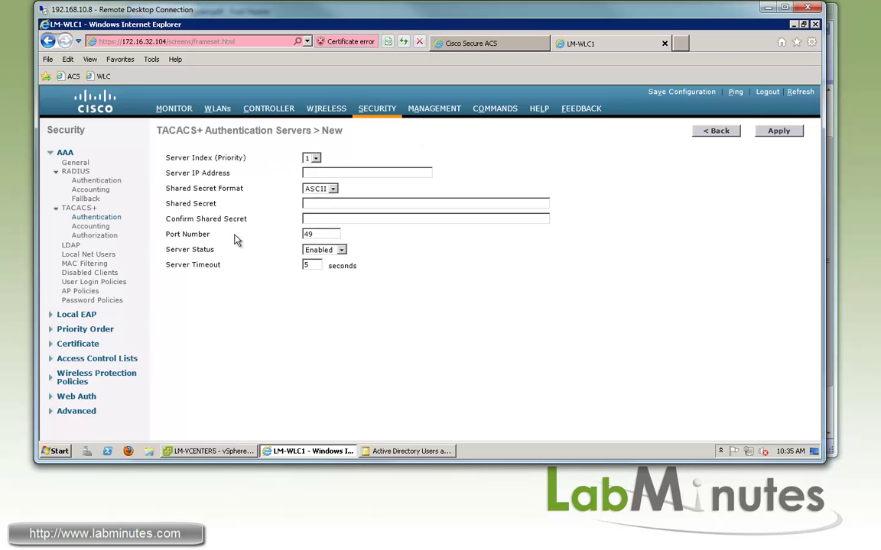
pyautogui.click(341, 170)
pyautogui.write('172.16.32.100')
pyautogui.click(354, 204)
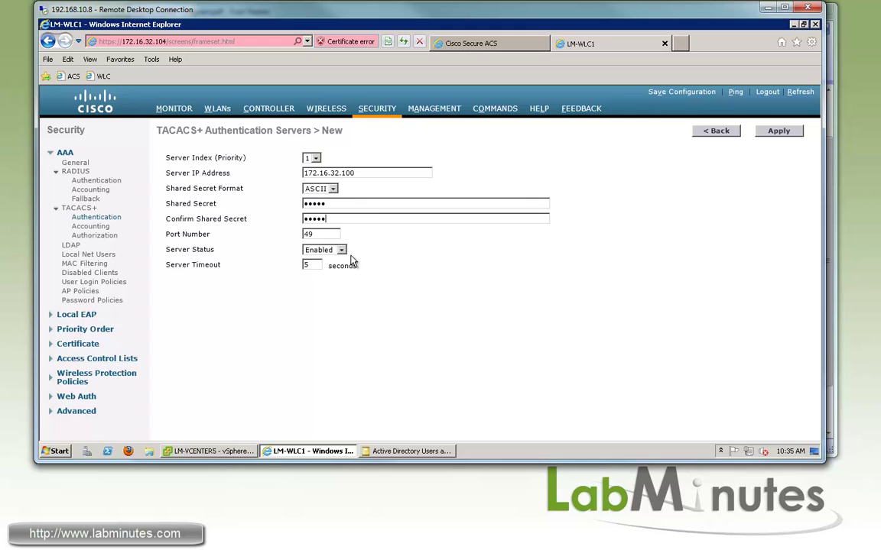
pyautogui.click(779, 132)
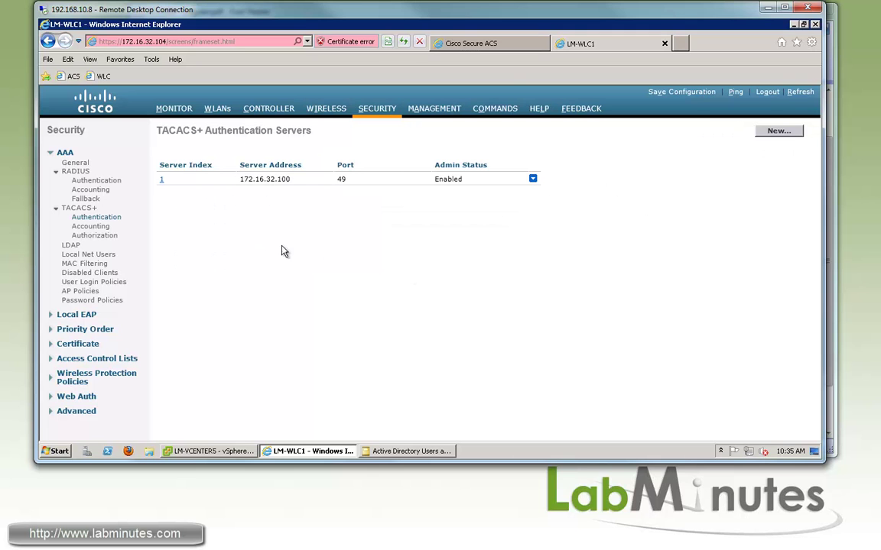
# Add 172.16.32.100 with the shared secret as a TACACS+ accounting server.
pyautogui.click(90, 226)
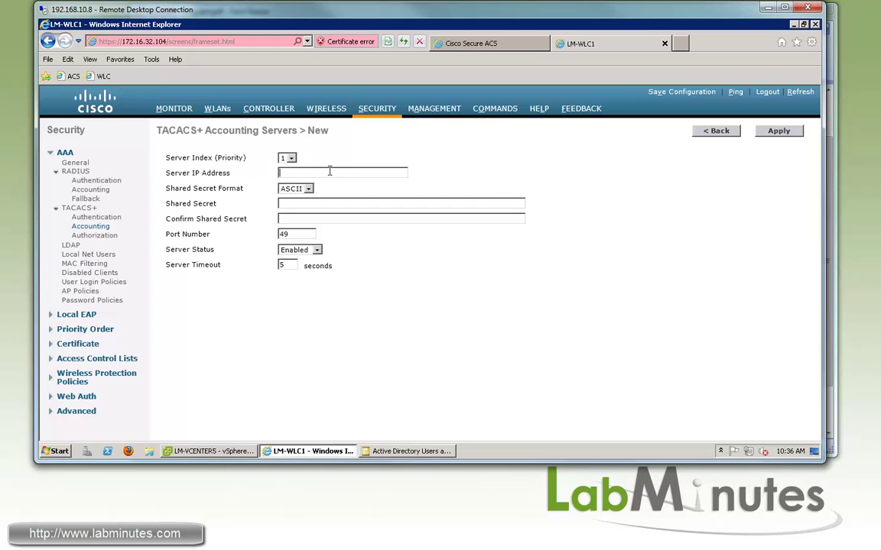
pyautogui.write('172.16.32.100')
pyautogui.click(331, 203)
pyautogui.press('Tab')
pyautogui.click(774, 131)
# Add 172.16.32.100 as a TACACS+ authorization server.
pyautogui.click(94, 236)
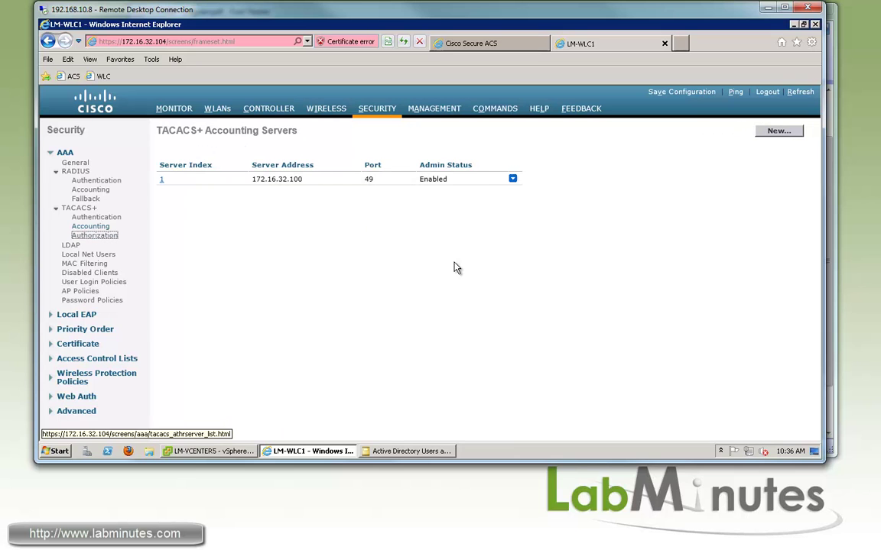
pyautogui.click(774, 130)
pyautogui.click(347, 205)
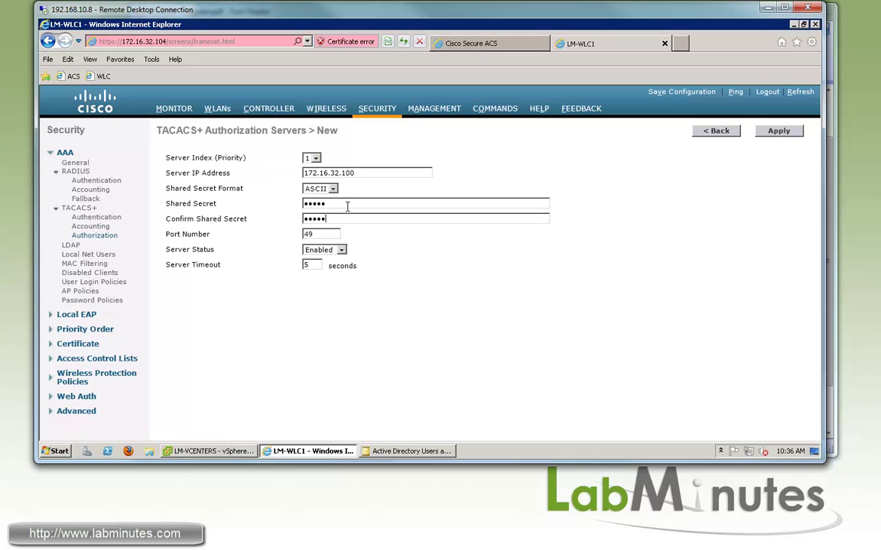
pyautogui.click(778, 133)
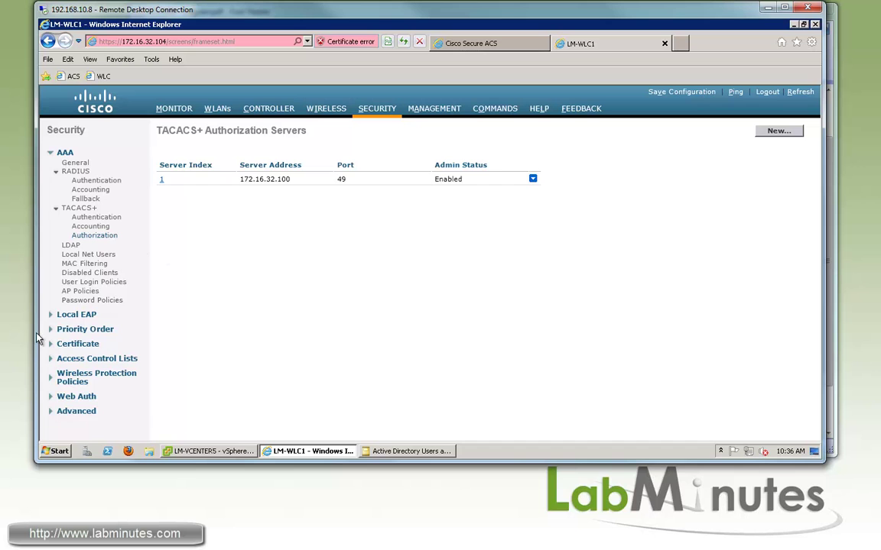
pyautogui.click(92, 330)
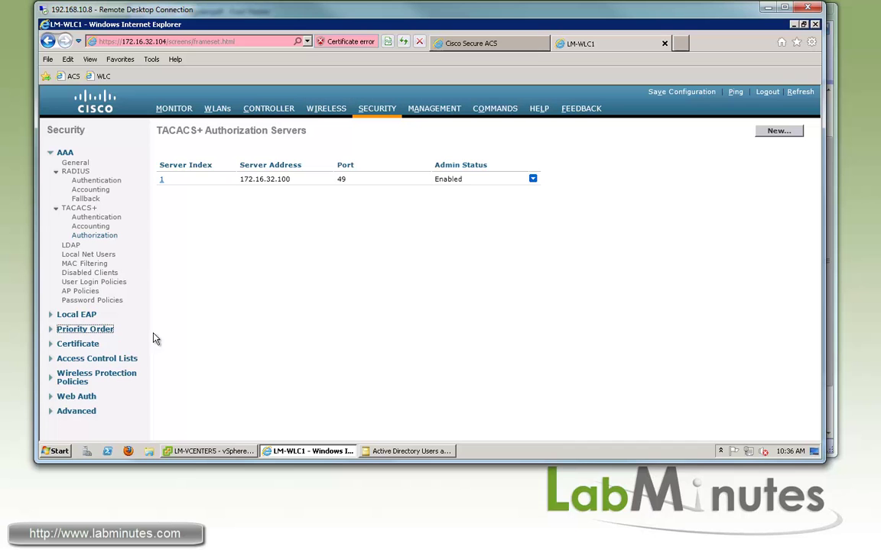
pyautogui.click(93, 340)
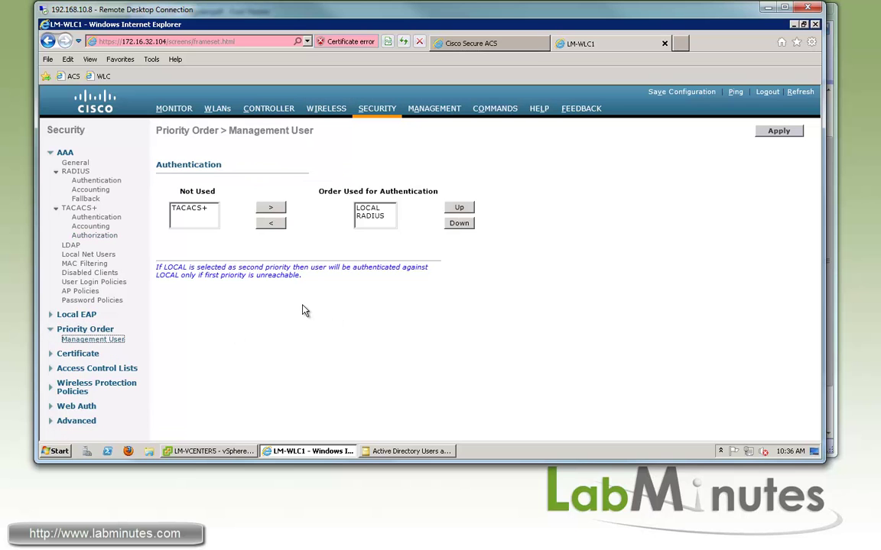
pyautogui.click(375, 218)
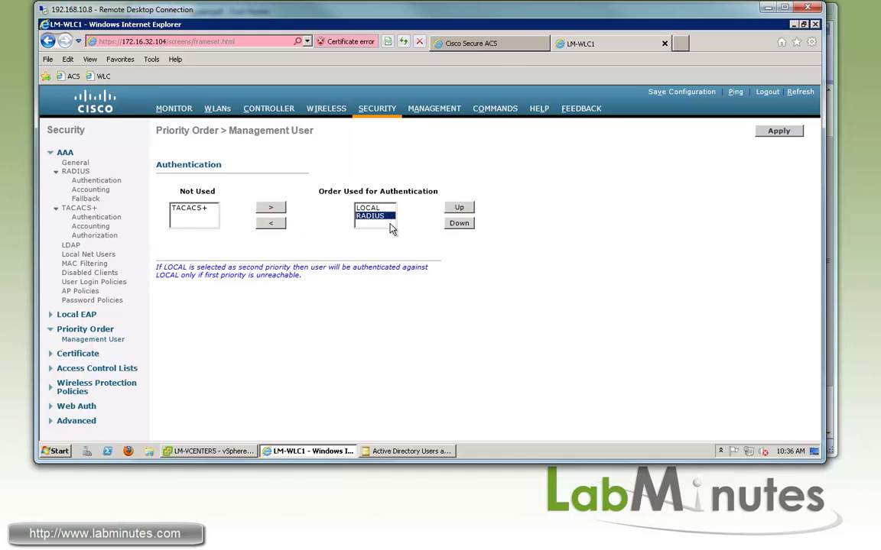
pyautogui.click(270, 222)
pyautogui.click(188, 208)
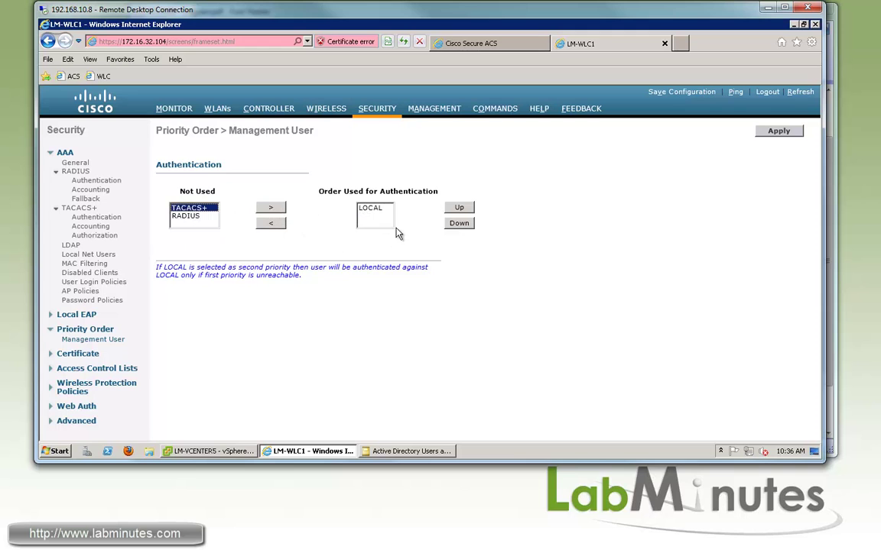
pyautogui.click(271, 207)
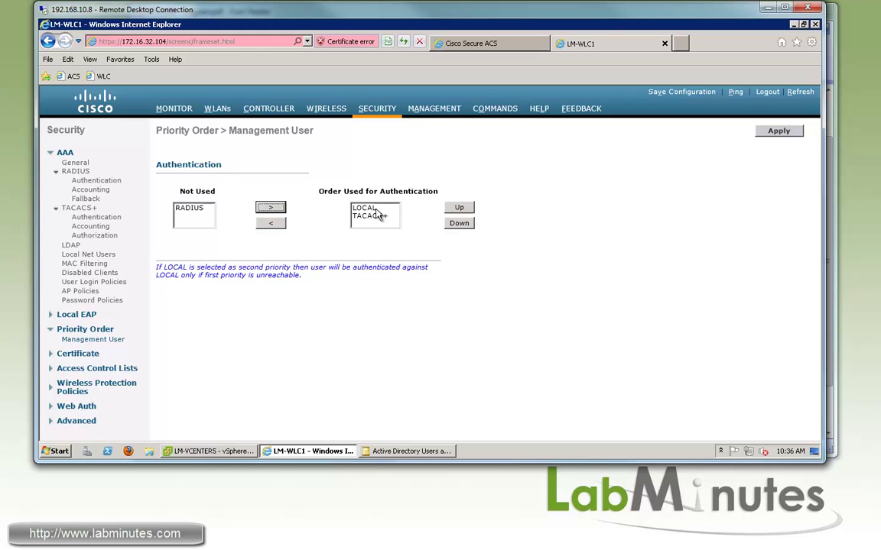
pyautogui.click(378, 218)
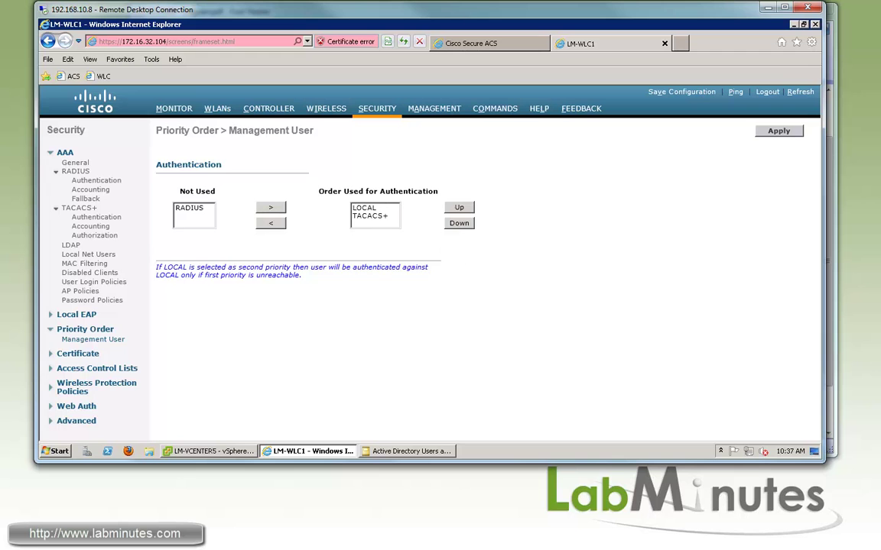
pyautogui.click(92, 300)
pyautogui.click(89, 342)
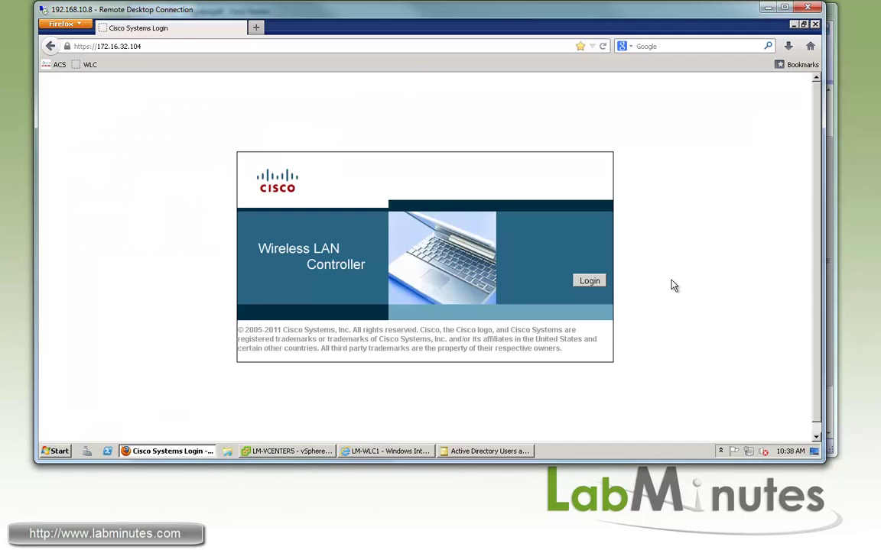
# Log in to the WLC as the Network Admin user from the diagram.
pyautogui.click(590, 282)
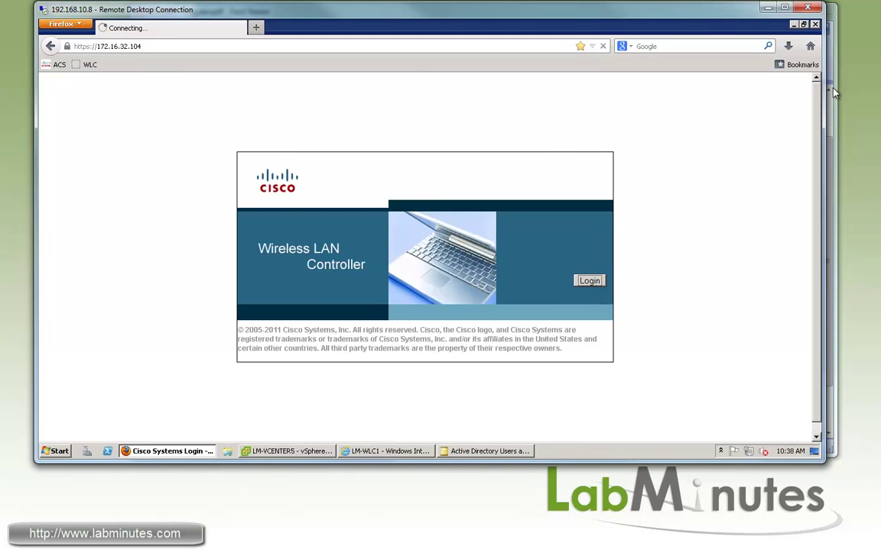
pyautogui.hotkey('alt', 'Tab')
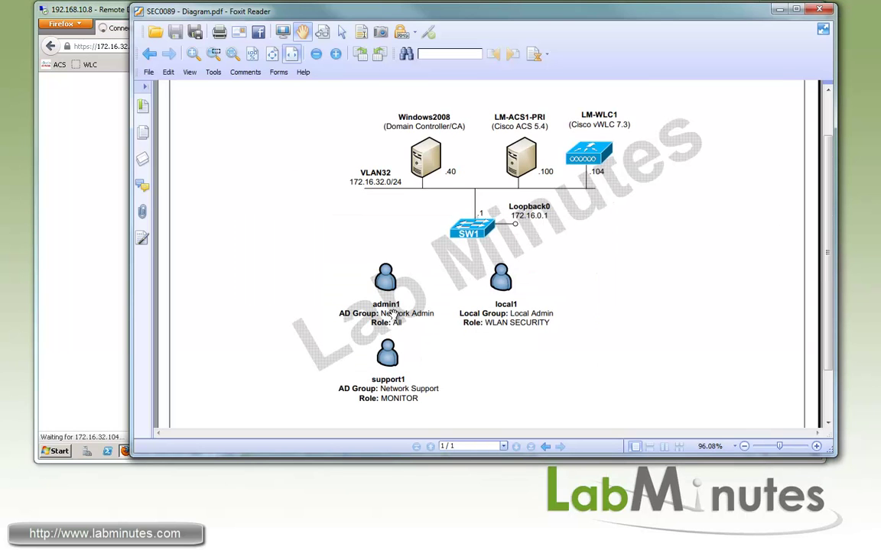
pyautogui.click(46, 237)
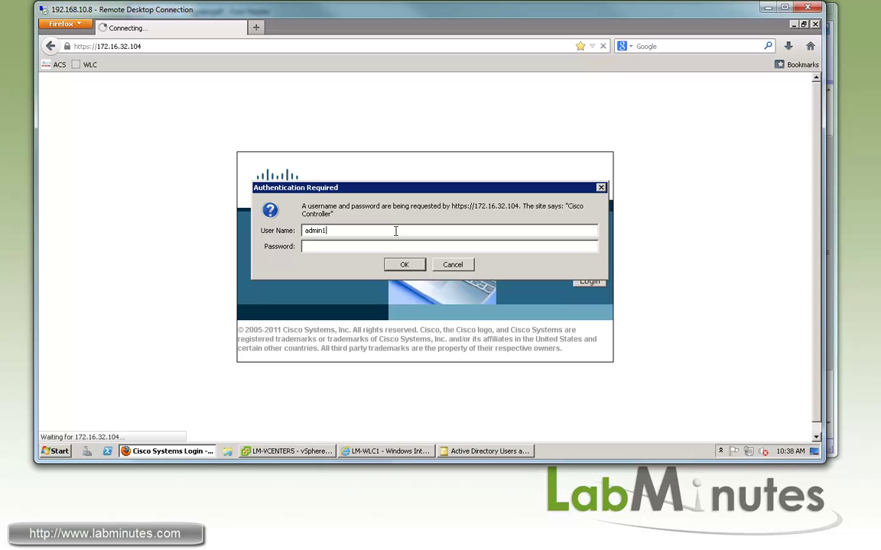
pyautogui.press('Return')
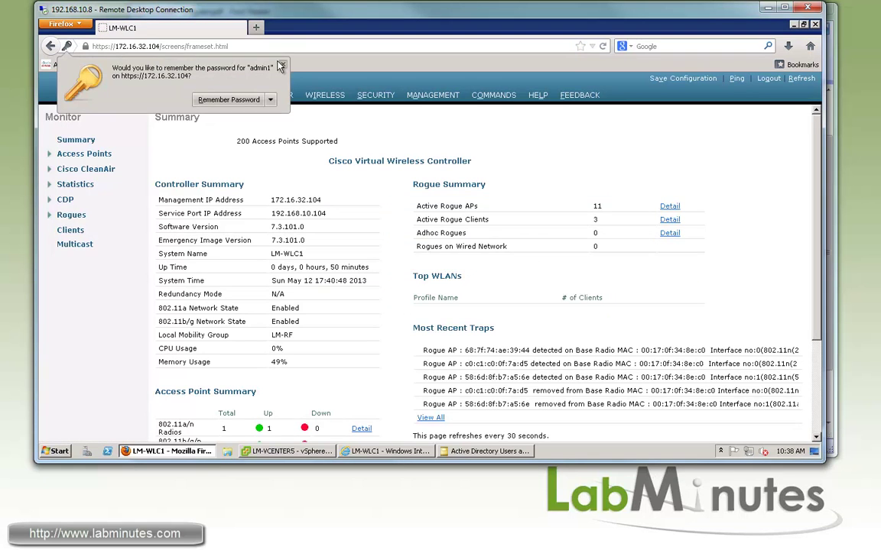
pyautogui.click(281, 68)
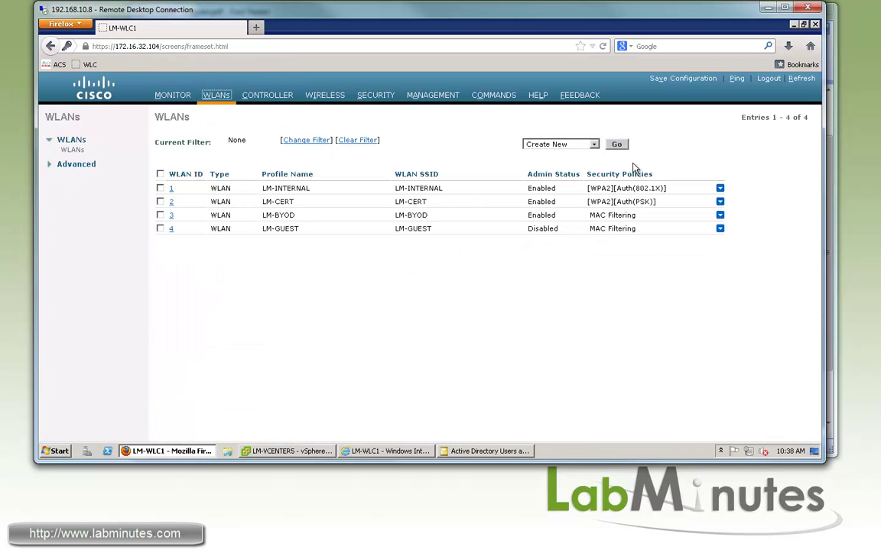
# Create a new WLAN with profile name and SSID 'test'.
pyautogui.click(594, 145)
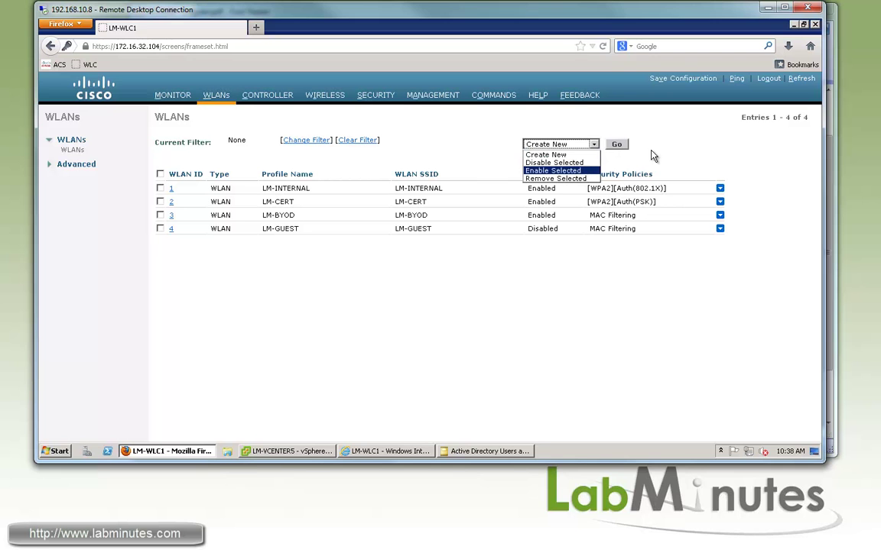
pyautogui.click(593, 143)
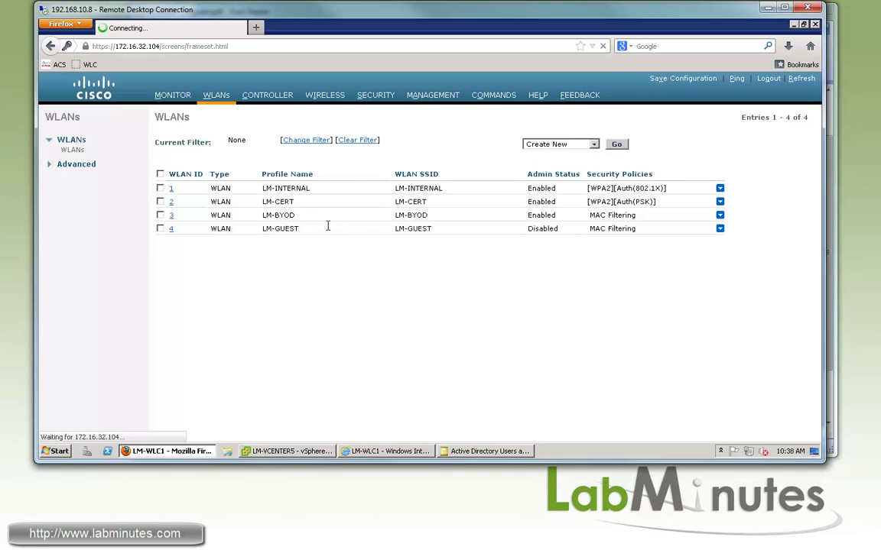
pyautogui.write('test')
pyautogui.click(371, 175)
pyautogui.write('test')
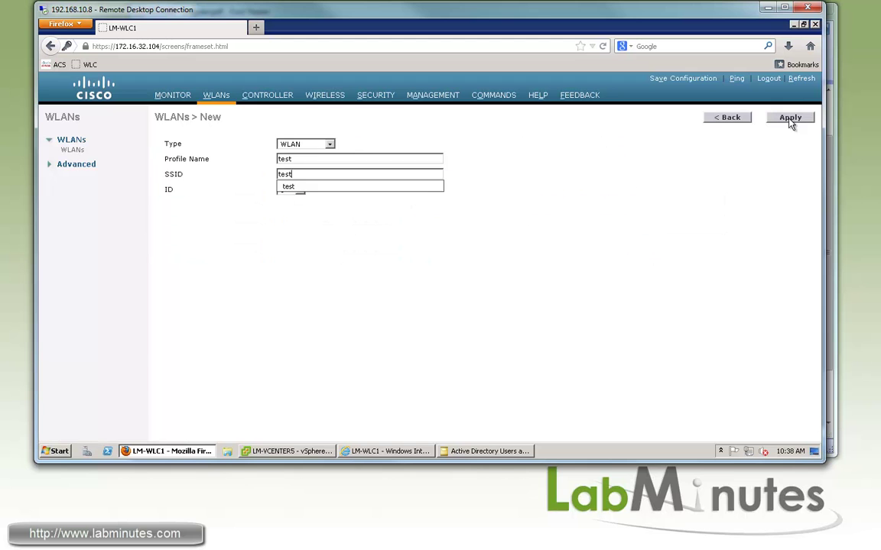
pyautogui.click(788, 119)
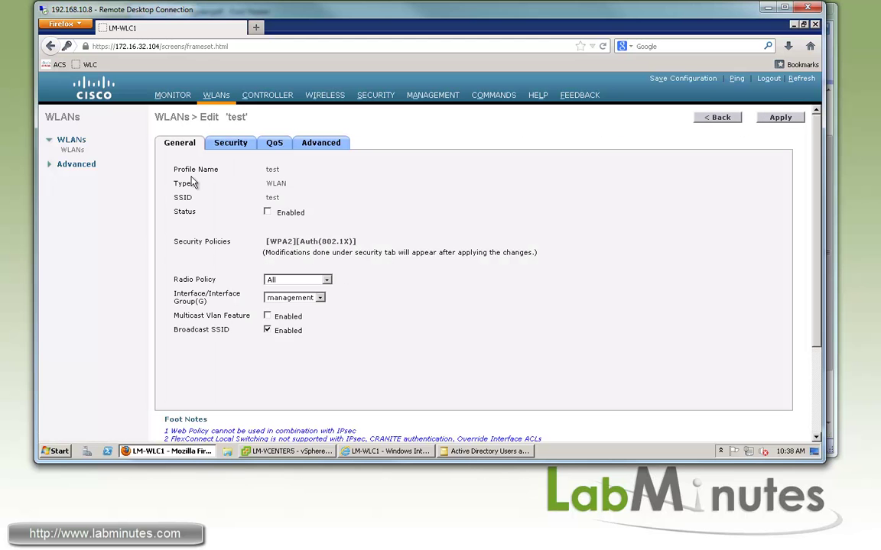
# Remove the test WLAN from the WLAN list.
pyautogui.click(73, 150)
pyautogui.click(160, 242)
pyautogui.click(616, 144)
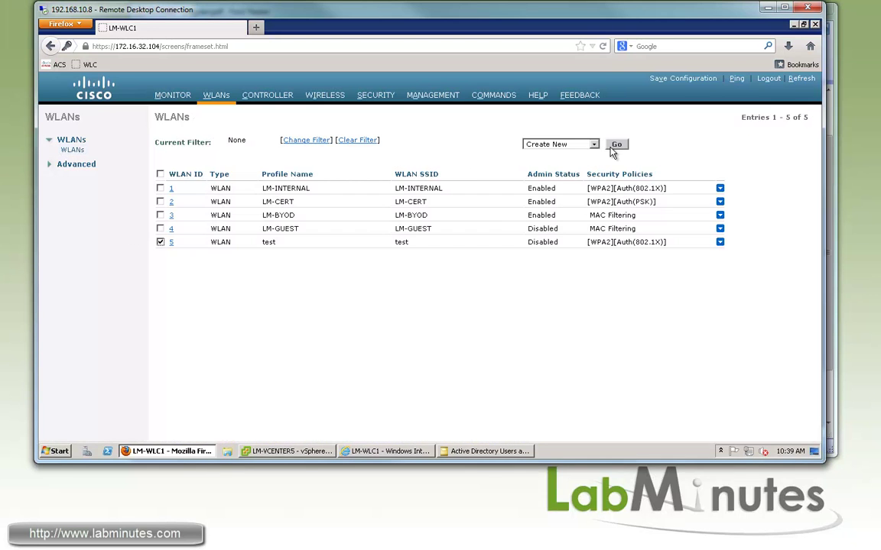
# Run the TACACS_Authentication report from the AAA Protocol reports in ACS Monitoring and Reports.
pyautogui.click(386, 451)
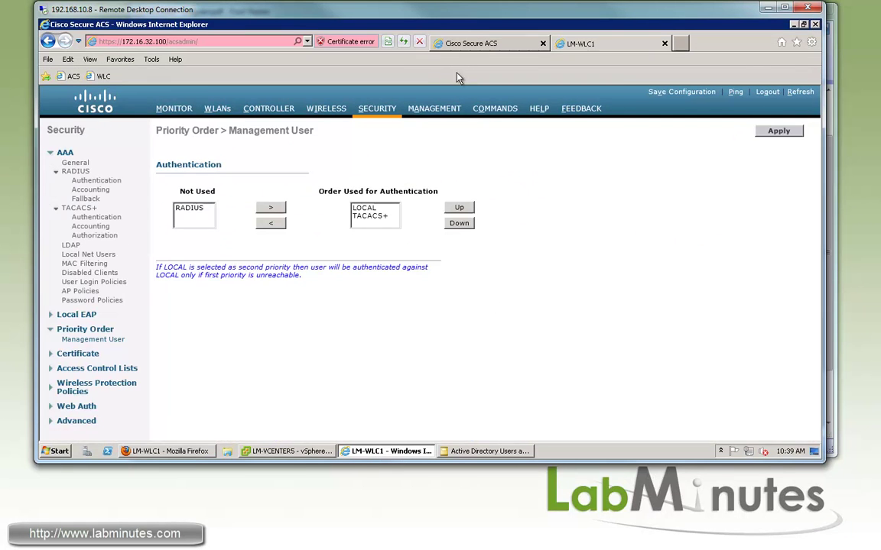
pyautogui.click(470, 43)
pyautogui.click(88, 356)
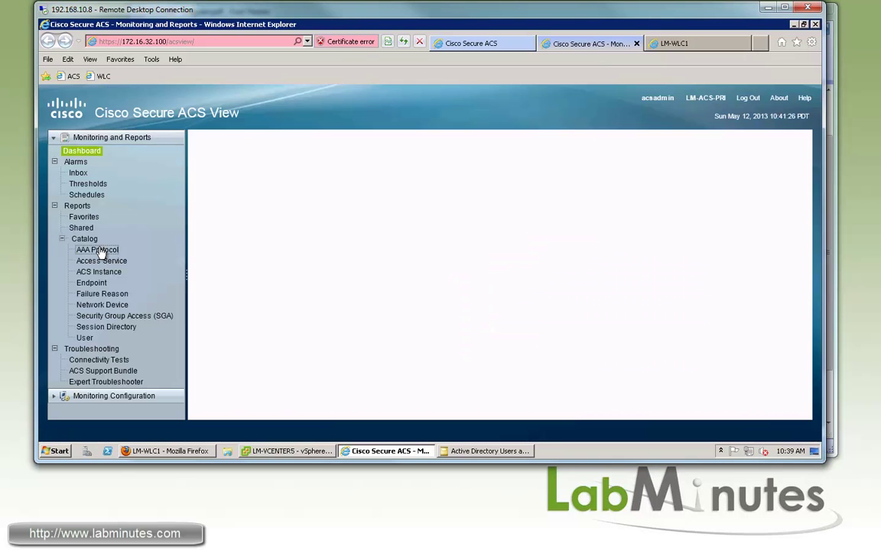
pyautogui.click(102, 251)
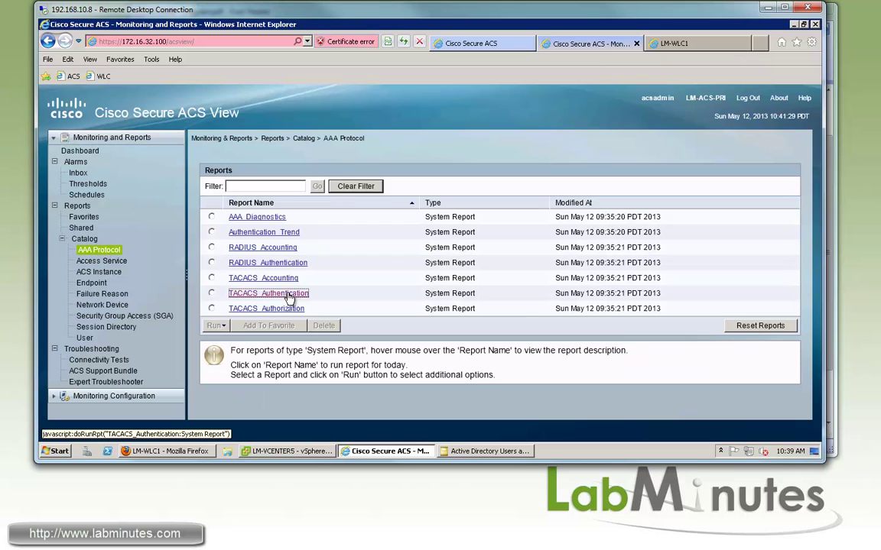
pyautogui.click(268, 294)
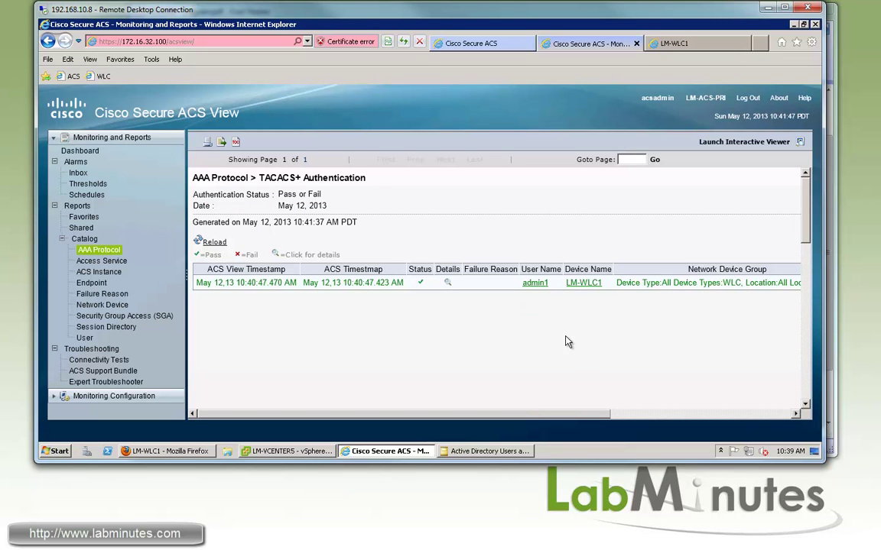
pyautogui.moveTo(551, 414); pyautogui.dragTo(92, 268)
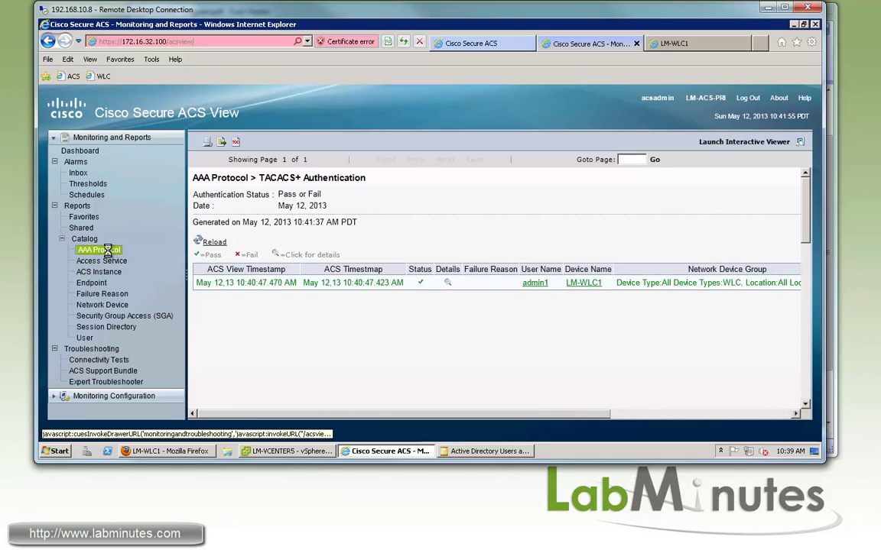
# Run TACACS_Authorization and open the admin record's details, highlighting the returned role1=ALL pair.
pyautogui.click(98, 250)
pyautogui.click(279, 308)
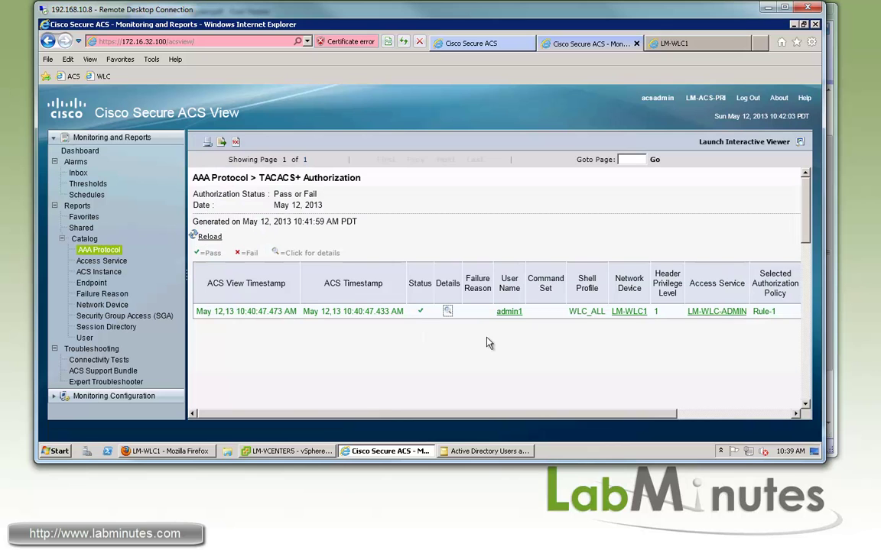
pyautogui.click(448, 311)
pyautogui.moveTo(625, 262); pyautogui.dragTo(558, 262)
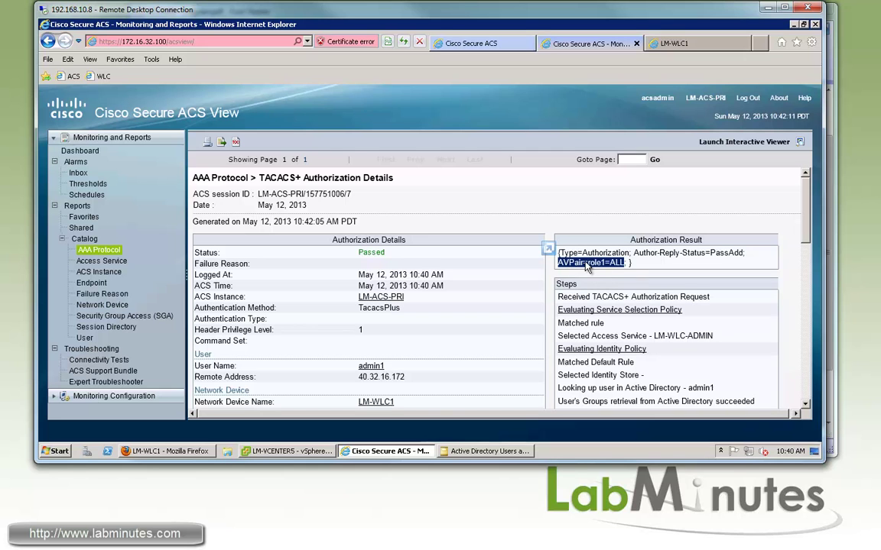
pyautogui.moveTo(603, 265); pyautogui.dragTo(543, 223)
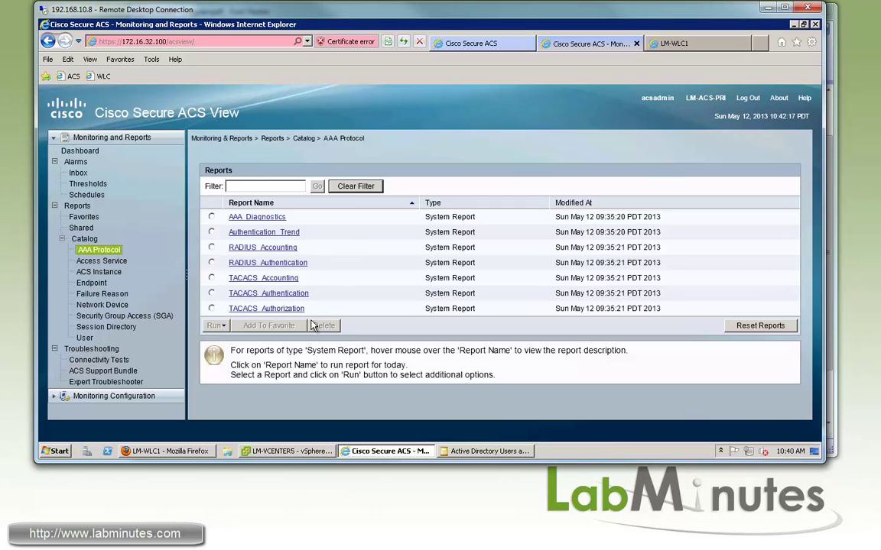
# Run the TACACS_Accounting report and highlight the logged 'wlan create 5 test test' and 'wlan delete' commands.
pyautogui.click(290, 279)
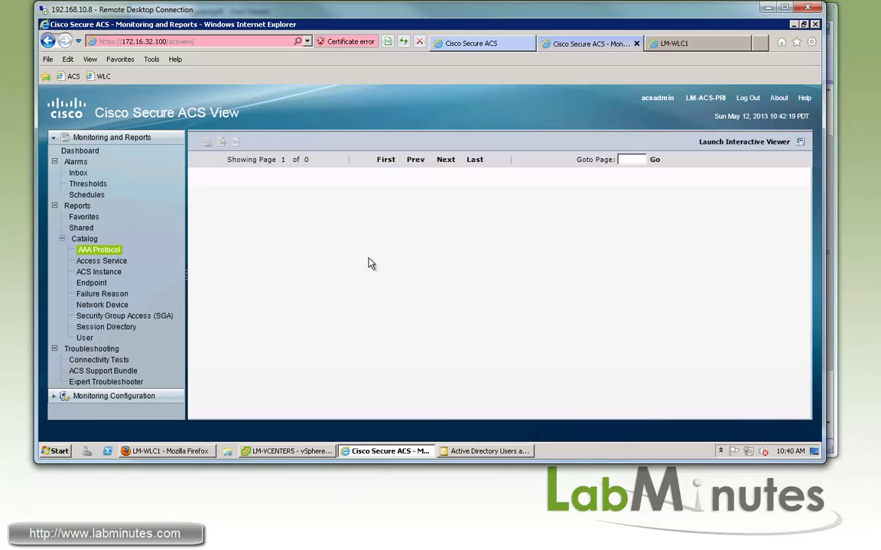
pyautogui.moveTo(439, 413); pyautogui.dragTo(568, 414)
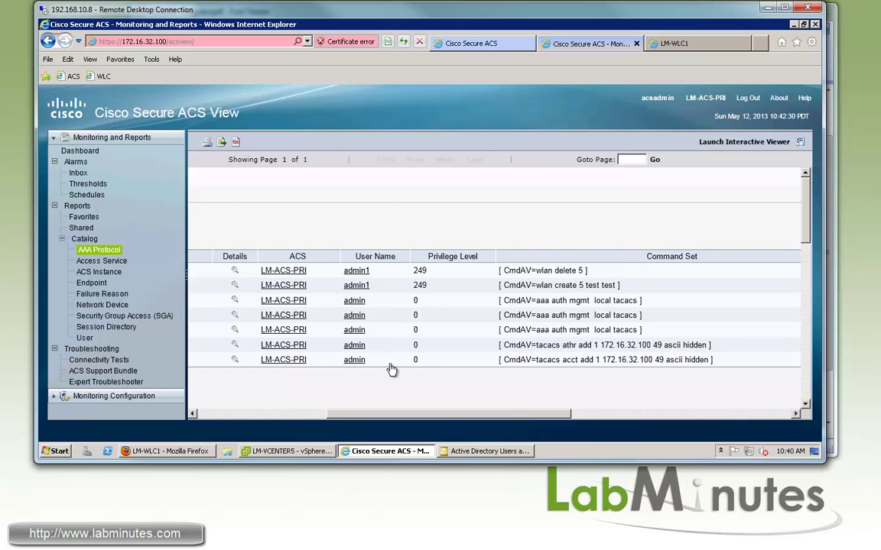
pyautogui.moveTo(682, 360); pyautogui.dragTo(634, 327)
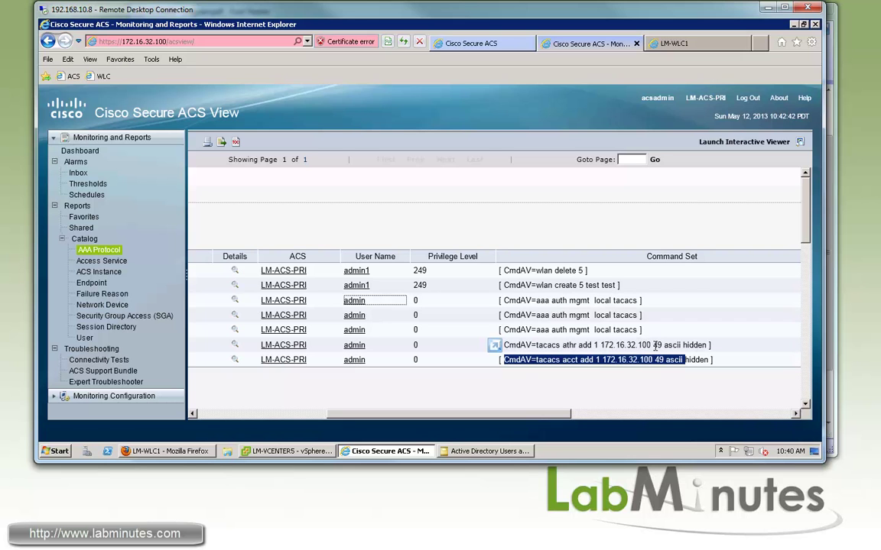
pyautogui.moveTo(532, 345); pyautogui.dragTo(655, 350)
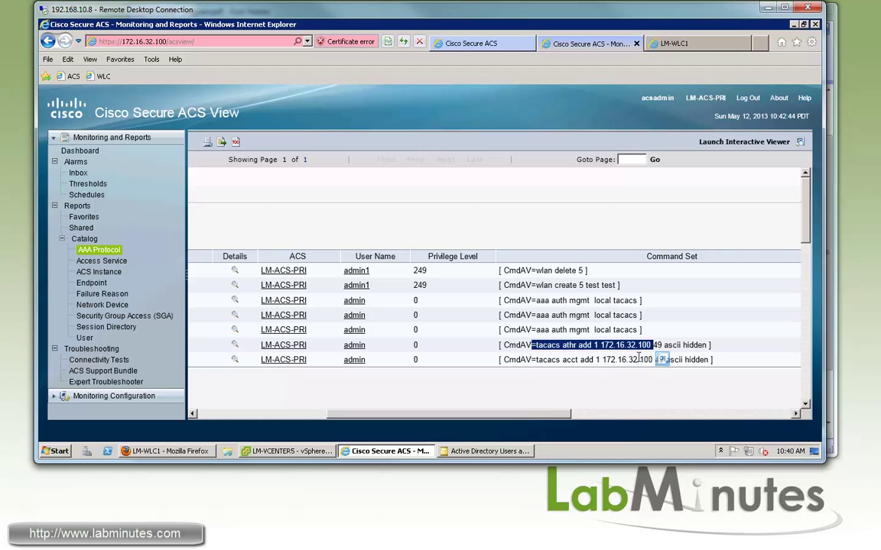
pyautogui.moveTo(531, 360); pyautogui.dragTo(662, 361)
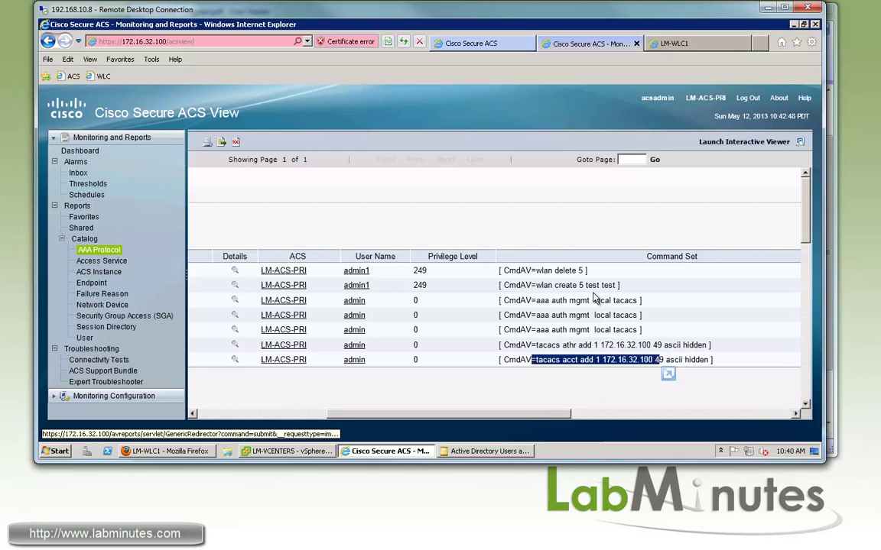
pyautogui.moveTo(619, 285); pyautogui.dragTo(502, 285)
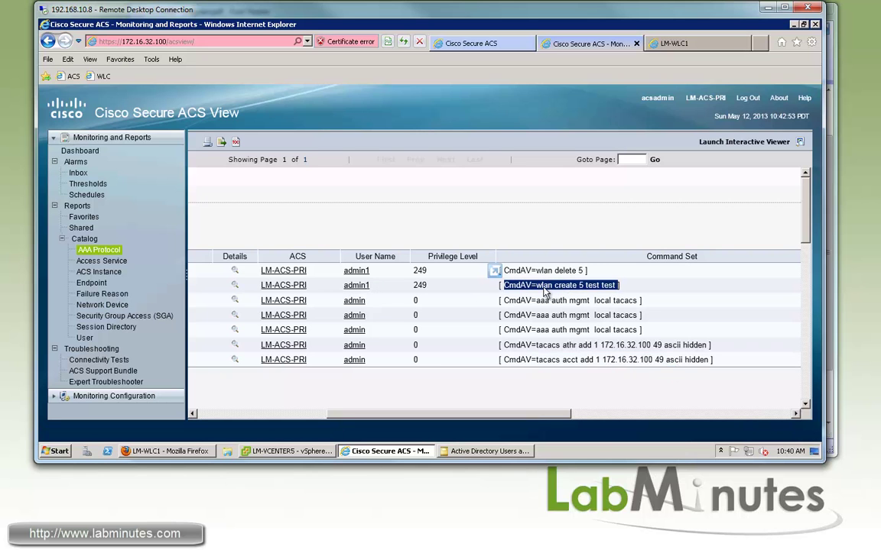
pyautogui.click(560, 273)
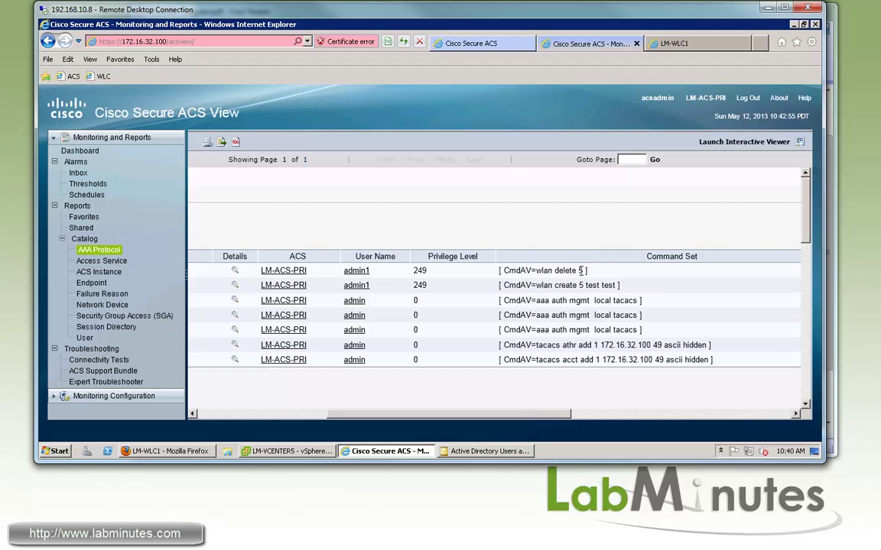
pyautogui.moveTo(504, 271)
pyautogui.mouseDown()
pyautogui.moveTo(581, 271)
pyautogui.moveTo(502, 285)
pyautogui.mouseUp()
pyautogui.hscroll(-5, 456, 393)
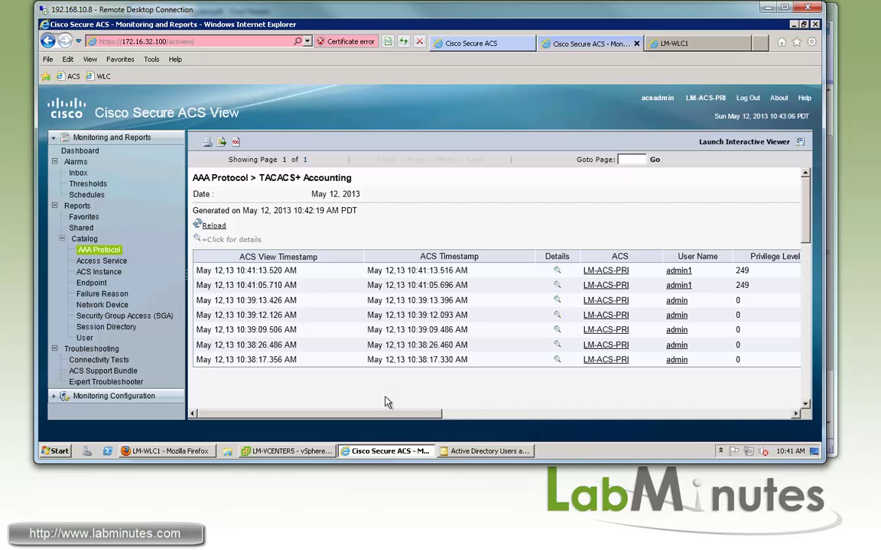
# Log out of the controller and submit the Network Support user's credentials at a fresh login.
pyautogui.hotkey('alt', 'Tab')
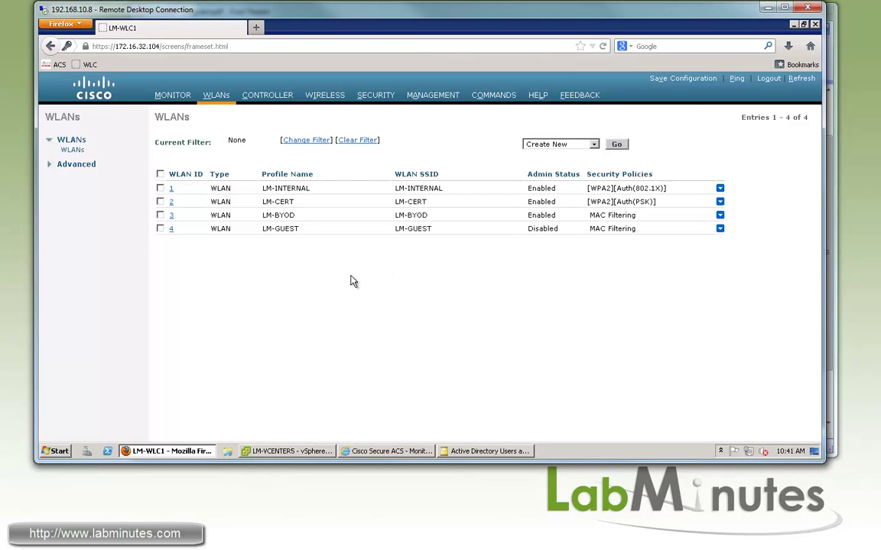
pyautogui.click(785, 79)
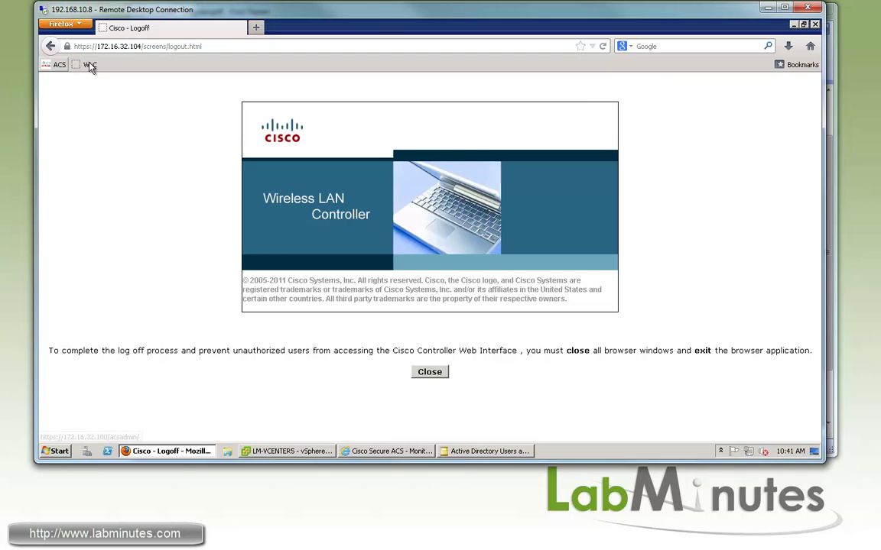
pyautogui.click(86, 64)
pyautogui.click(585, 285)
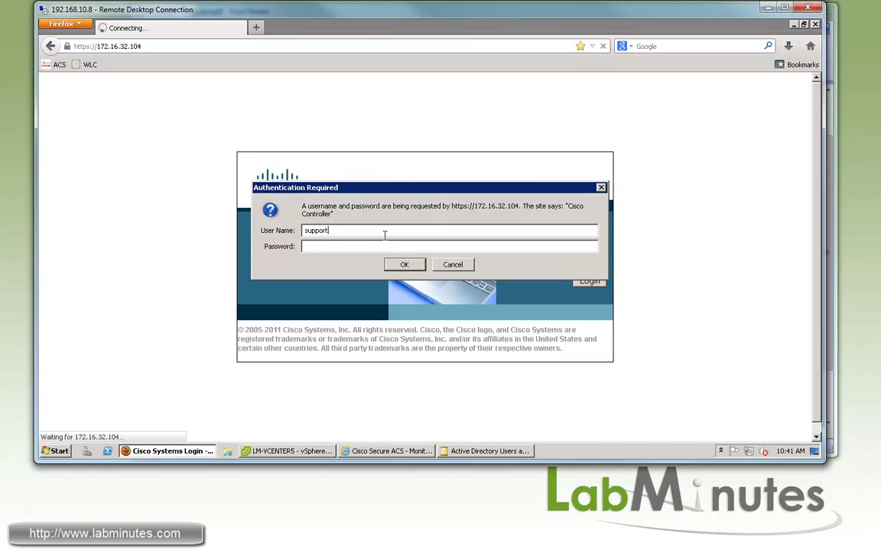
pyautogui.press('BackSpace')
pyautogui.press('BackSpace')
pyautogui.press('BackSpace')
pyautogui.press('BackSpace')
pyautogui.press('BackSpace')
pyautogui.press('BackSpace')
pyautogui.press('BackSpace')
pyautogui.press('BackSpace')
pyautogui.click(413, 266)
# Rerun the TACACS_Authentication report for the support user's login attempt.
pyautogui.click(358, 451)
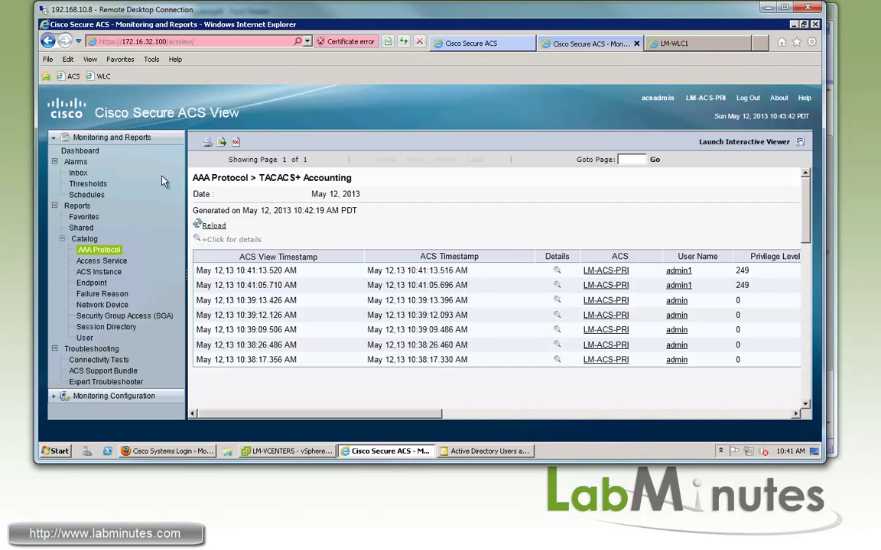
pyautogui.click(84, 249)
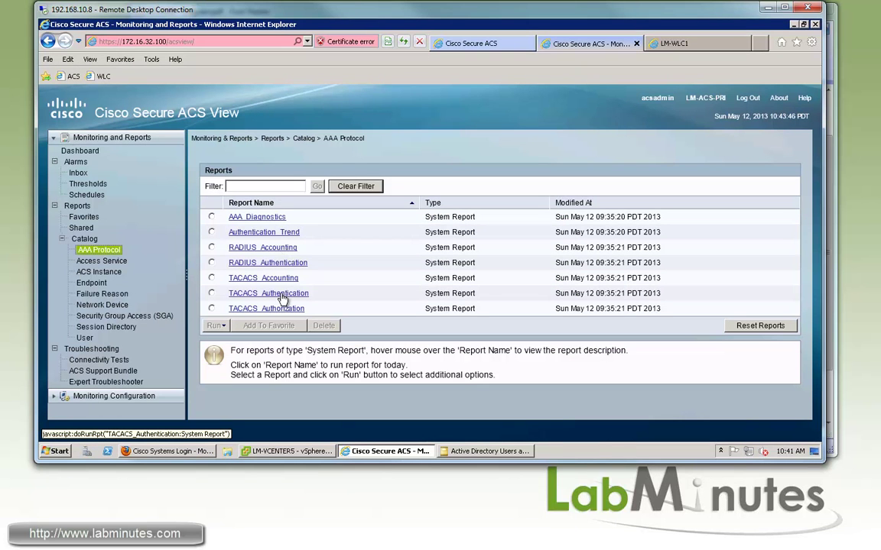
pyautogui.moveTo(284, 295)
pyautogui.click(343, 295)
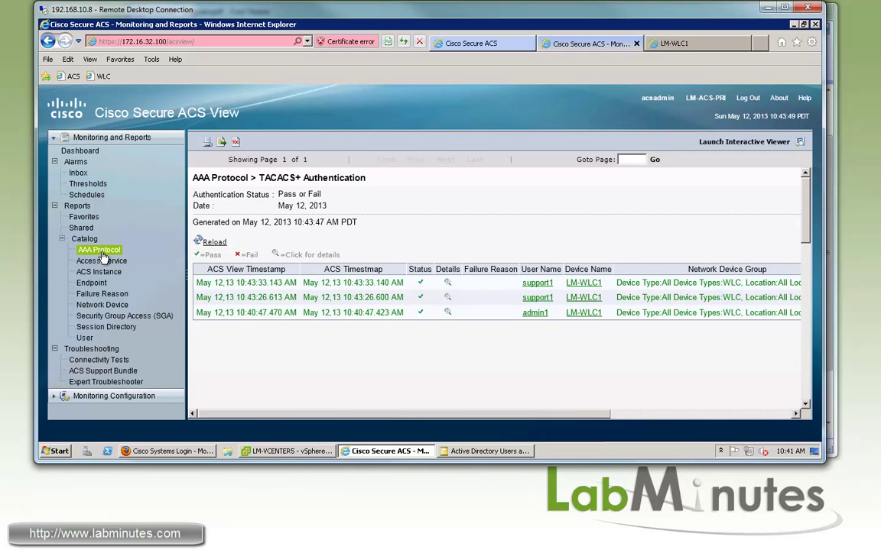
# Open the support user's TACACS_Authorization details showing WLC_MONITOR via Rule-2, then return to the LM-WLC-ADMIN policy.
pyautogui.press('BackSpace')
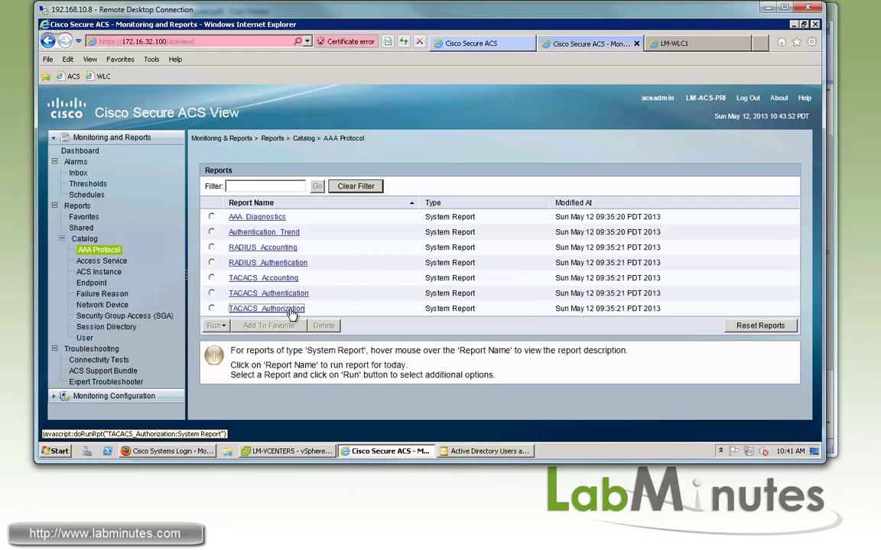
pyautogui.click(409, 309)
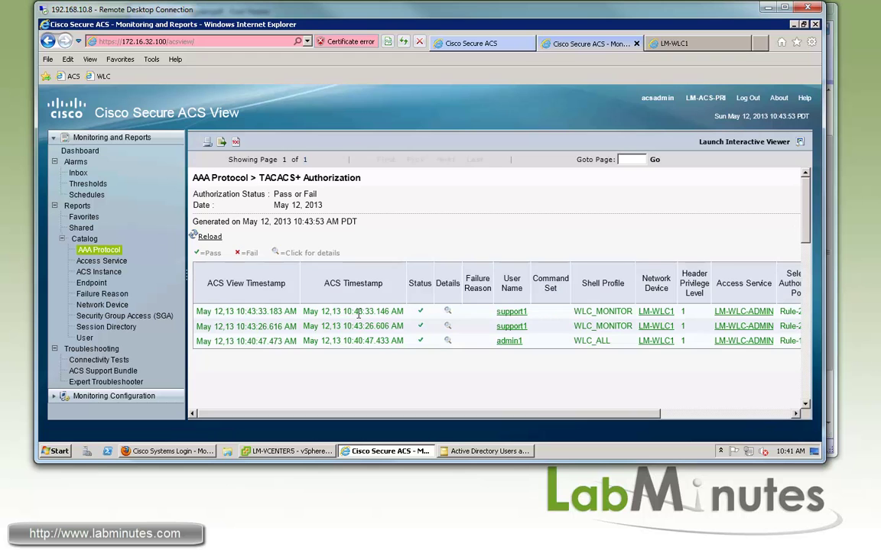
pyautogui.hscroll(2, 572, 294)
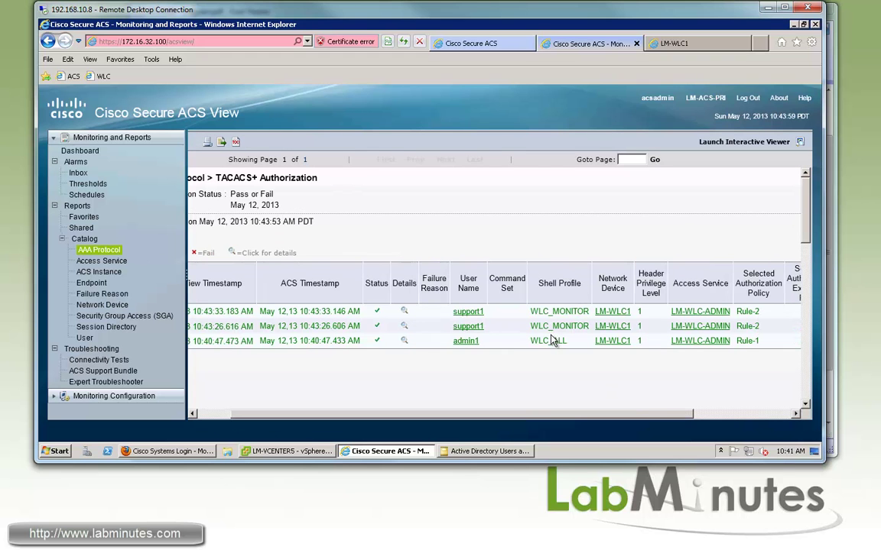
pyautogui.click(405, 326)
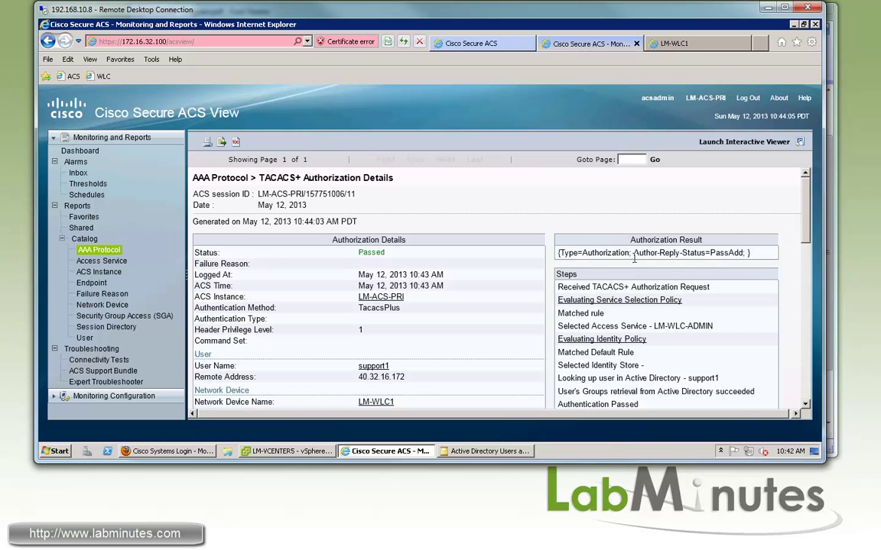
pyautogui.moveTo(582, 253); pyautogui.dragTo(717, 253)
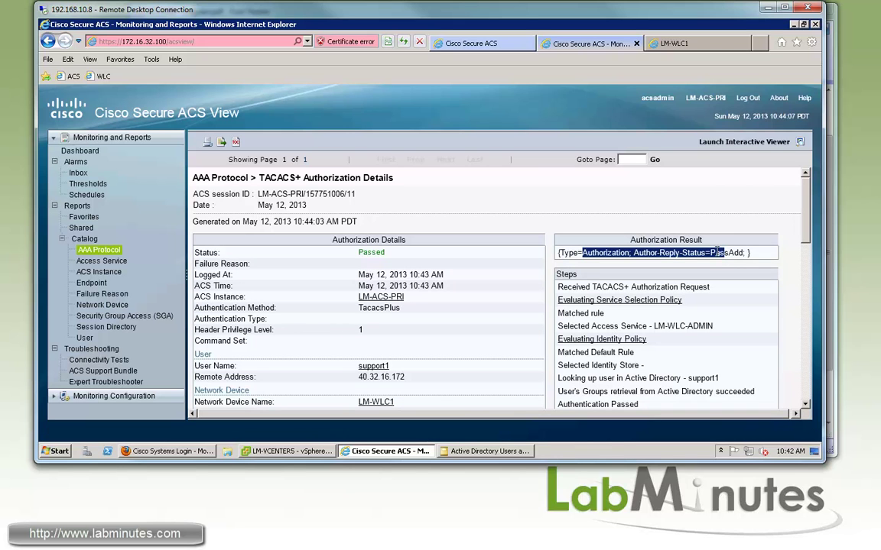
pyautogui.click(492, 48)
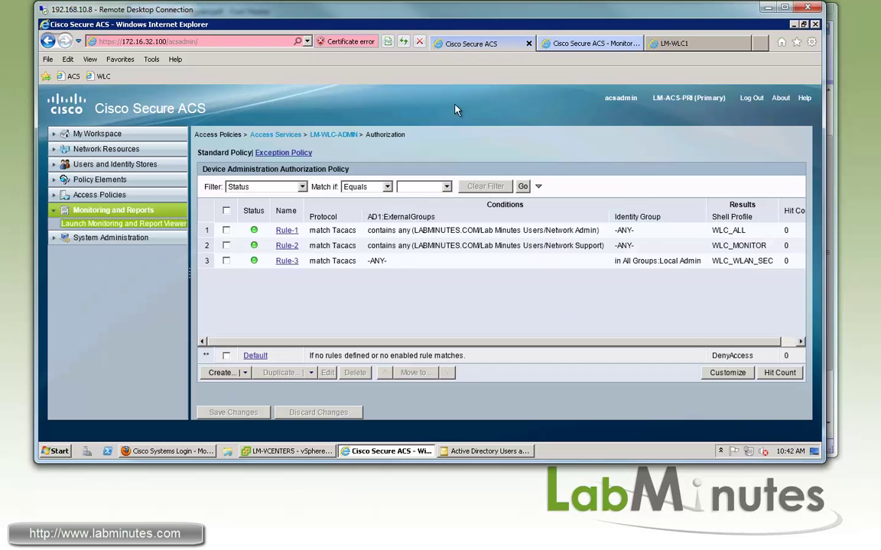
# Add a mandatory role1 attribute with value MONITOR to the WLC_MONITOR shell profile and submit.
pyautogui.click(55, 167)
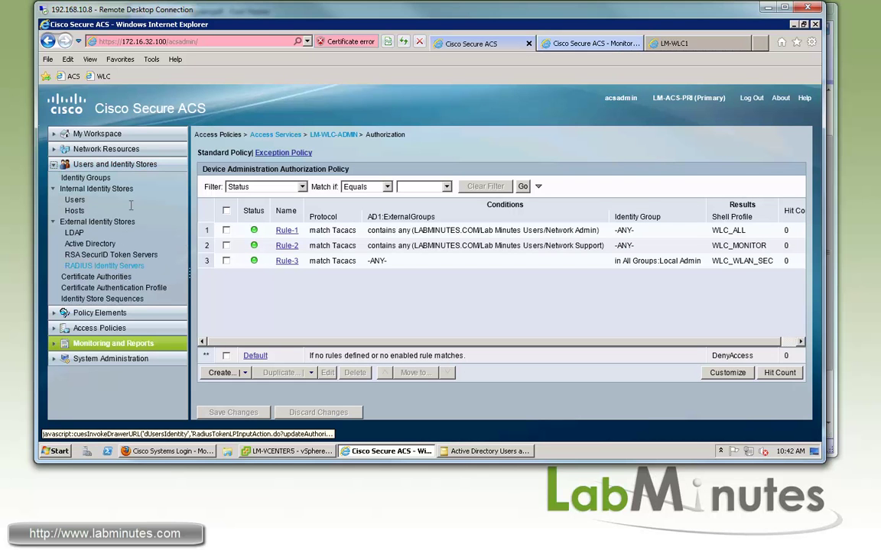
pyautogui.click(98, 312)
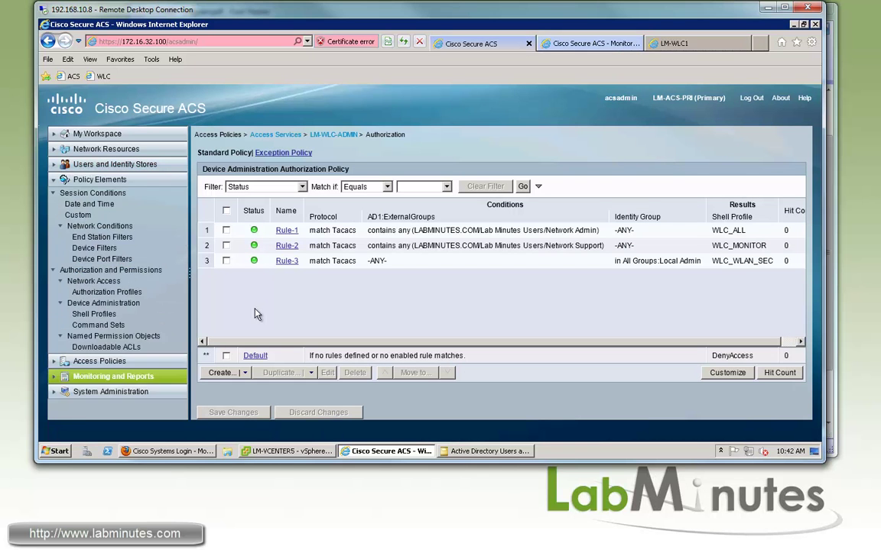
pyautogui.click(109, 319)
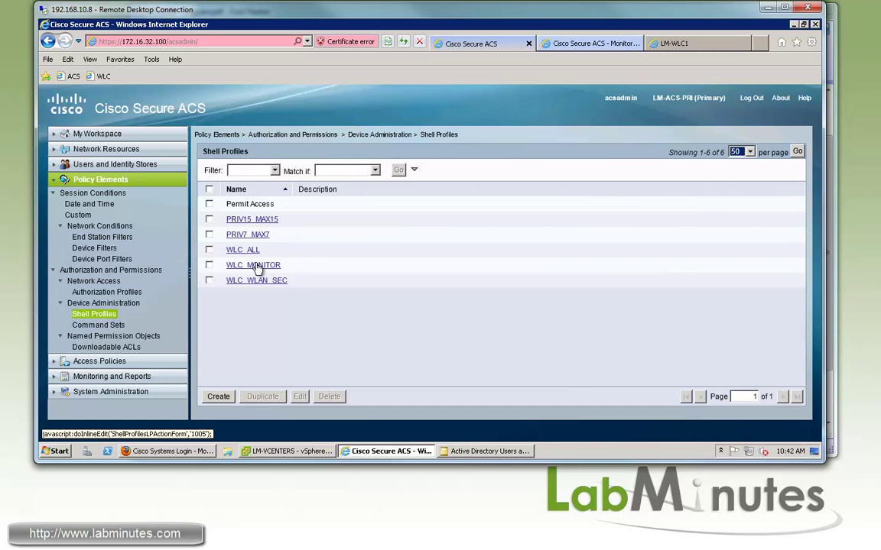
pyautogui.click(254, 265)
pyautogui.click(345, 159)
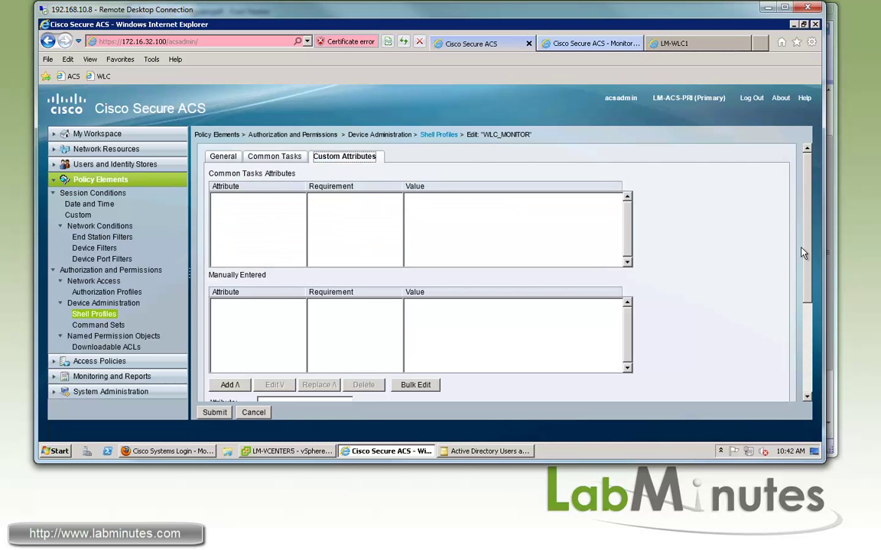
pyautogui.scroll(-2, 371, 333)
pyautogui.click(337, 327)
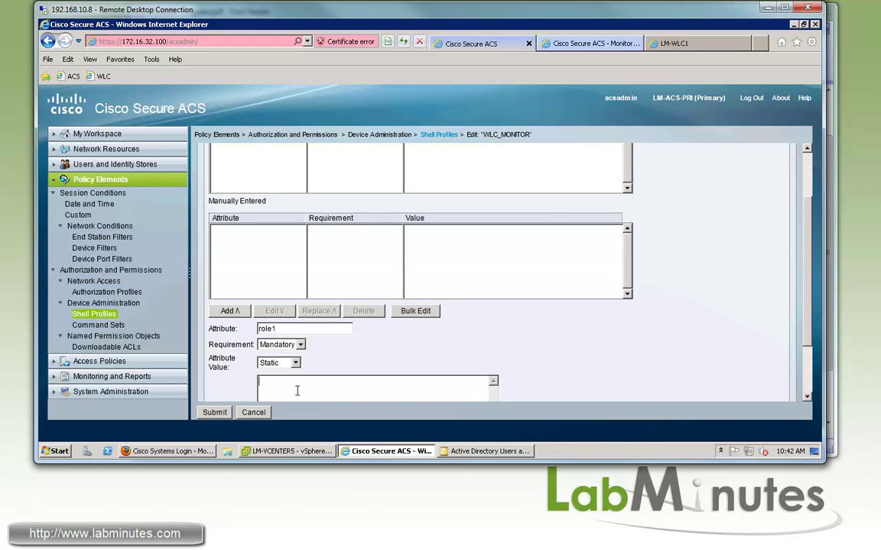
pyautogui.write('MONITOR')
pyautogui.click(227, 311)
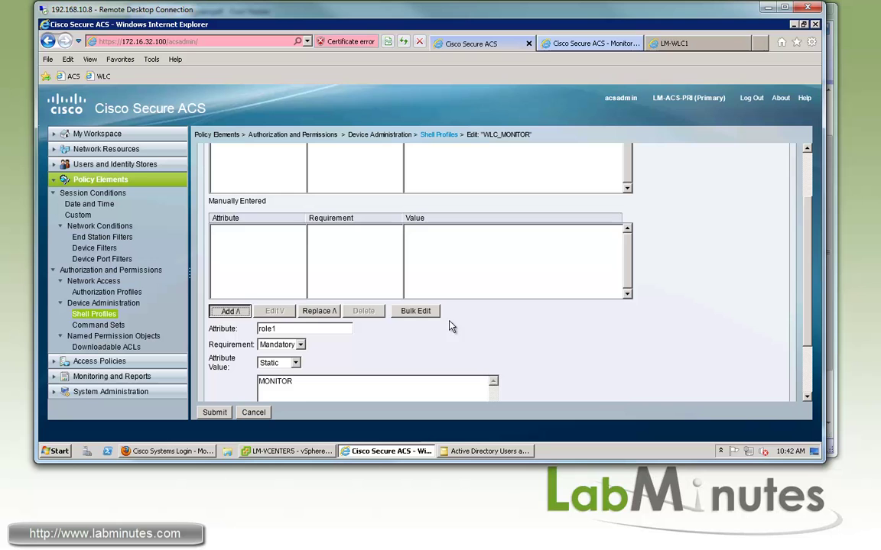
pyautogui.click(215, 412)
# Verify WLC_MONITOR's saved attributes and review WLC_WLAN_SEC's WLAN and SECURITY role attributes.
pyautogui.click(260, 264)
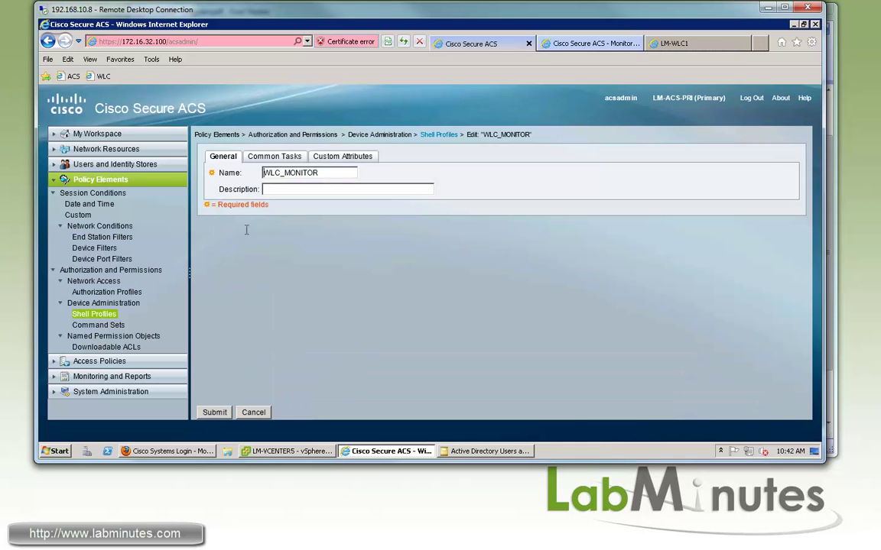
pyautogui.click(344, 157)
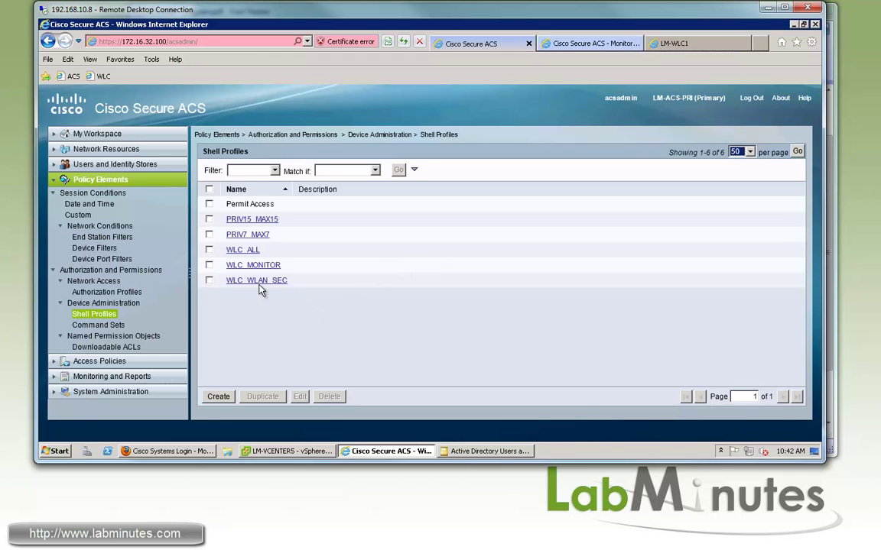
pyautogui.click(259, 286)
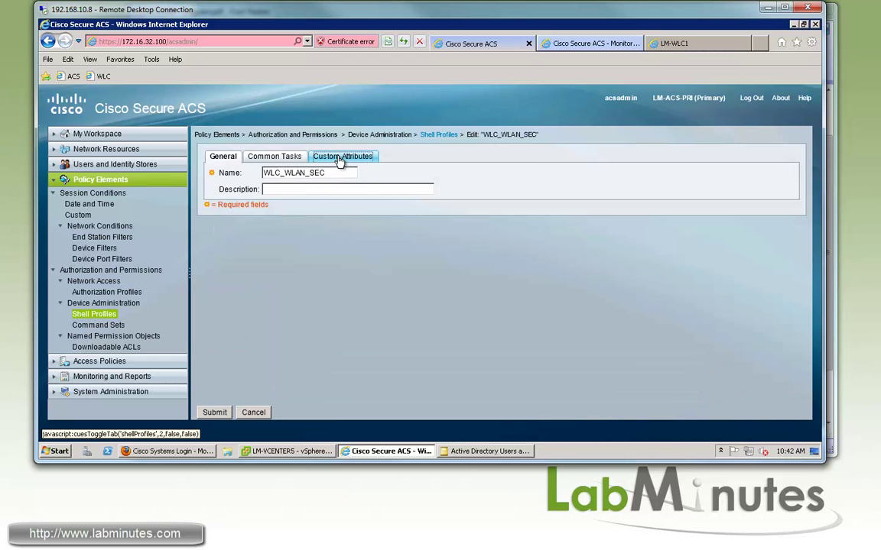
pyautogui.click(341, 159)
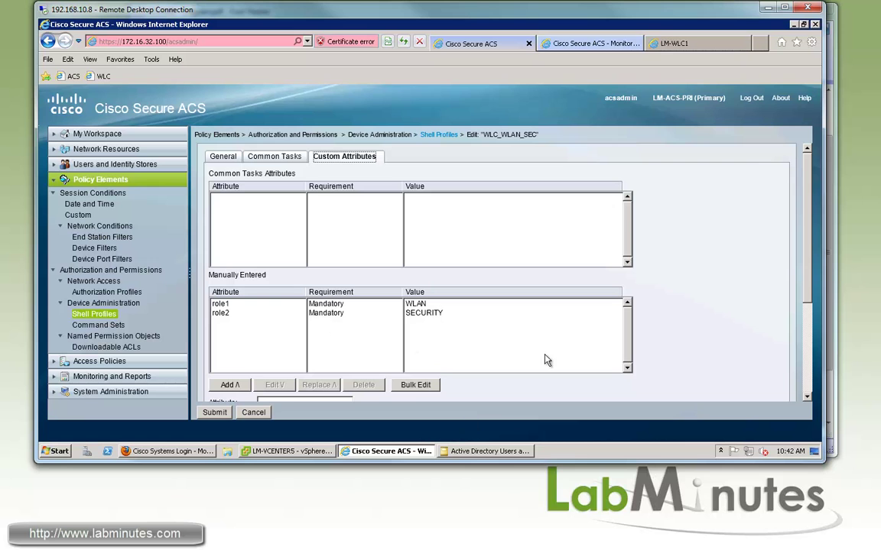
pyautogui.click(94, 314)
pyautogui.click(168, 451)
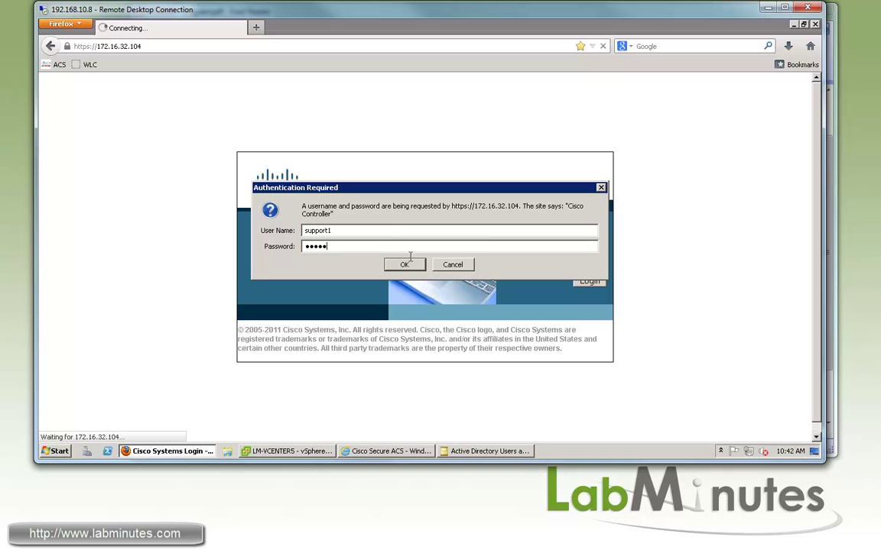
# Sign in to the controller as the support user and decline Firefox's remember-password offer.
pyautogui.click(405, 265)
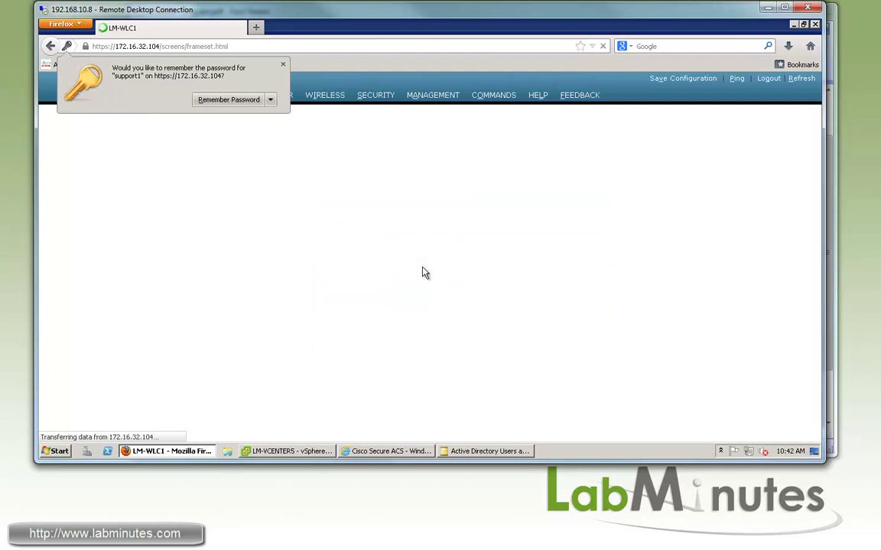
pyautogui.click(252, 55)
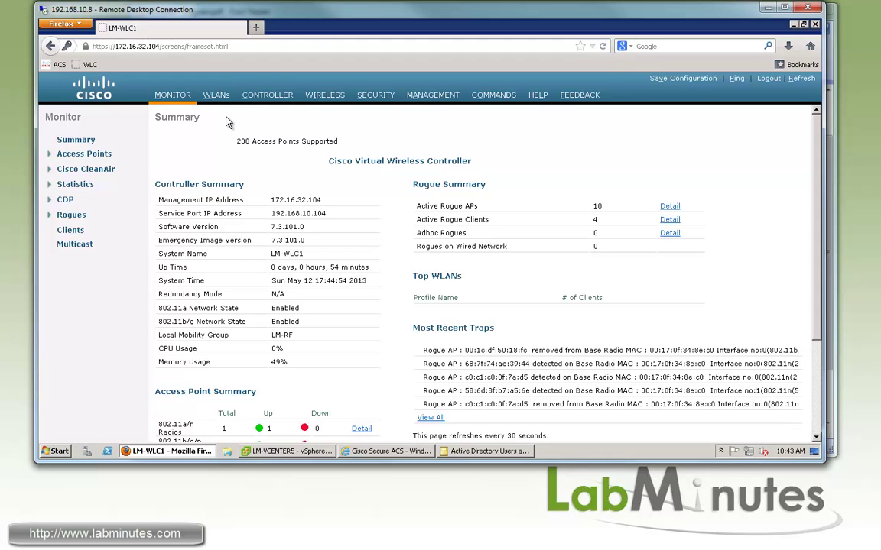
# Attempt a new WLAN with profile name and SSID 'test', then acknowledge the Authorization Failed message.
pyautogui.click(216, 95)
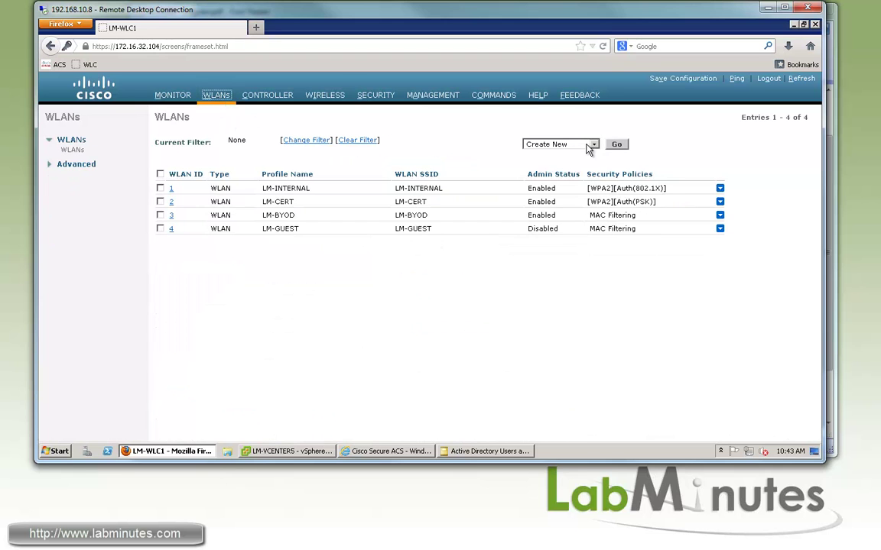
pyautogui.click(591, 144)
pyautogui.click(546, 154)
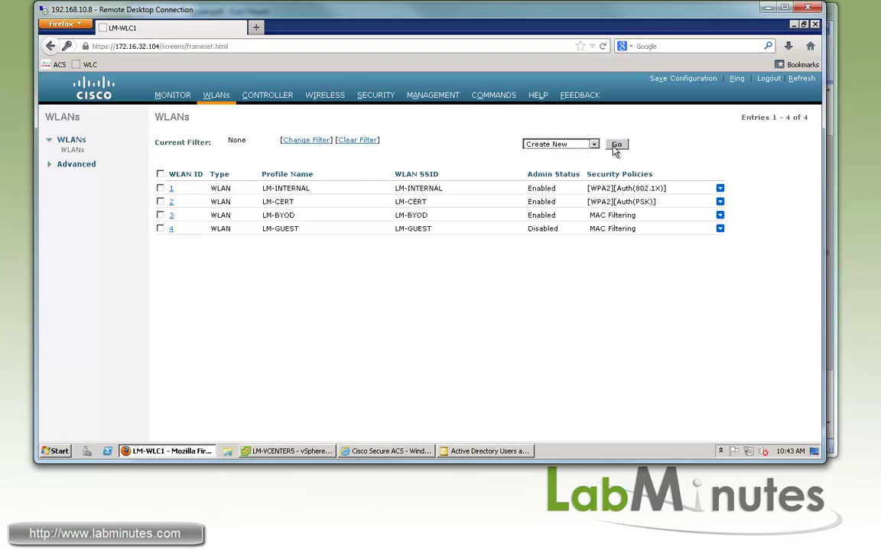
pyautogui.click(617, 145)
pyautogui.click(308, 159)
pyautogui.write('te')
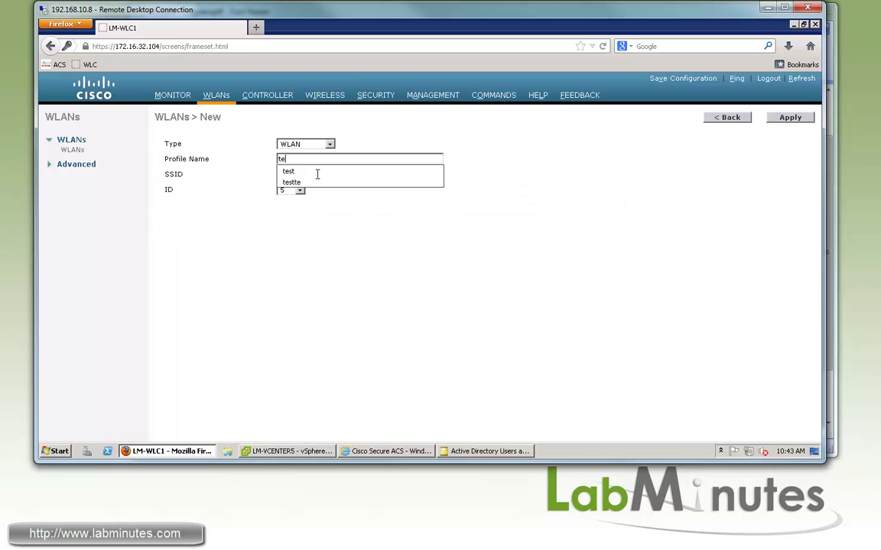
pyautogui.write('ttest')
pyautogui.click(366, 176)
pyautogui.write('test')
pyautogui.click(790, 119)
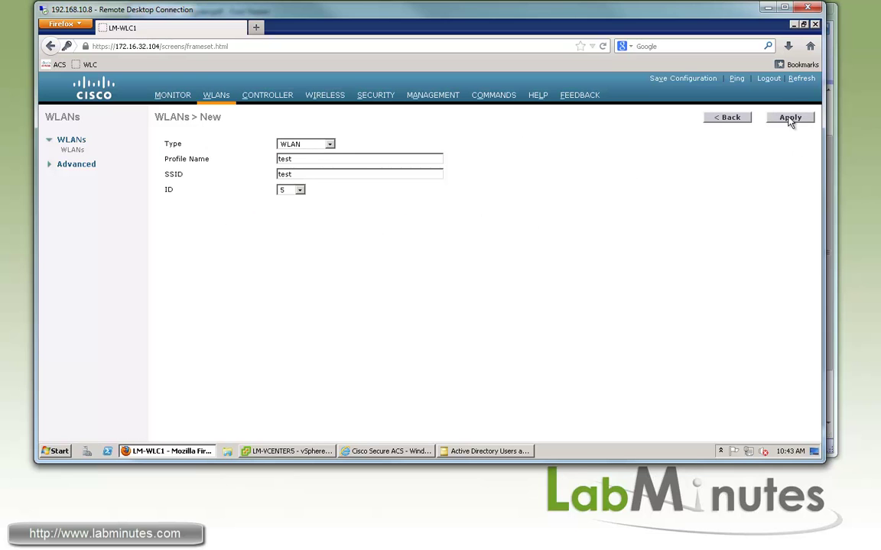
pyautogui.click(790, 118)
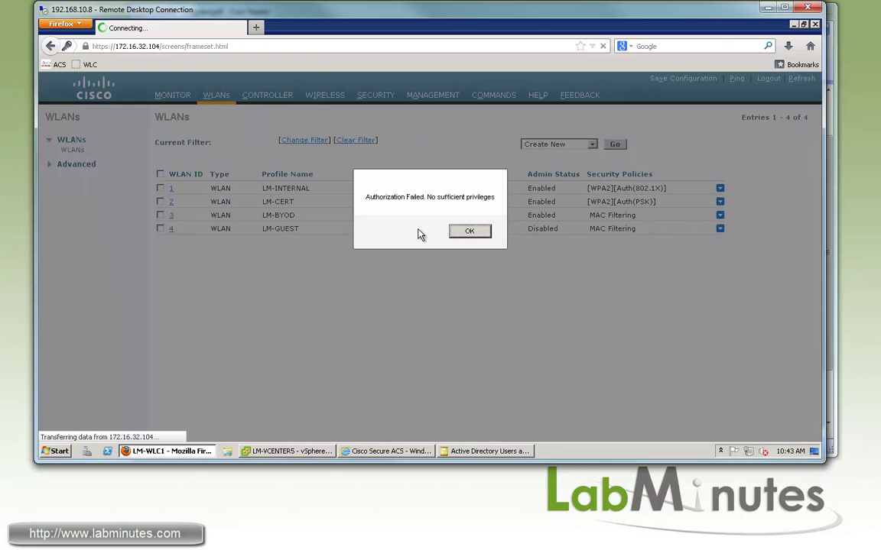
pyautogui.click(471, 232)
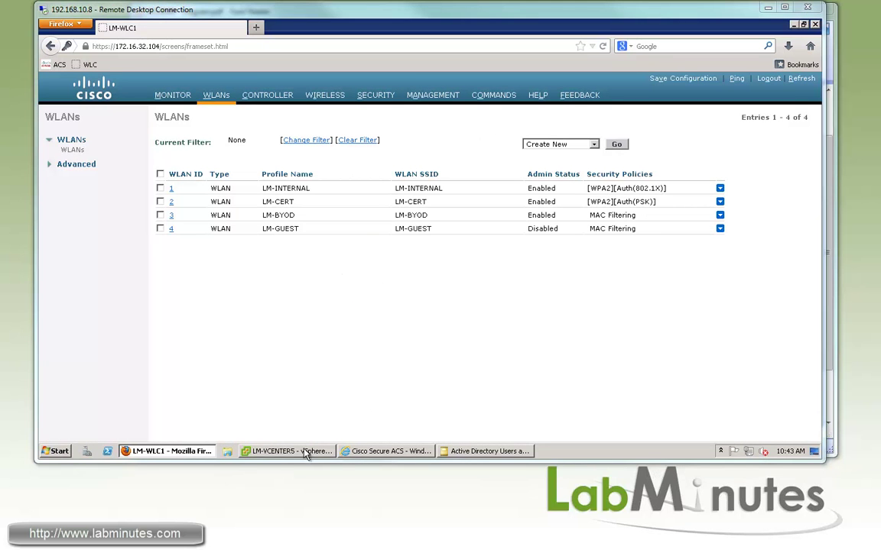
# Rerun TACACS_Authorization in ACS, showing three passed support-user authorizations with WLC_MONITOR.
pyautogui.click(397, 452)
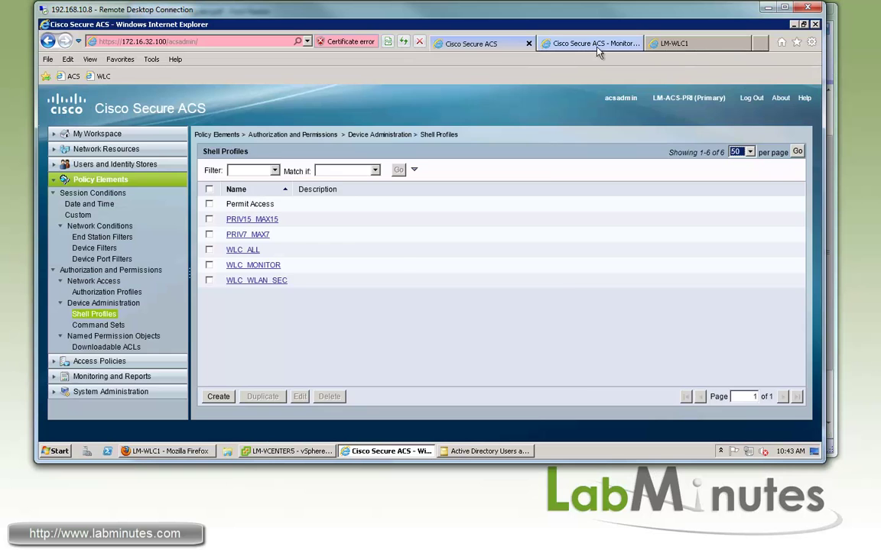
pyautogui.click(597, 44)
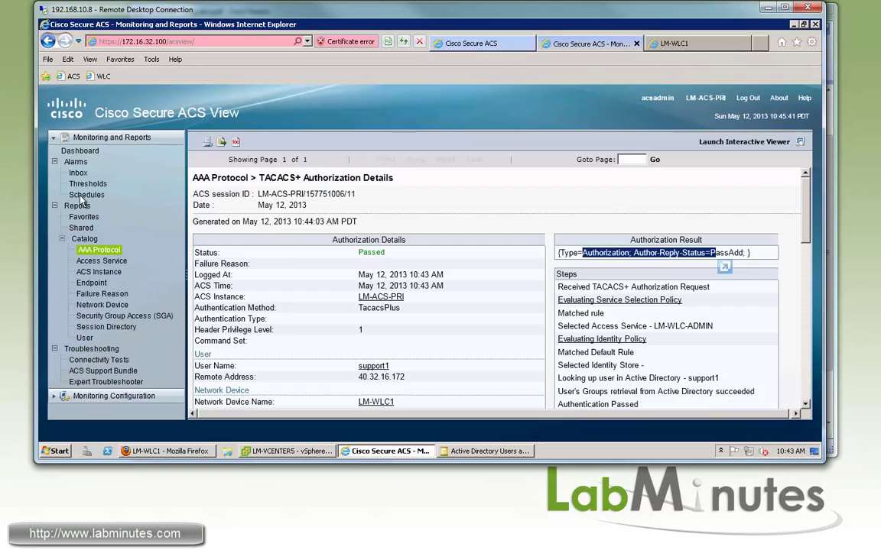
pyautogui.click(107, 254)
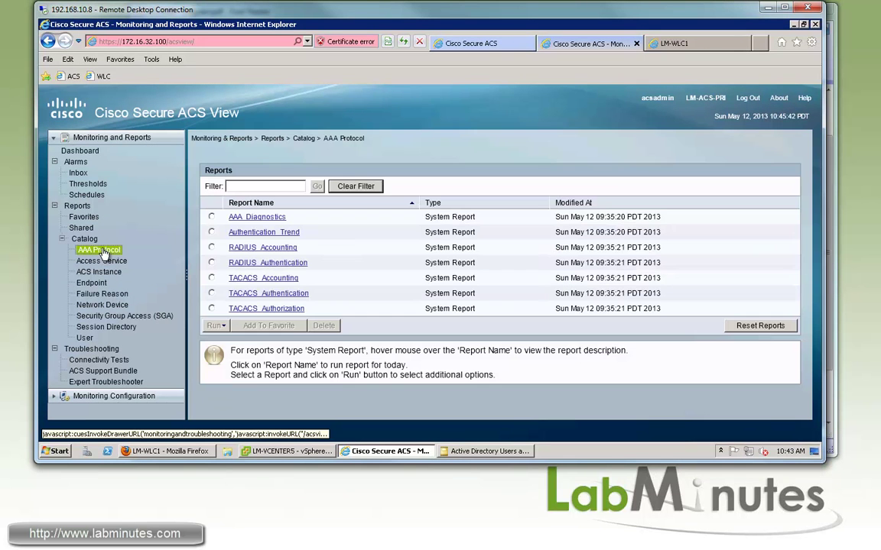
pyautogui.click(295, 309)
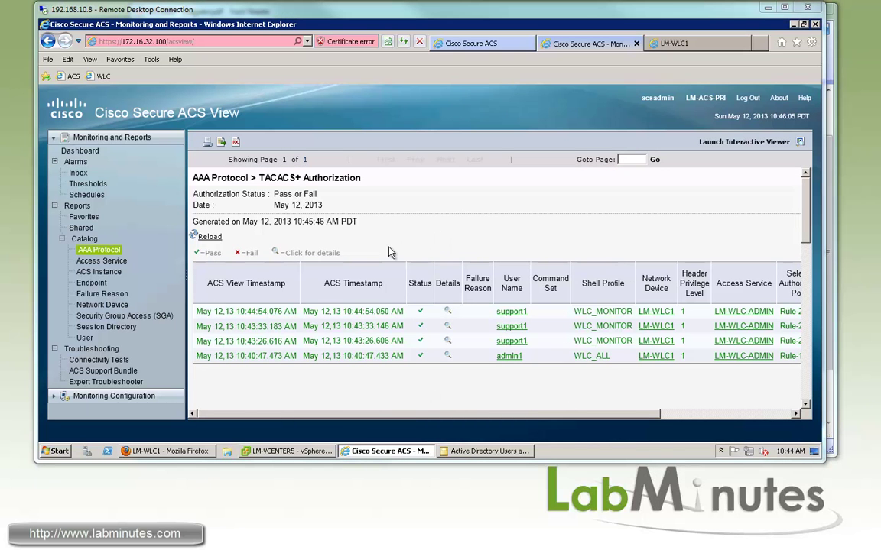
pyautogui.click(449, 42)
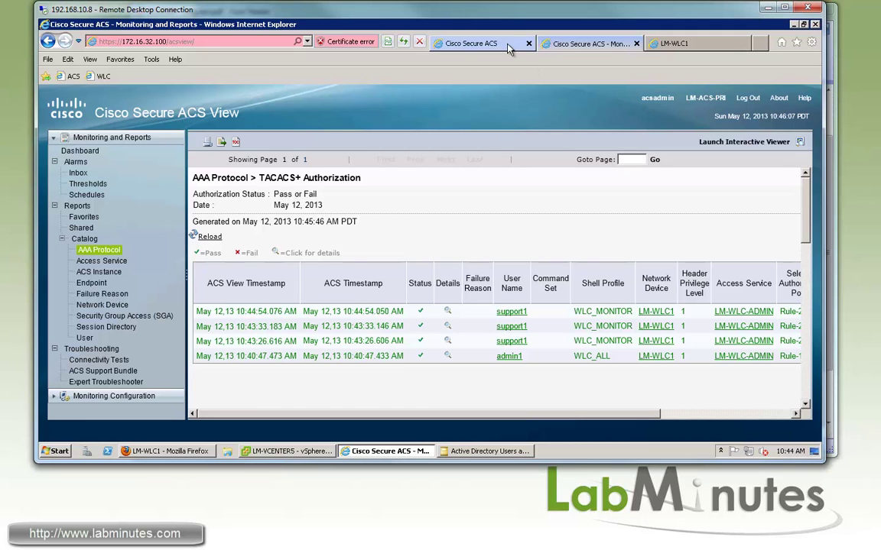
pyautogui.click(597, 44)
pyautogui.click(175, 452)
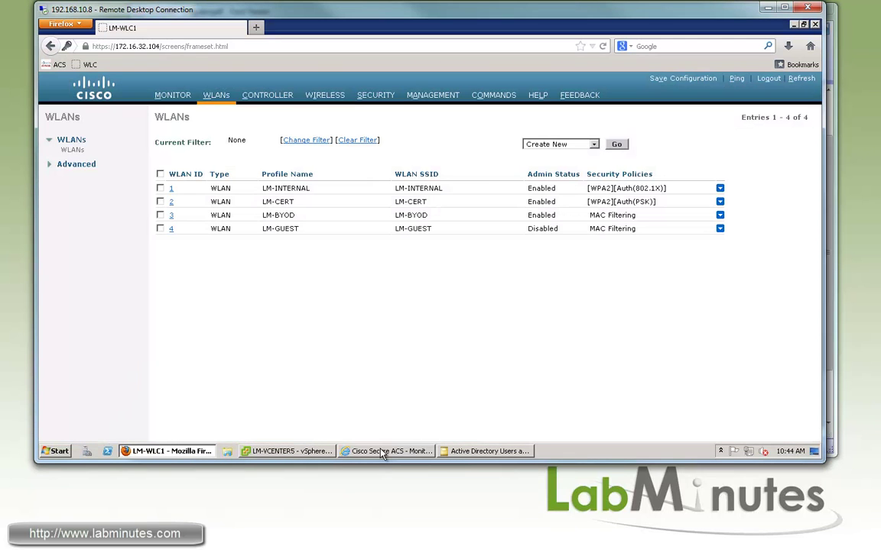
# Log out and sign back in to the controller with the local-group admin user's credentials.
pyautogui.moveTo(383, 455)
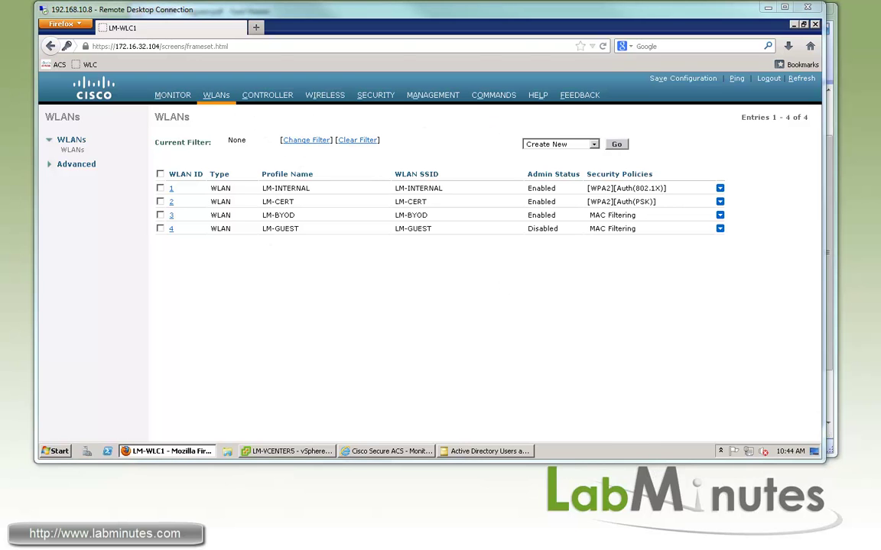
pyautogui.click(768, 78)
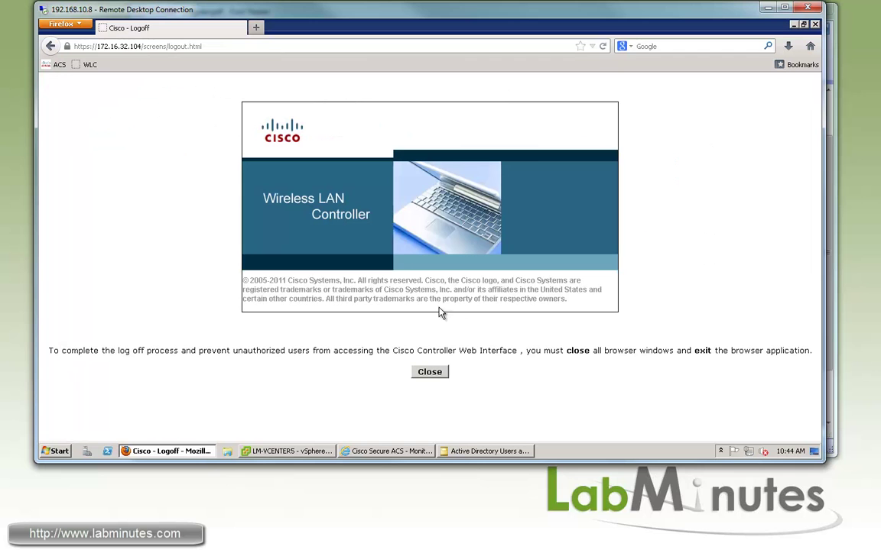
pyautogui.click(88, 64)
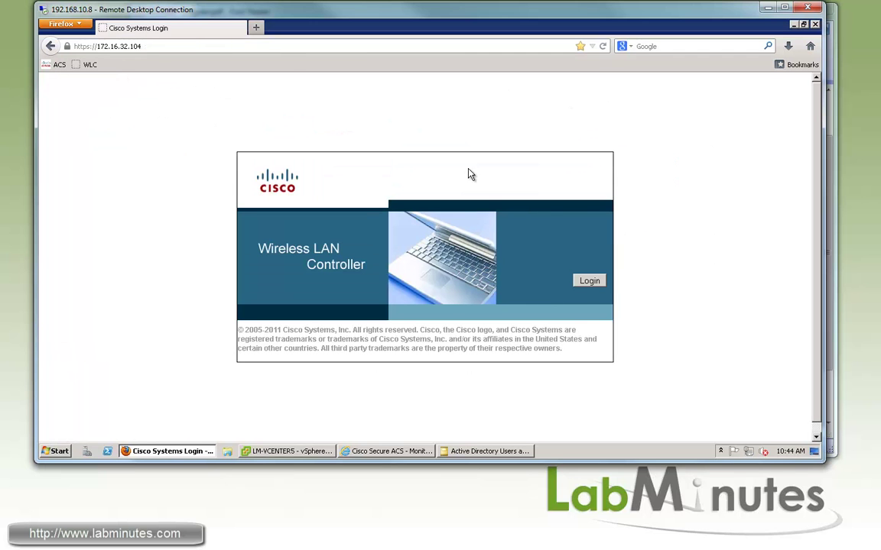
pyautogui.click(603, 288)
pyautogui.hotkey('alt', 'Tab')
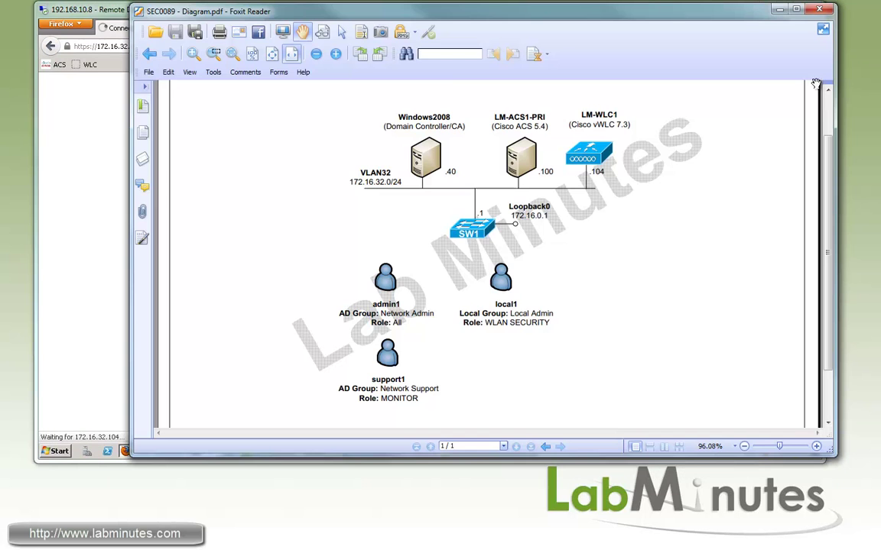
pyautogui.click(78, 237)
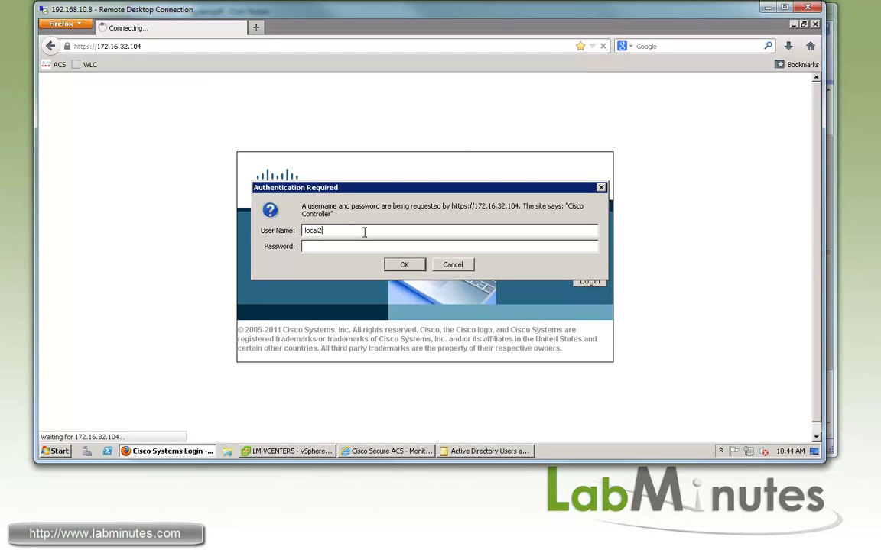
pyautogui.click(409, 265)
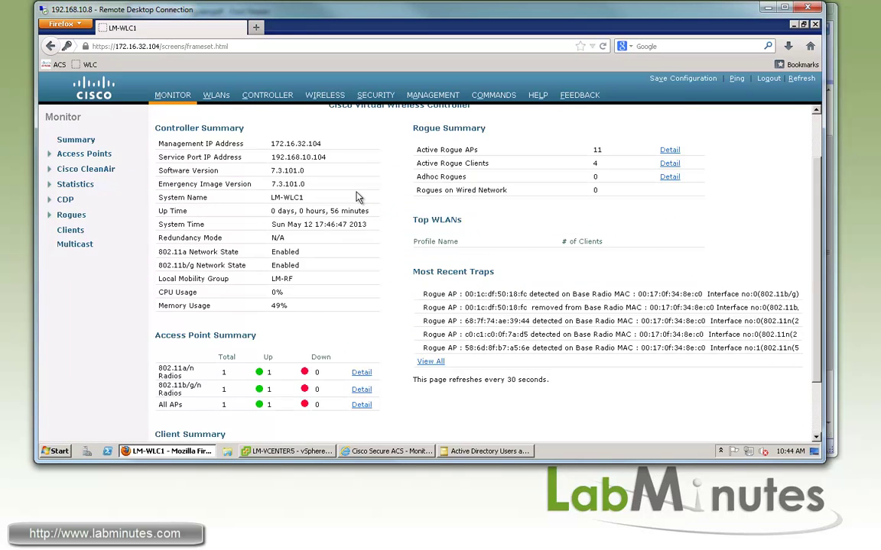
pyautogui.scroll(-1, 317, 169)
pyautogui.scroll(3, 492, 188)
# Create WLAN 5 named 'test' from the WLANs list with Create New.
pyautogui.click(211, 100)
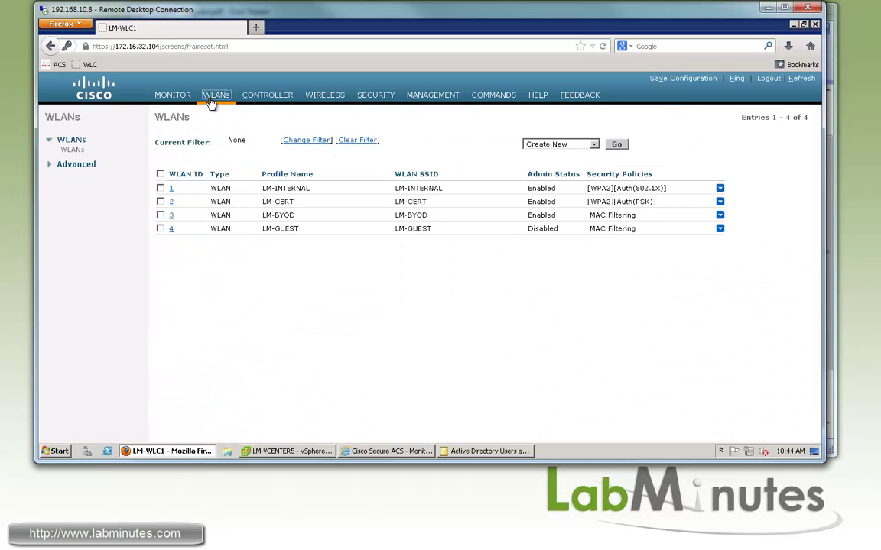
pyautogui.click(595, 148)
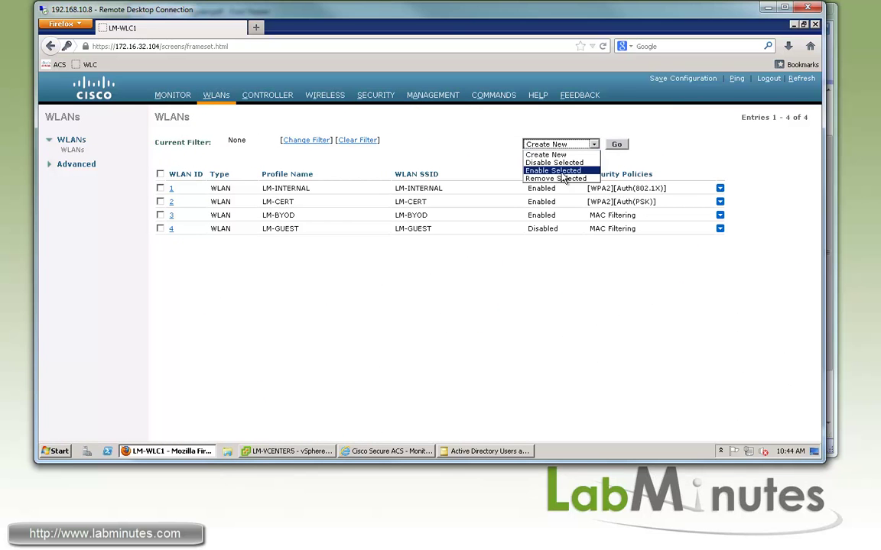
pyautogui.click(619, 150)
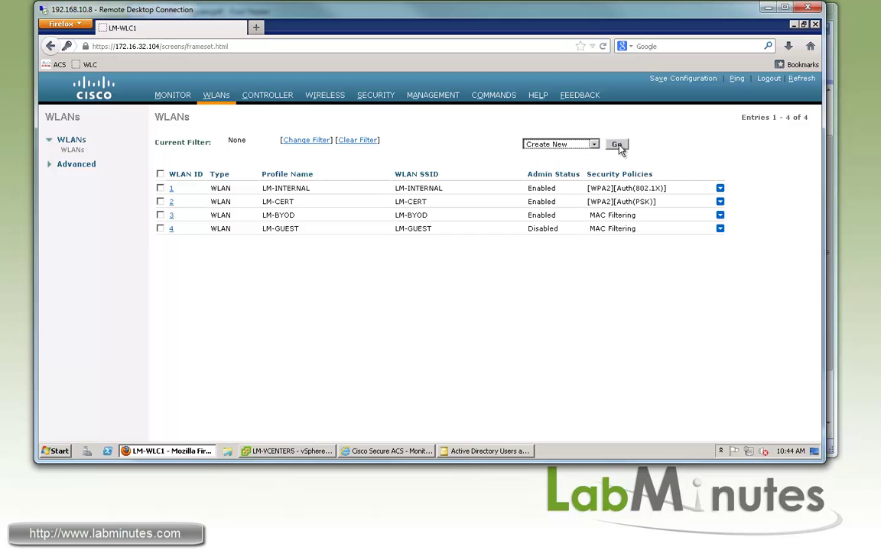
pyautogui.click(624, 149)
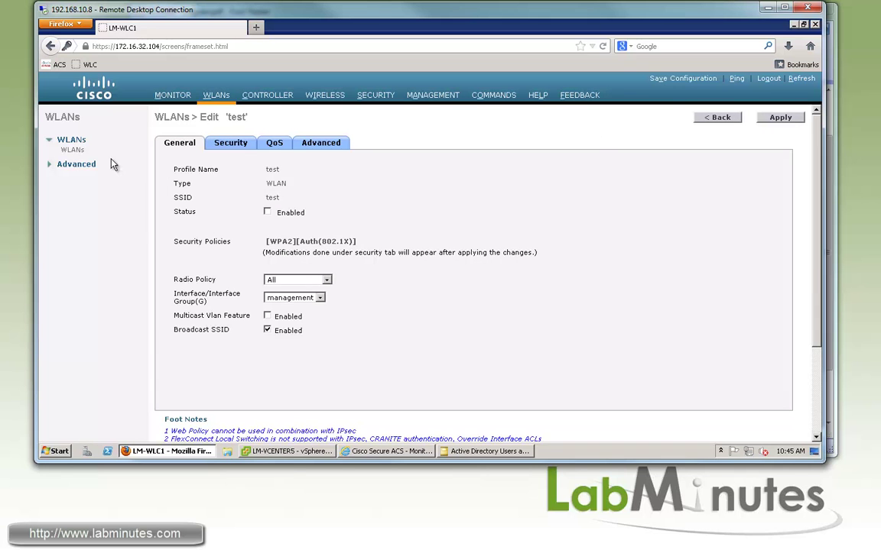
# Delete the test WLAN with Remove Selected and confirm, leaving the four original WLANs.
pyautogui.click(72, 150)
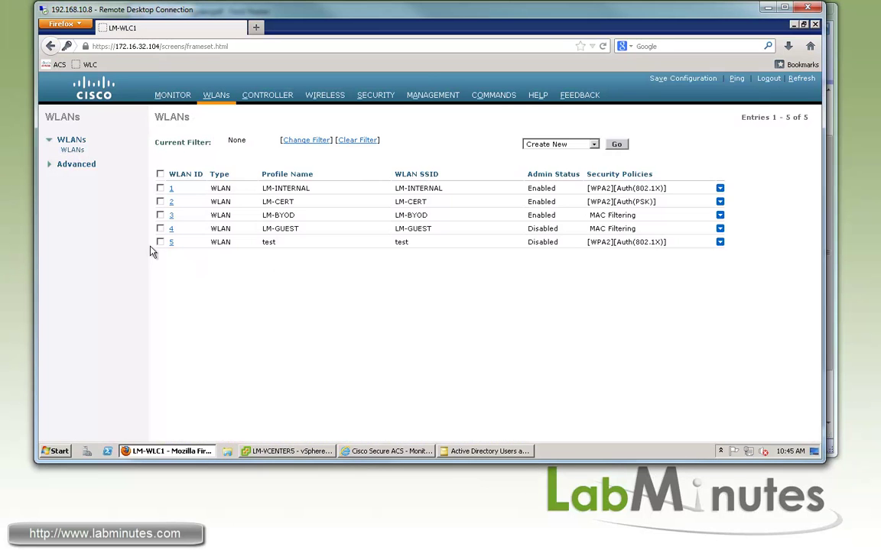
pyautogui.click(591, 144)
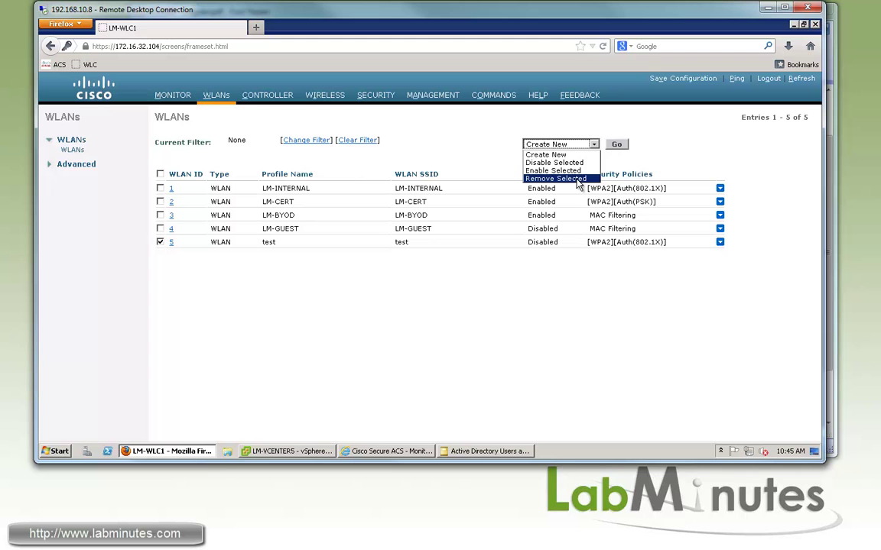
pyautogui.click(582, 171)
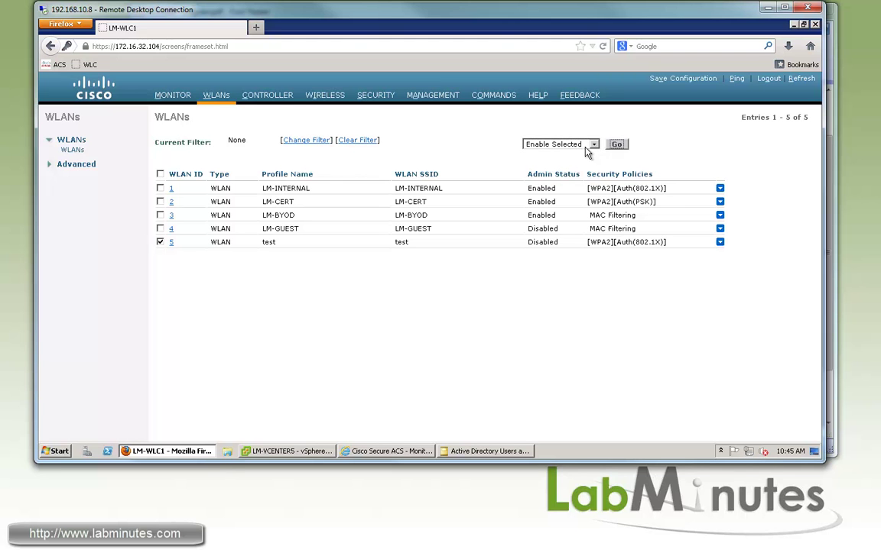
pyautogui.click(586, 145)
pyautogui.click(545, 176)
pyautogui.click(616, 143)
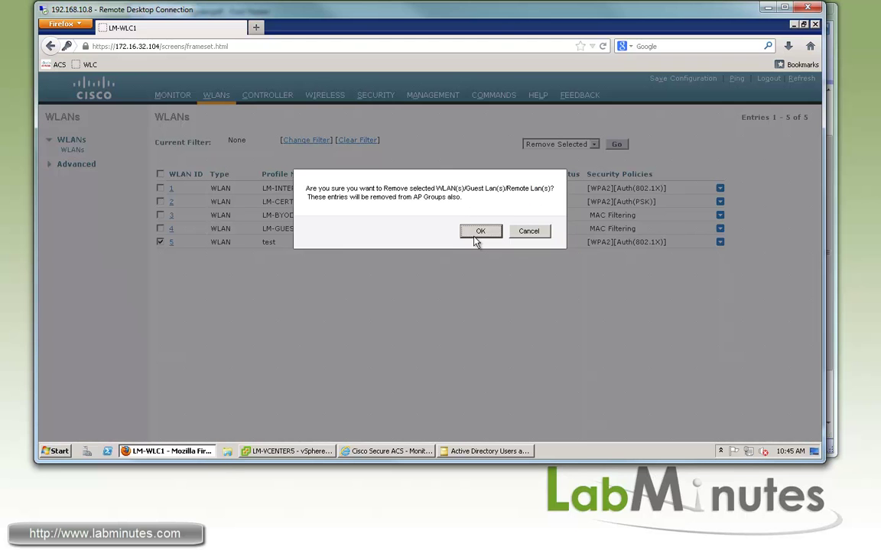
pyautogui.click(474, 236)
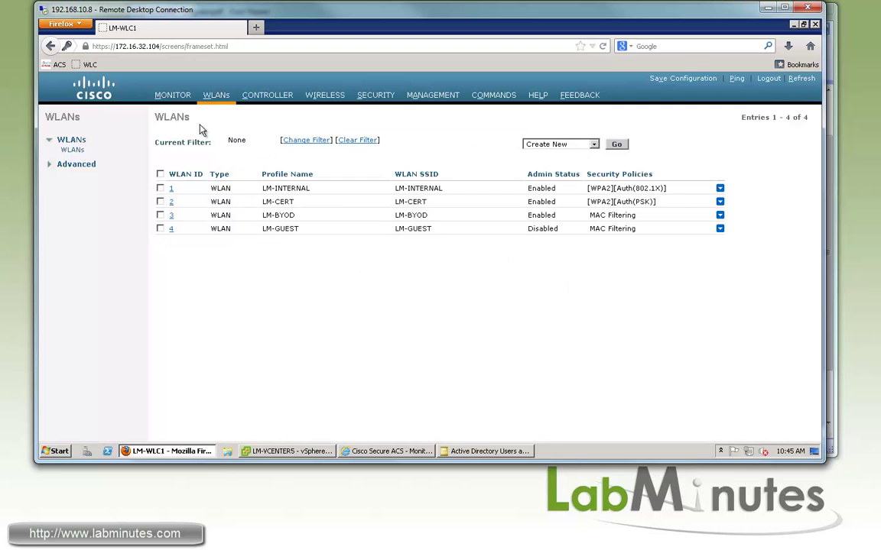
# Create the local net user 'test' with its password, then remove it so the list shows 0 items.
pyautogui.click(375, 95)
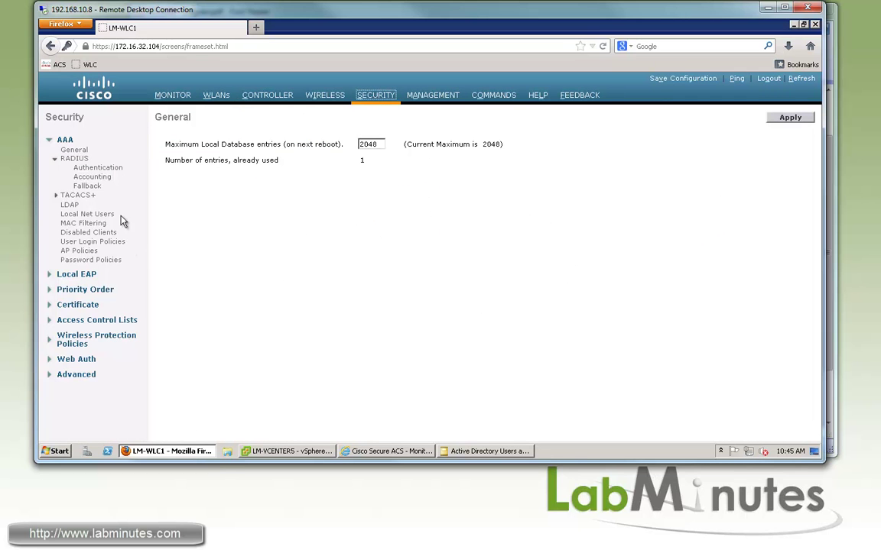
pyautogui.click(87, 214)
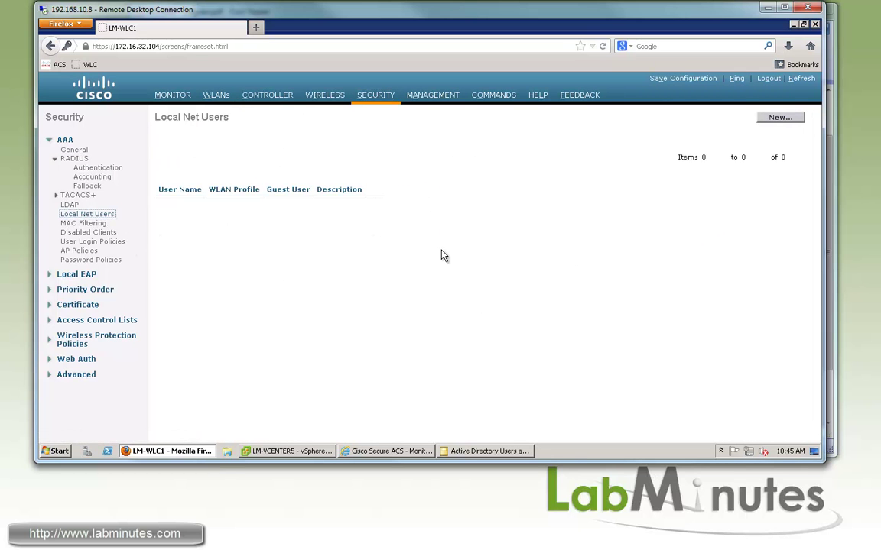
pyautogui.click(780, 117)
pyautogui.write('te')
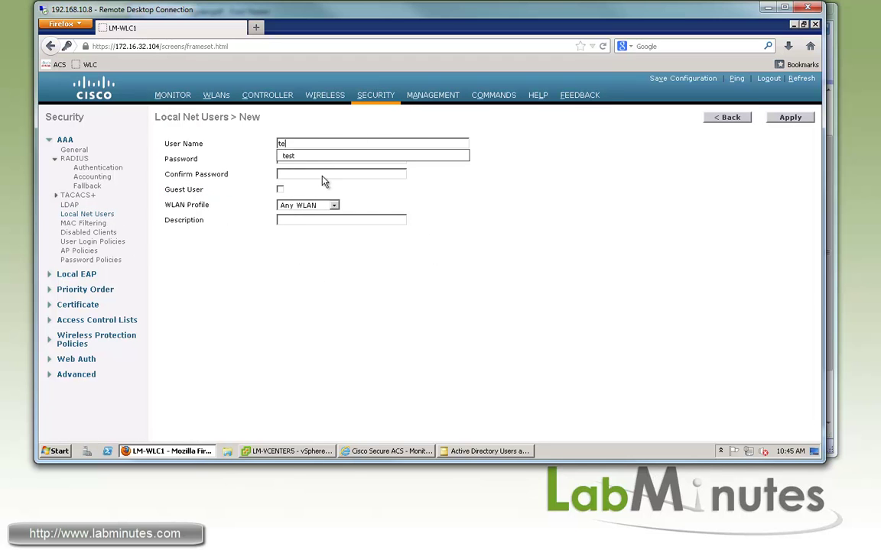
pyautogui.click(336, 156)
pyautogui.click(328, 160)
pyautogui.click(393, 174)
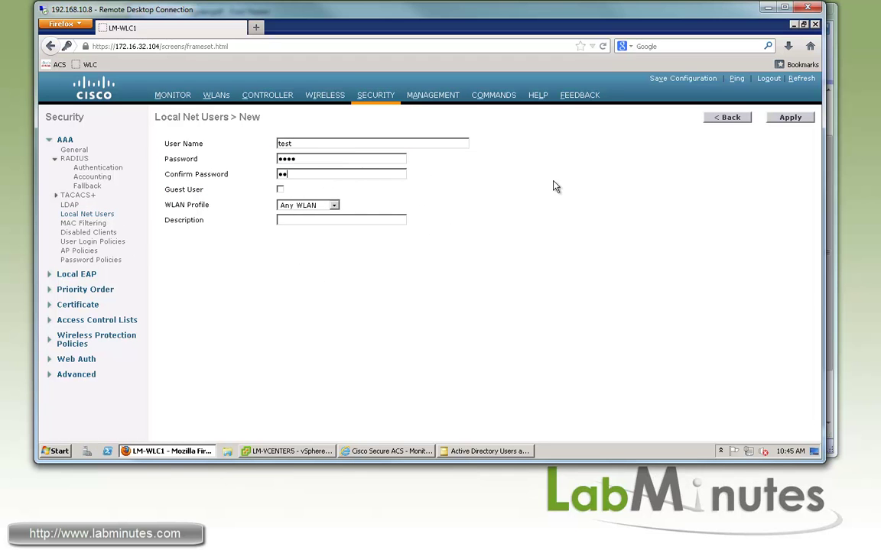
pyautogui.click(789, 117)
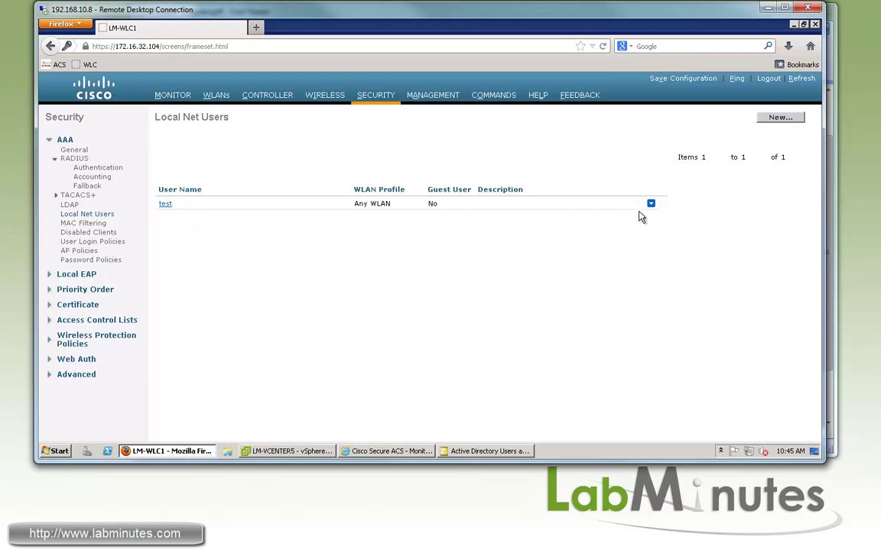
pyautogui.click(662, 208)
pyautogui.click(411, 231)
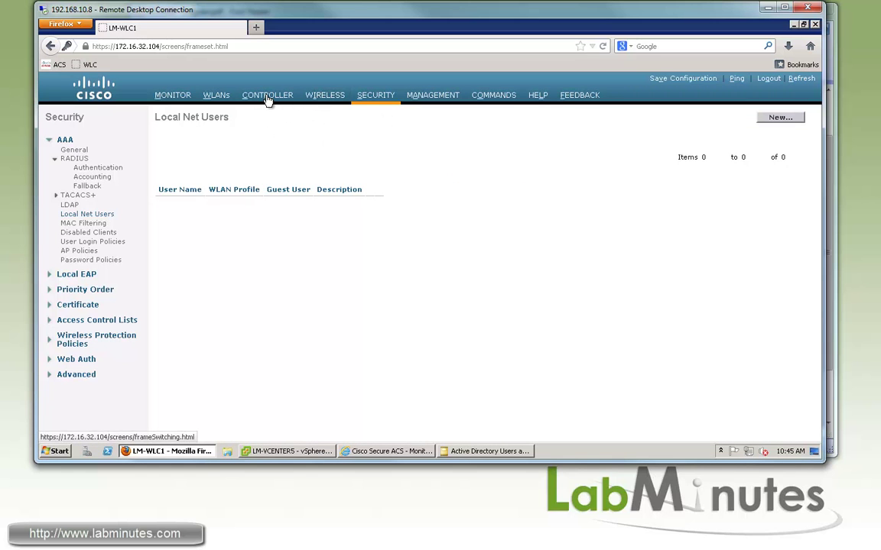
# Try applying wired protocol 802.1p to the silver QoS profile, then dismiss the insufficient-privileges alert.
pyautogui.click(335, 98)
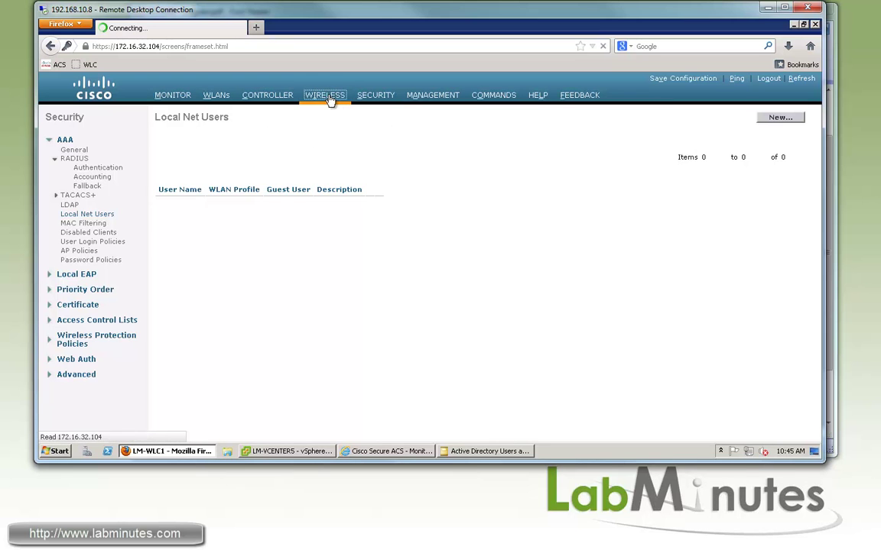
pyautogui.click(61, 342)
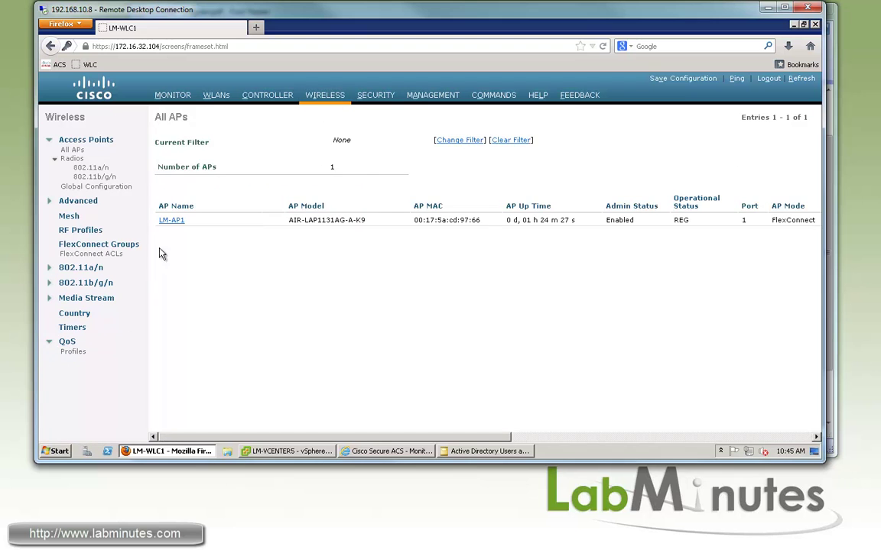
pyautogui.click(168, 206)
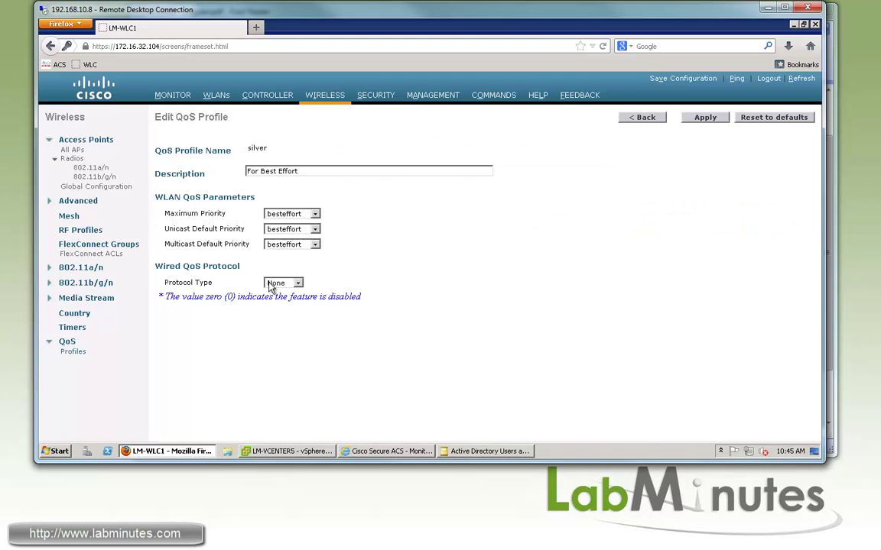
pyautogui.click(291, 283)
pyautogui.click(280, 302)
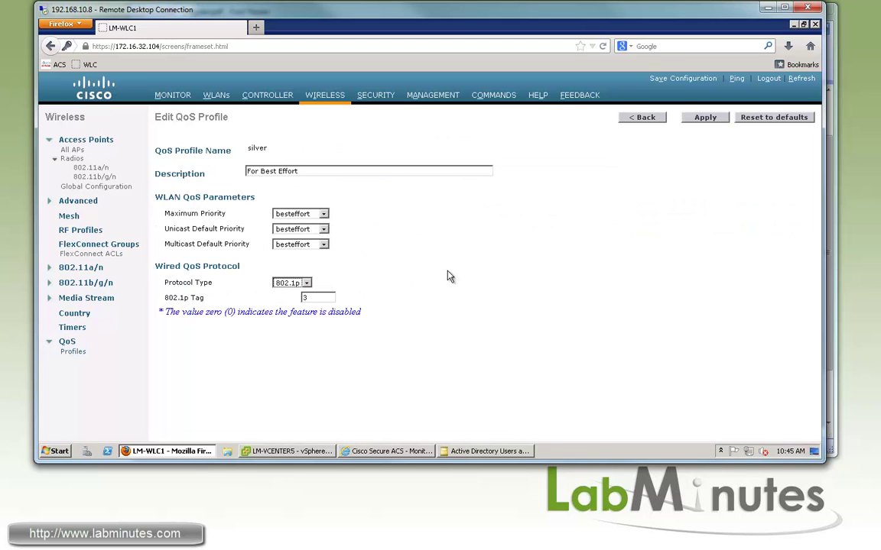
pyautogui.click(704, 117)
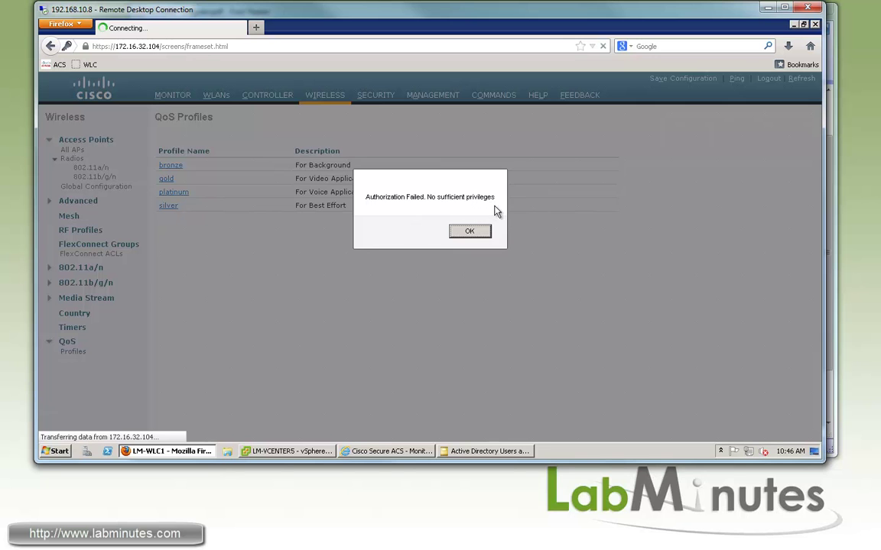
pyautogui.click(471, 231)
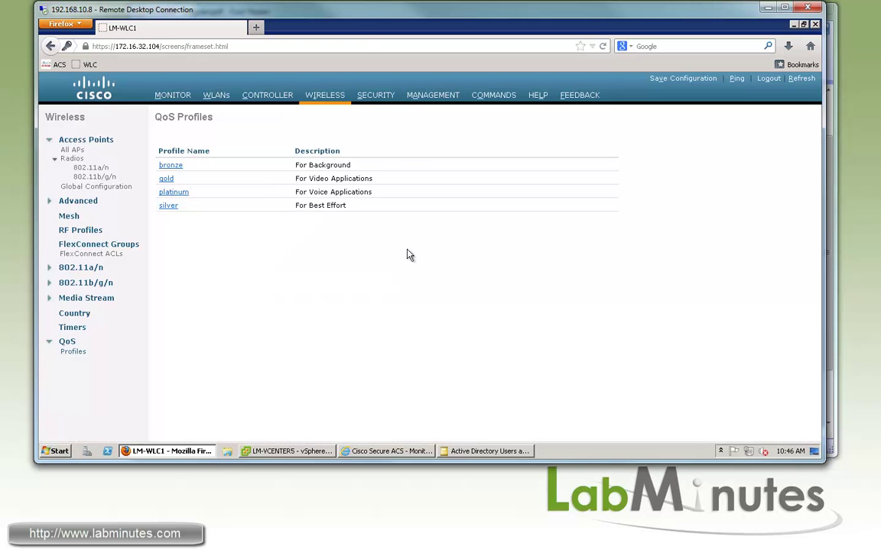